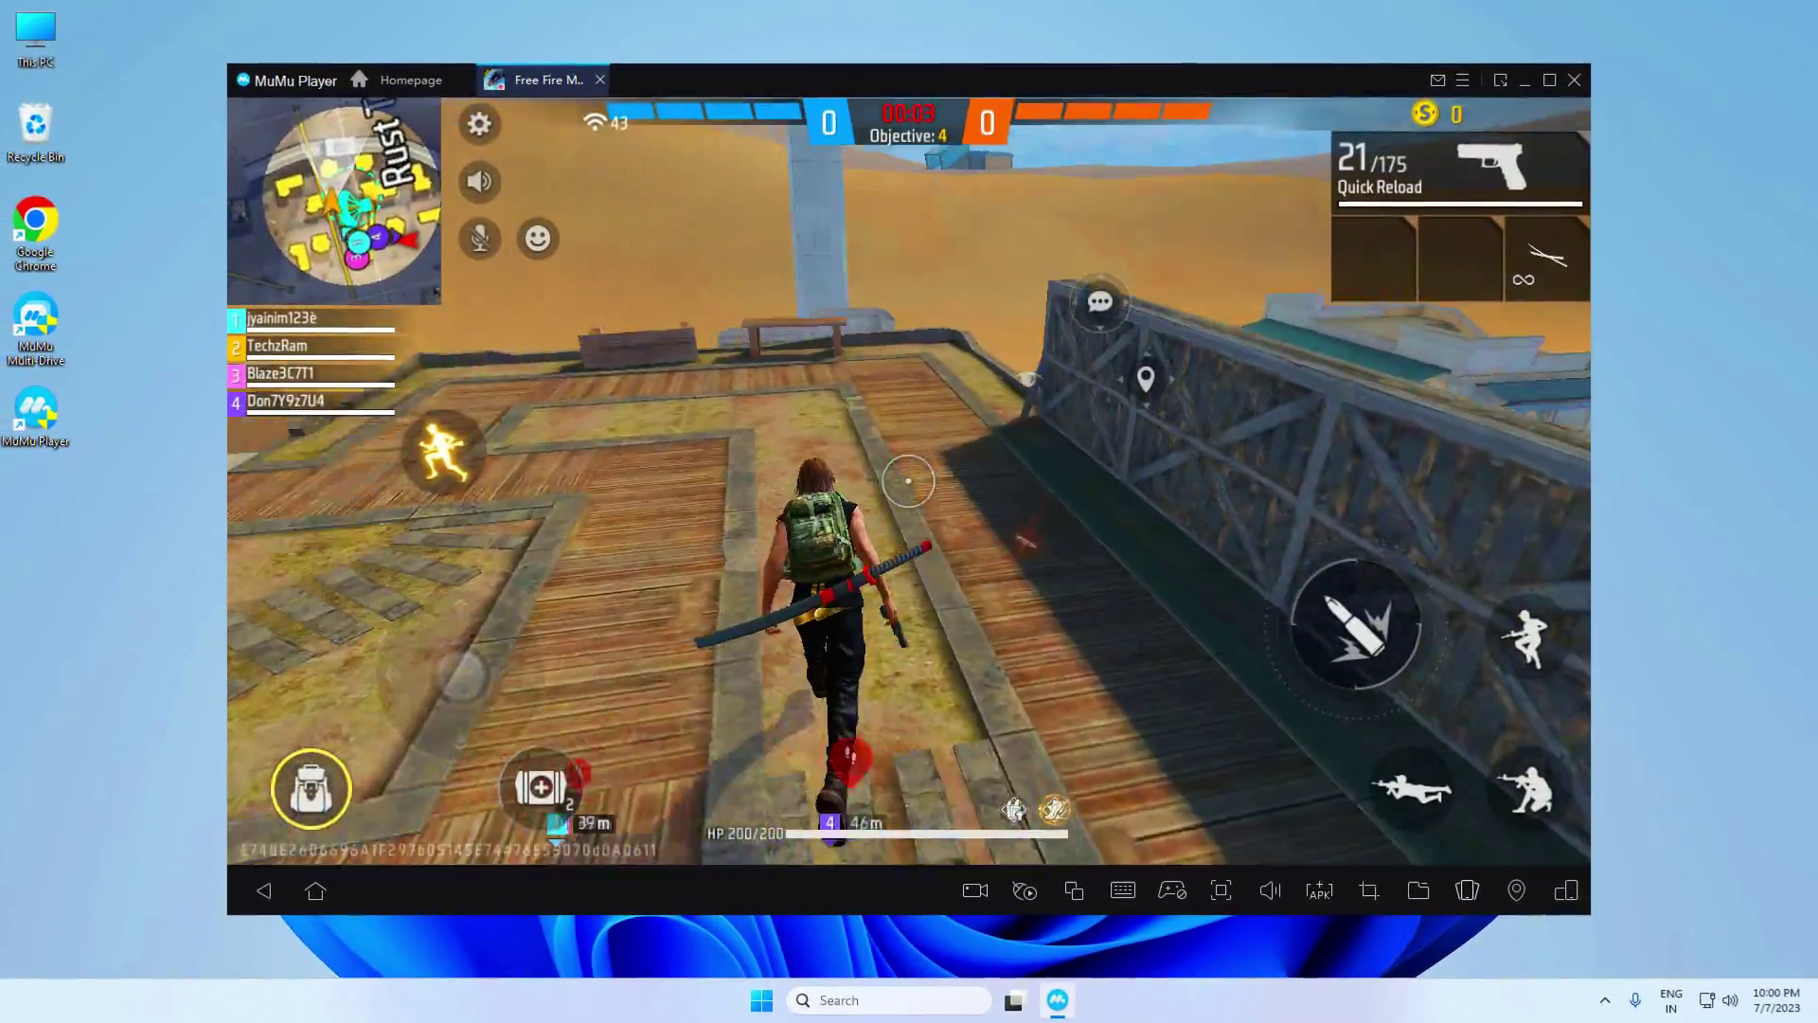
key("a")
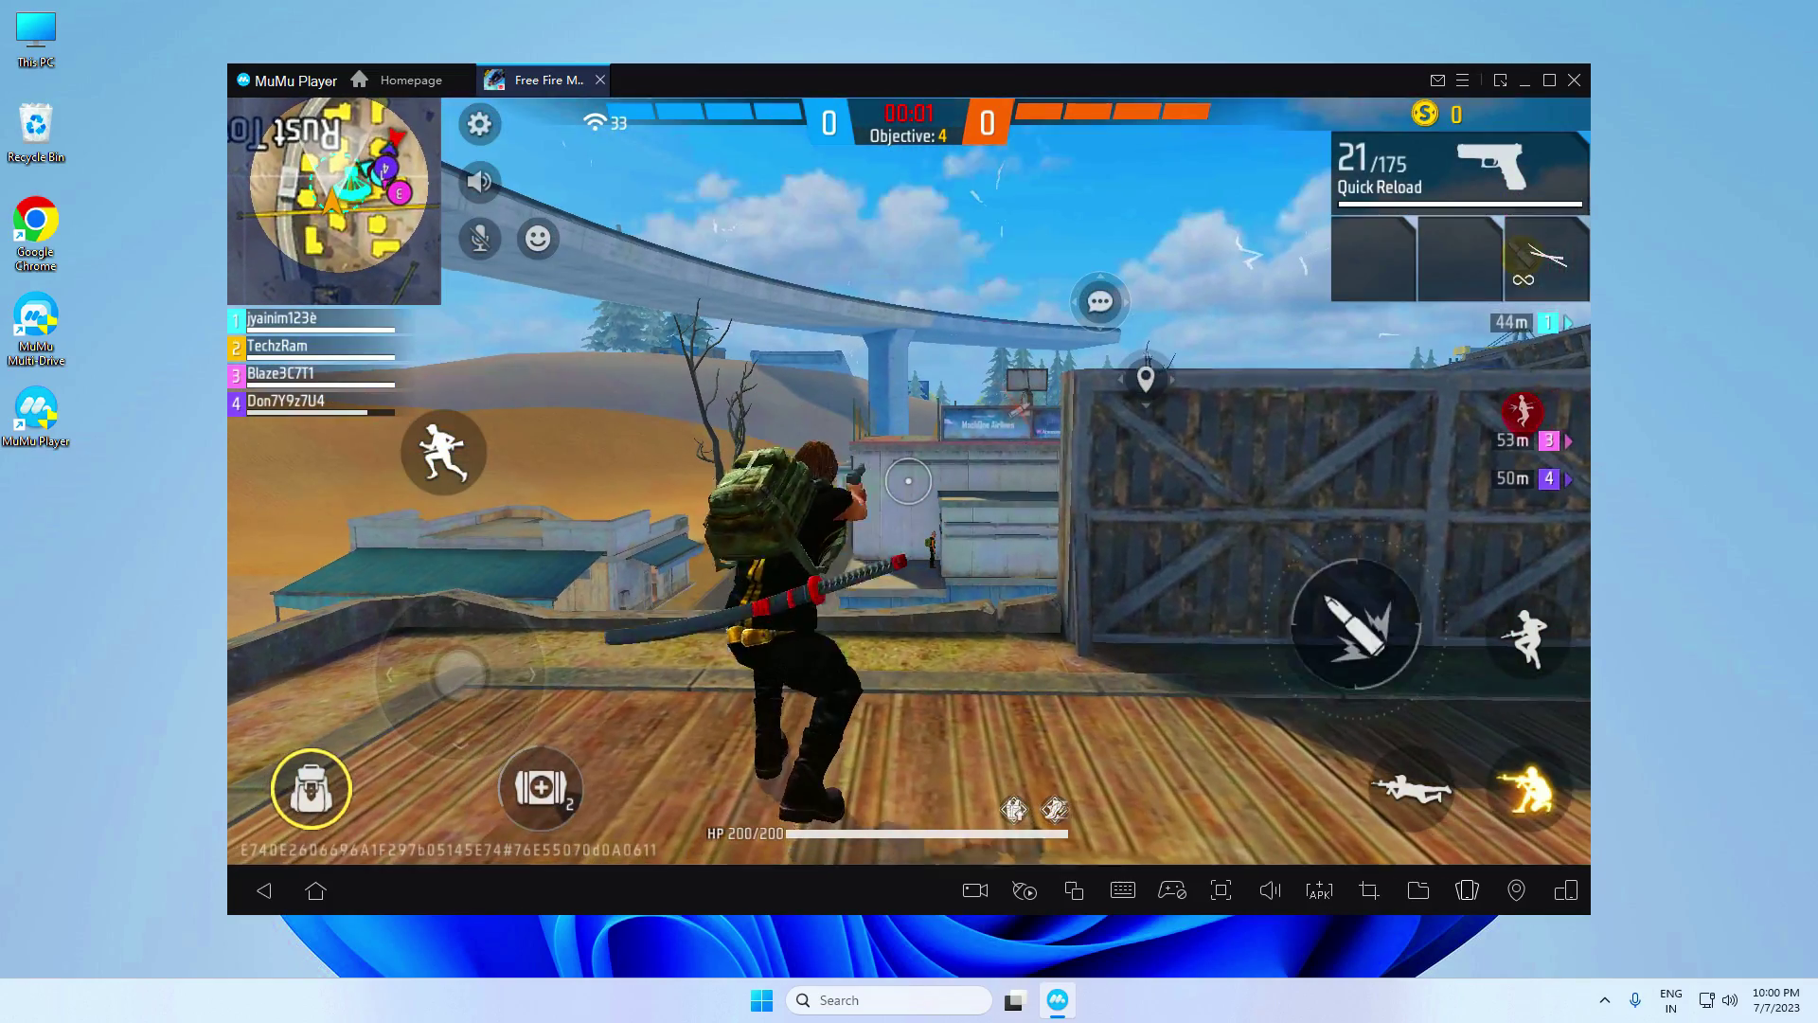
left_click(908, 480)
left_click(908, 480)
left_click(909, 480)
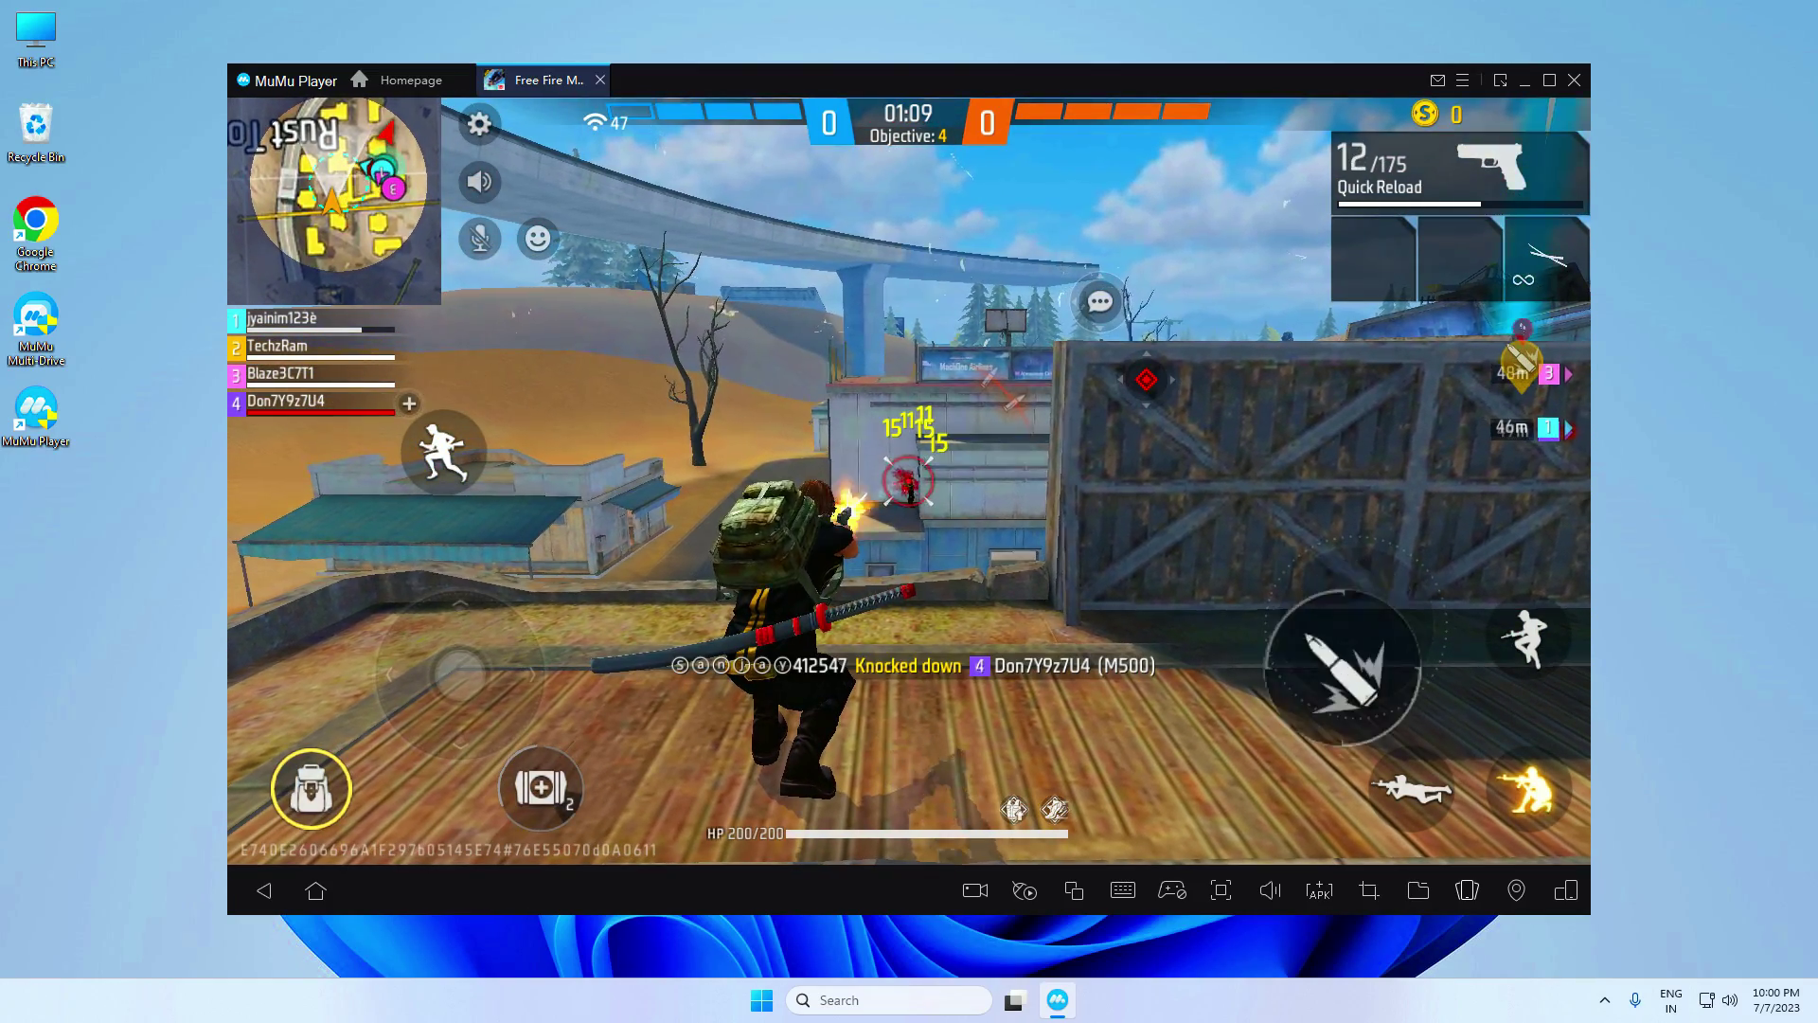
left_click(908, 480)
left_click(908, 480)
left_click(908, 481)
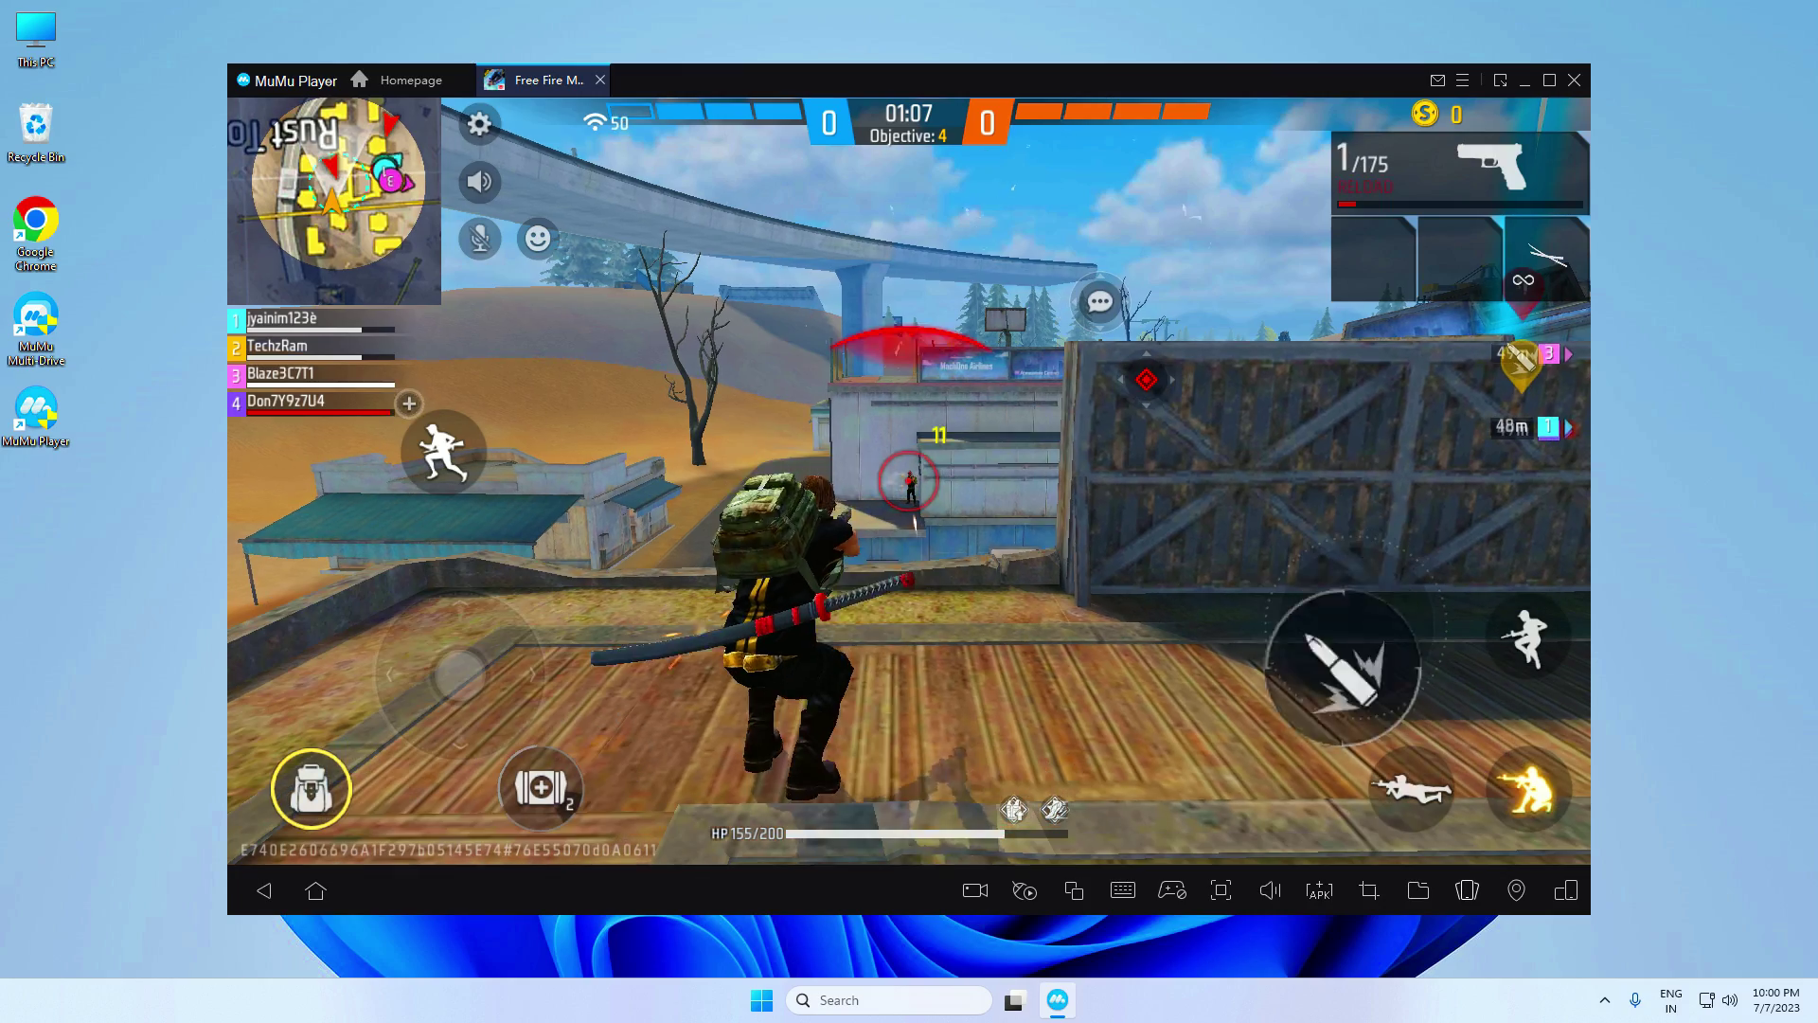
key("w")
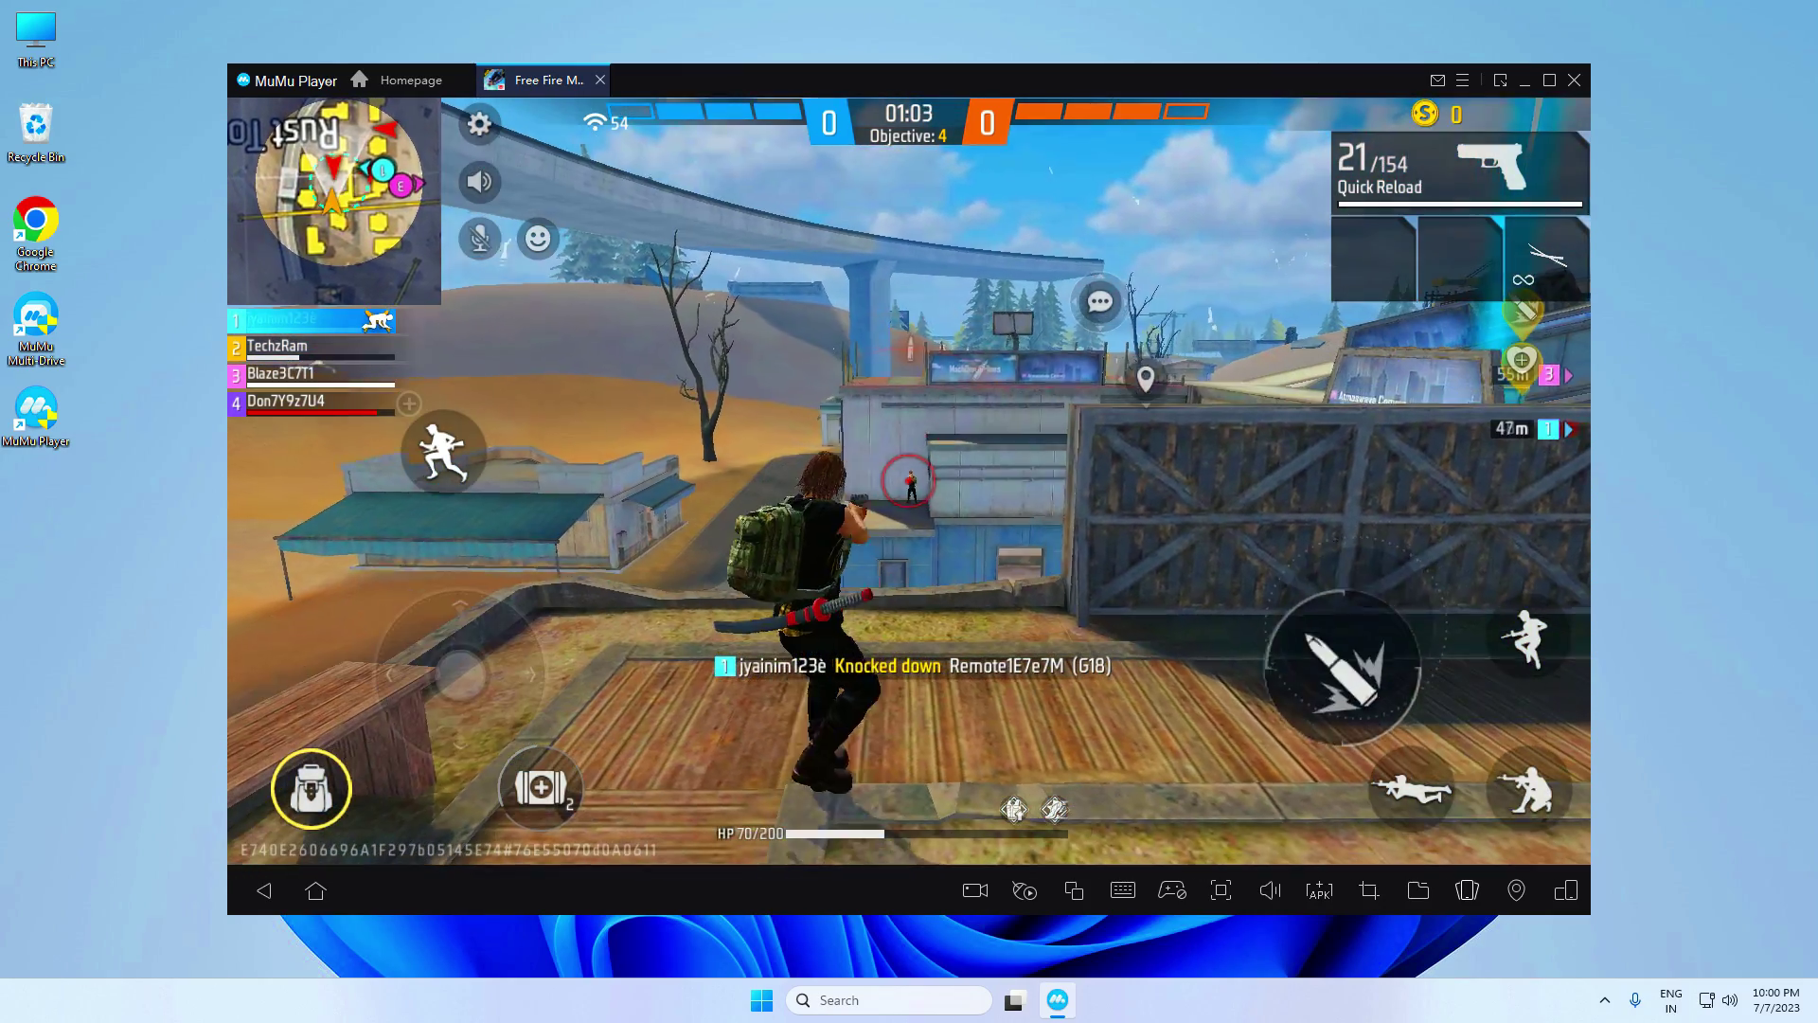
left_click(908, 480)
left_click(908, 480)
left_click(908, 480)
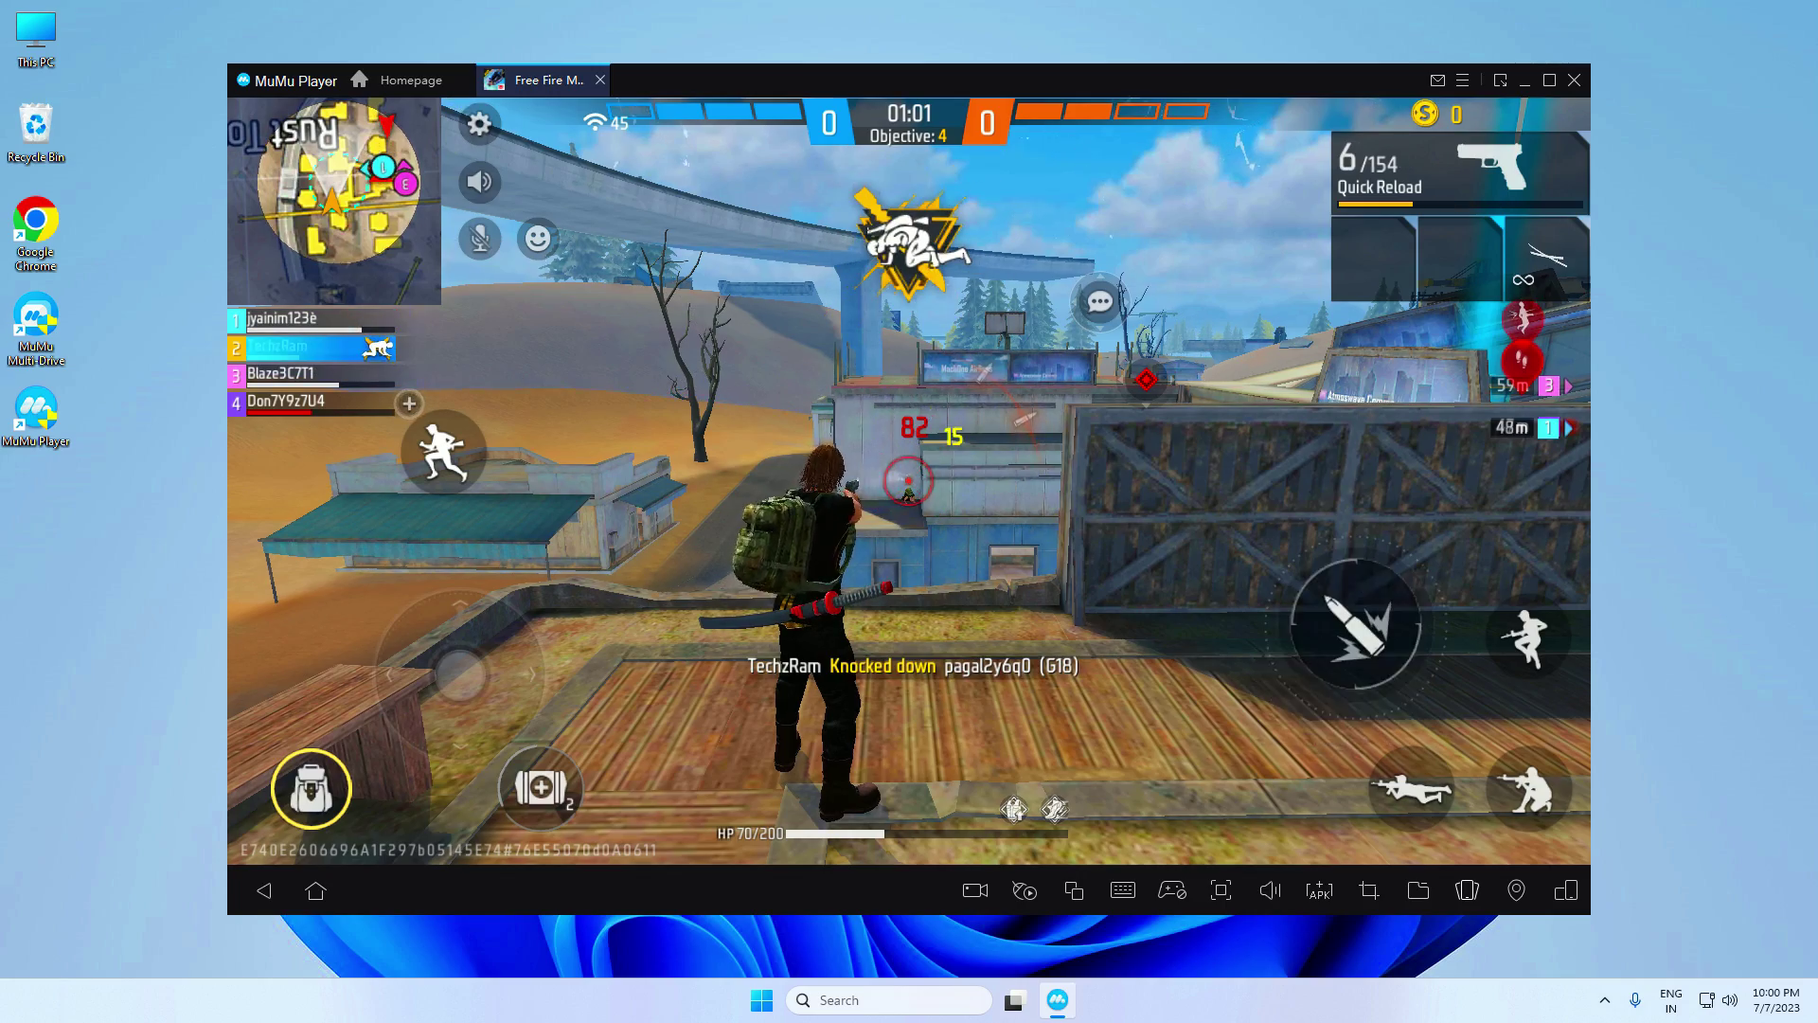
key("w")
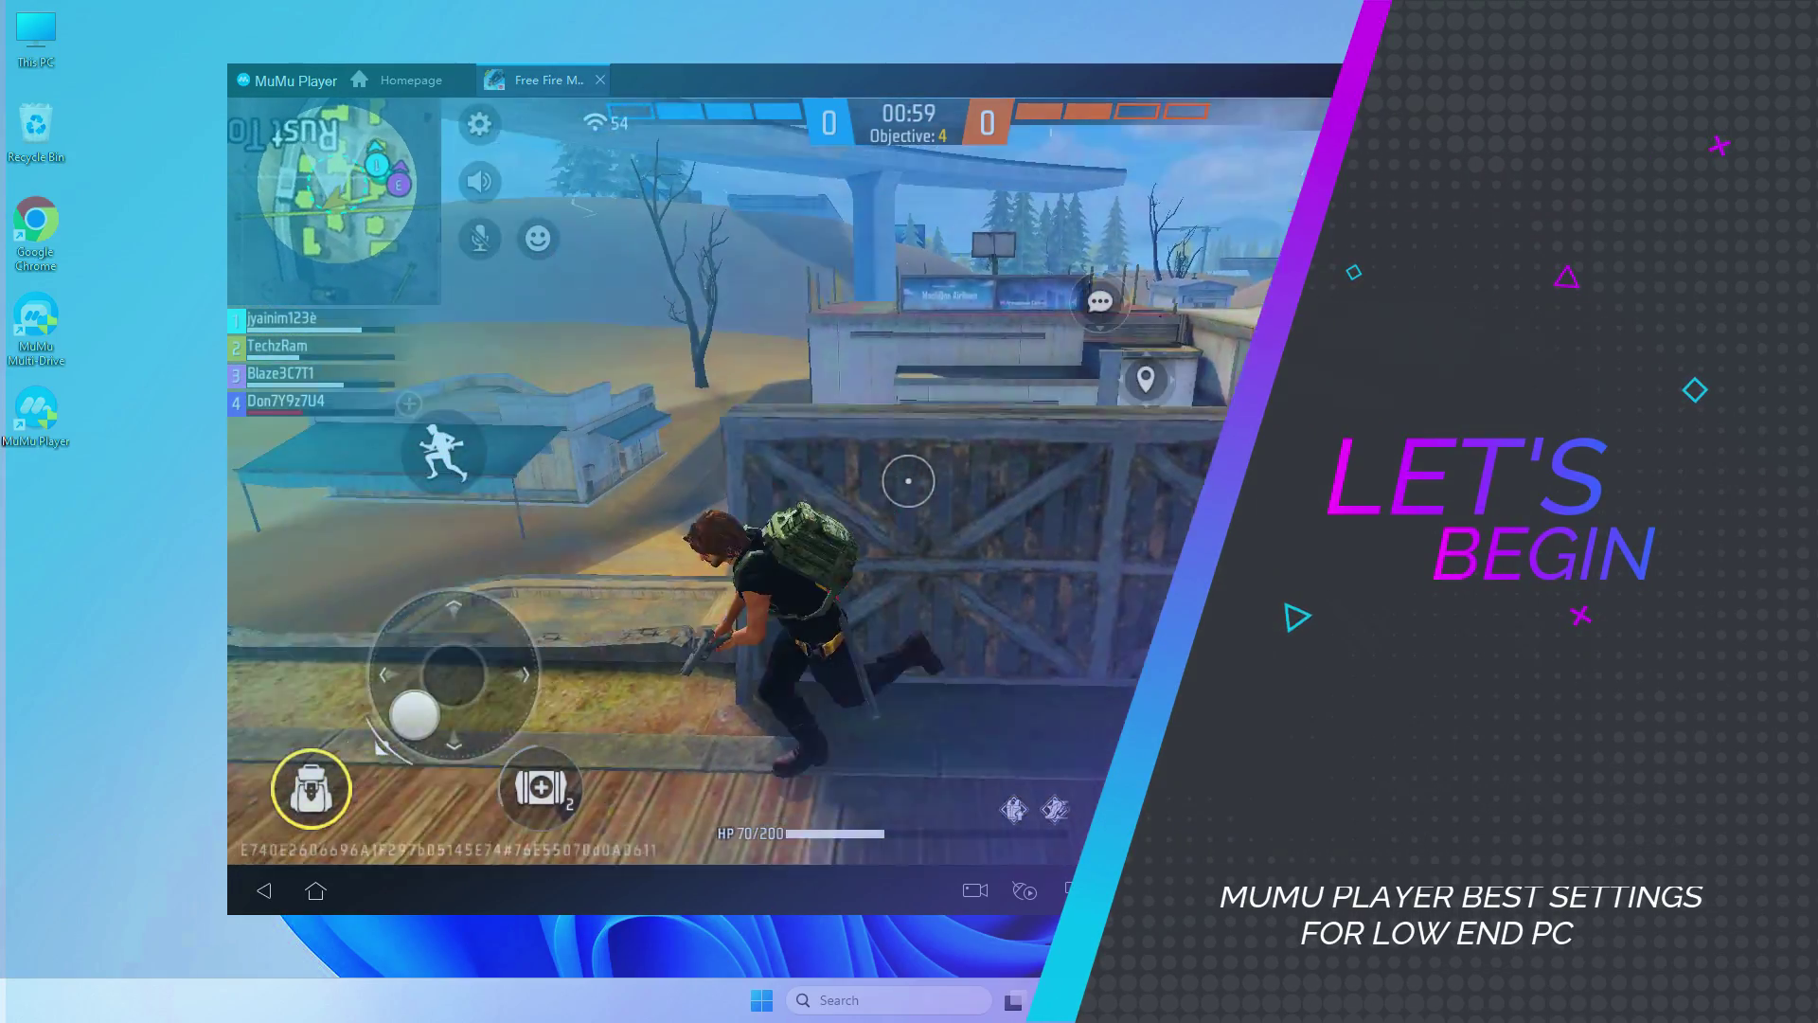
left_click(908, 480)
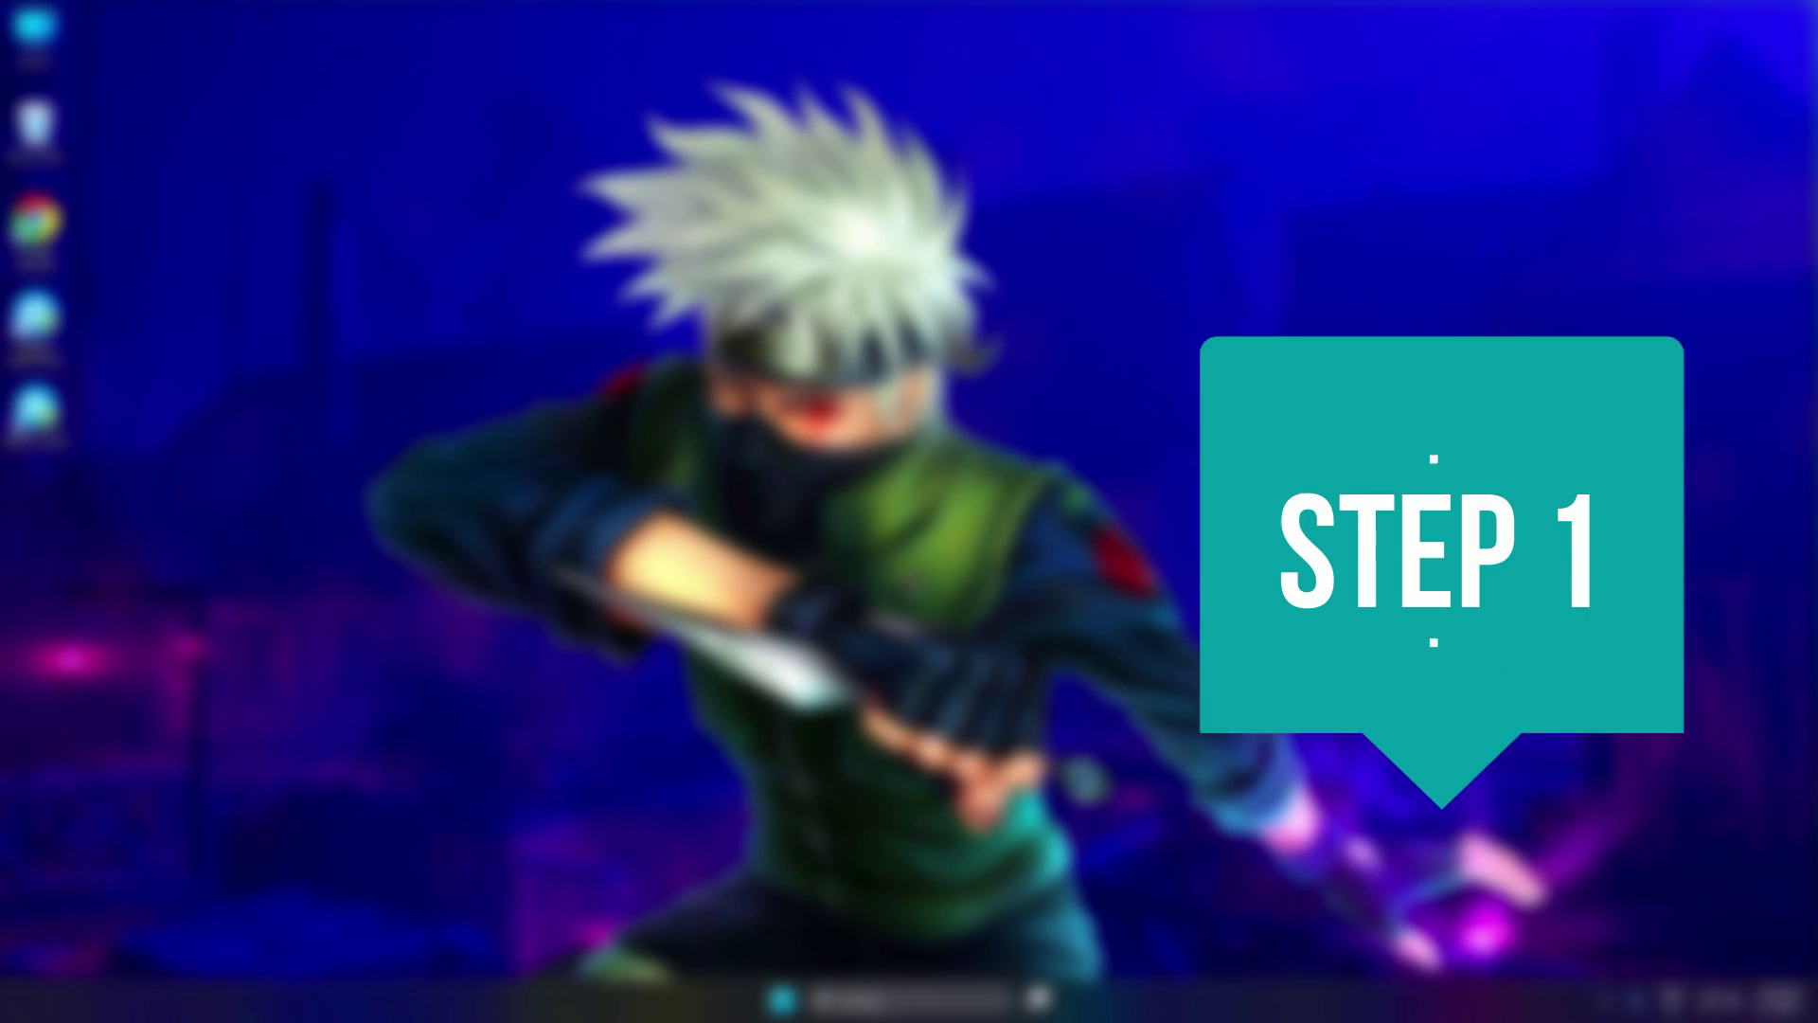
Open the Windows Graphics settings and check the default GPU scheduling and windowed games optimization options.
left_click(876, 1005)
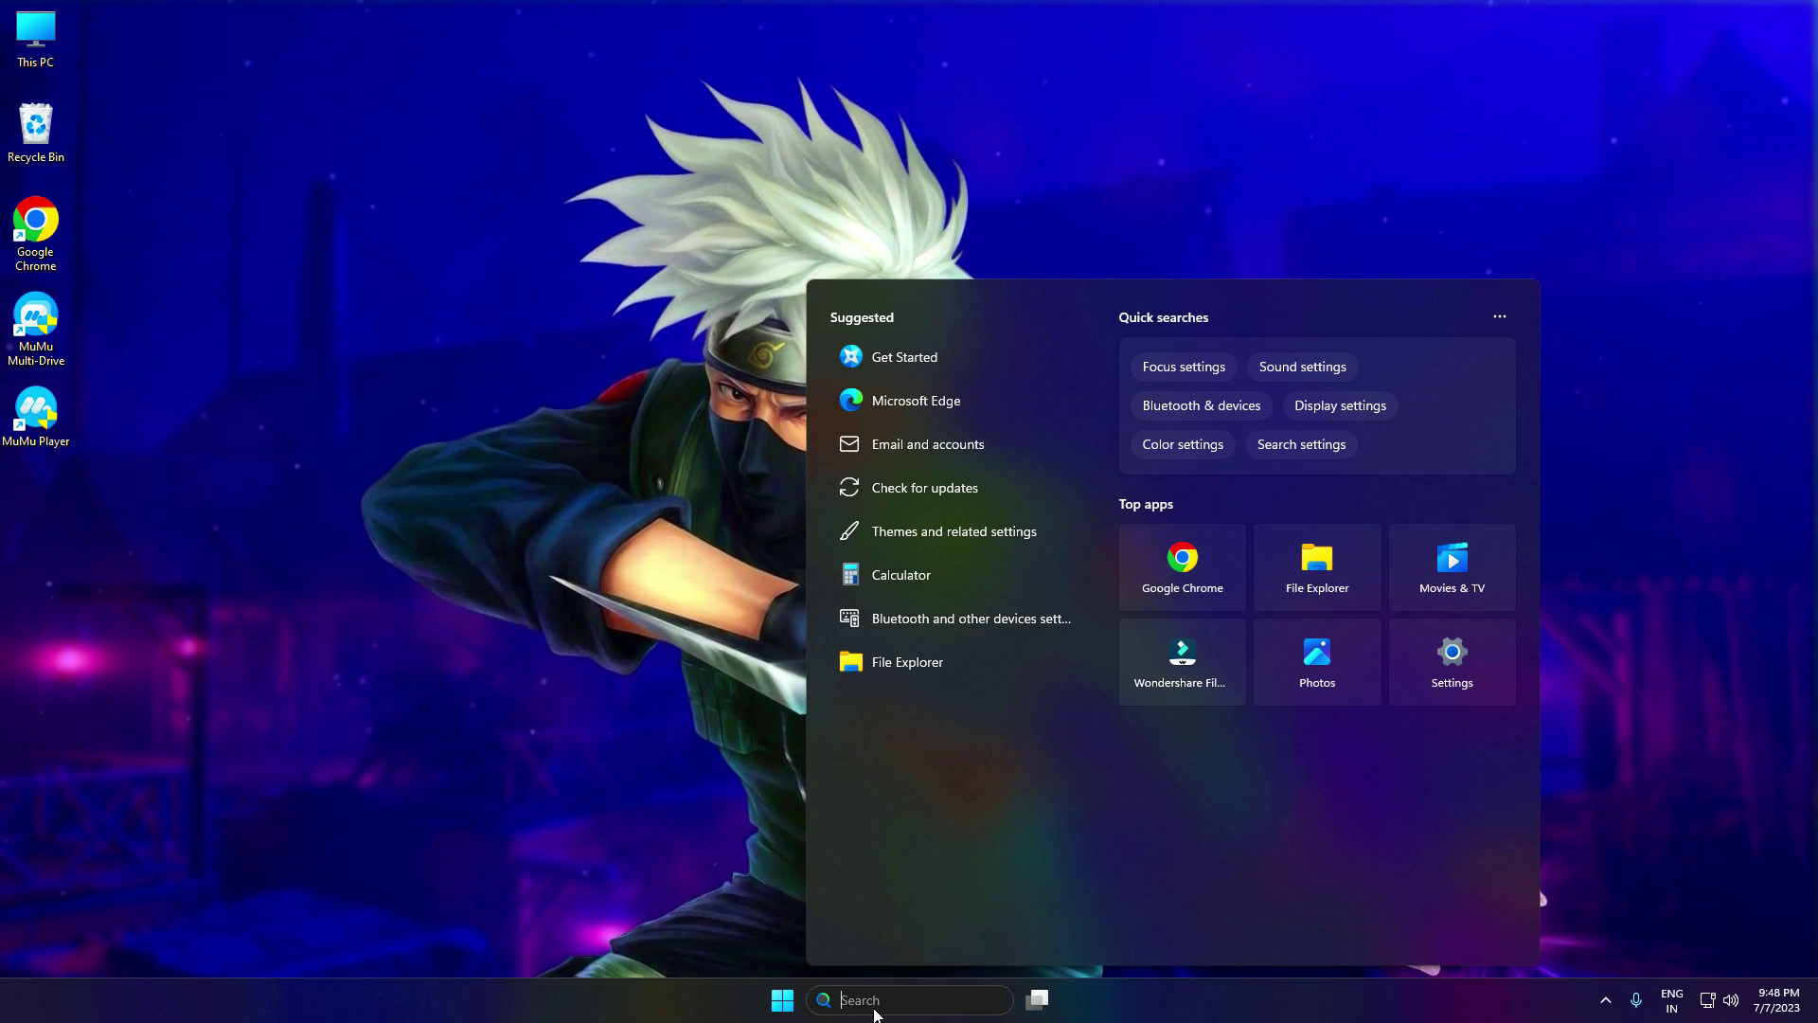
type("gra")
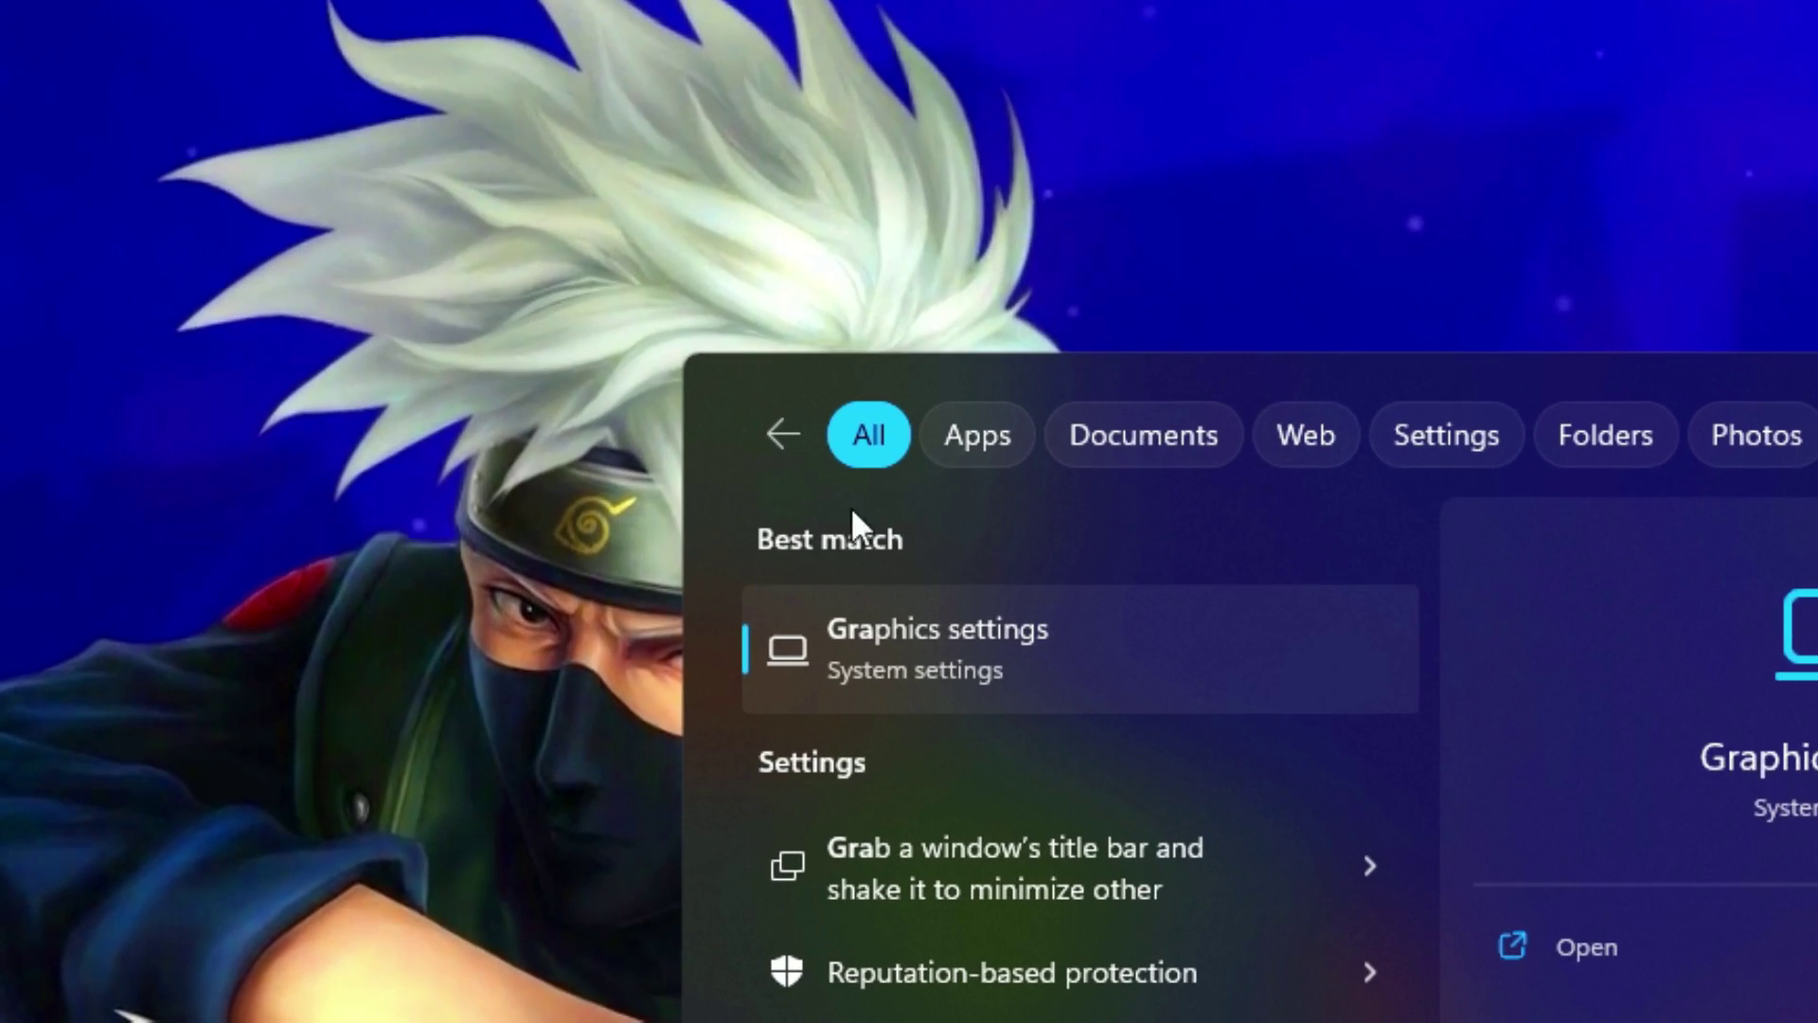
left_click(917, 634)
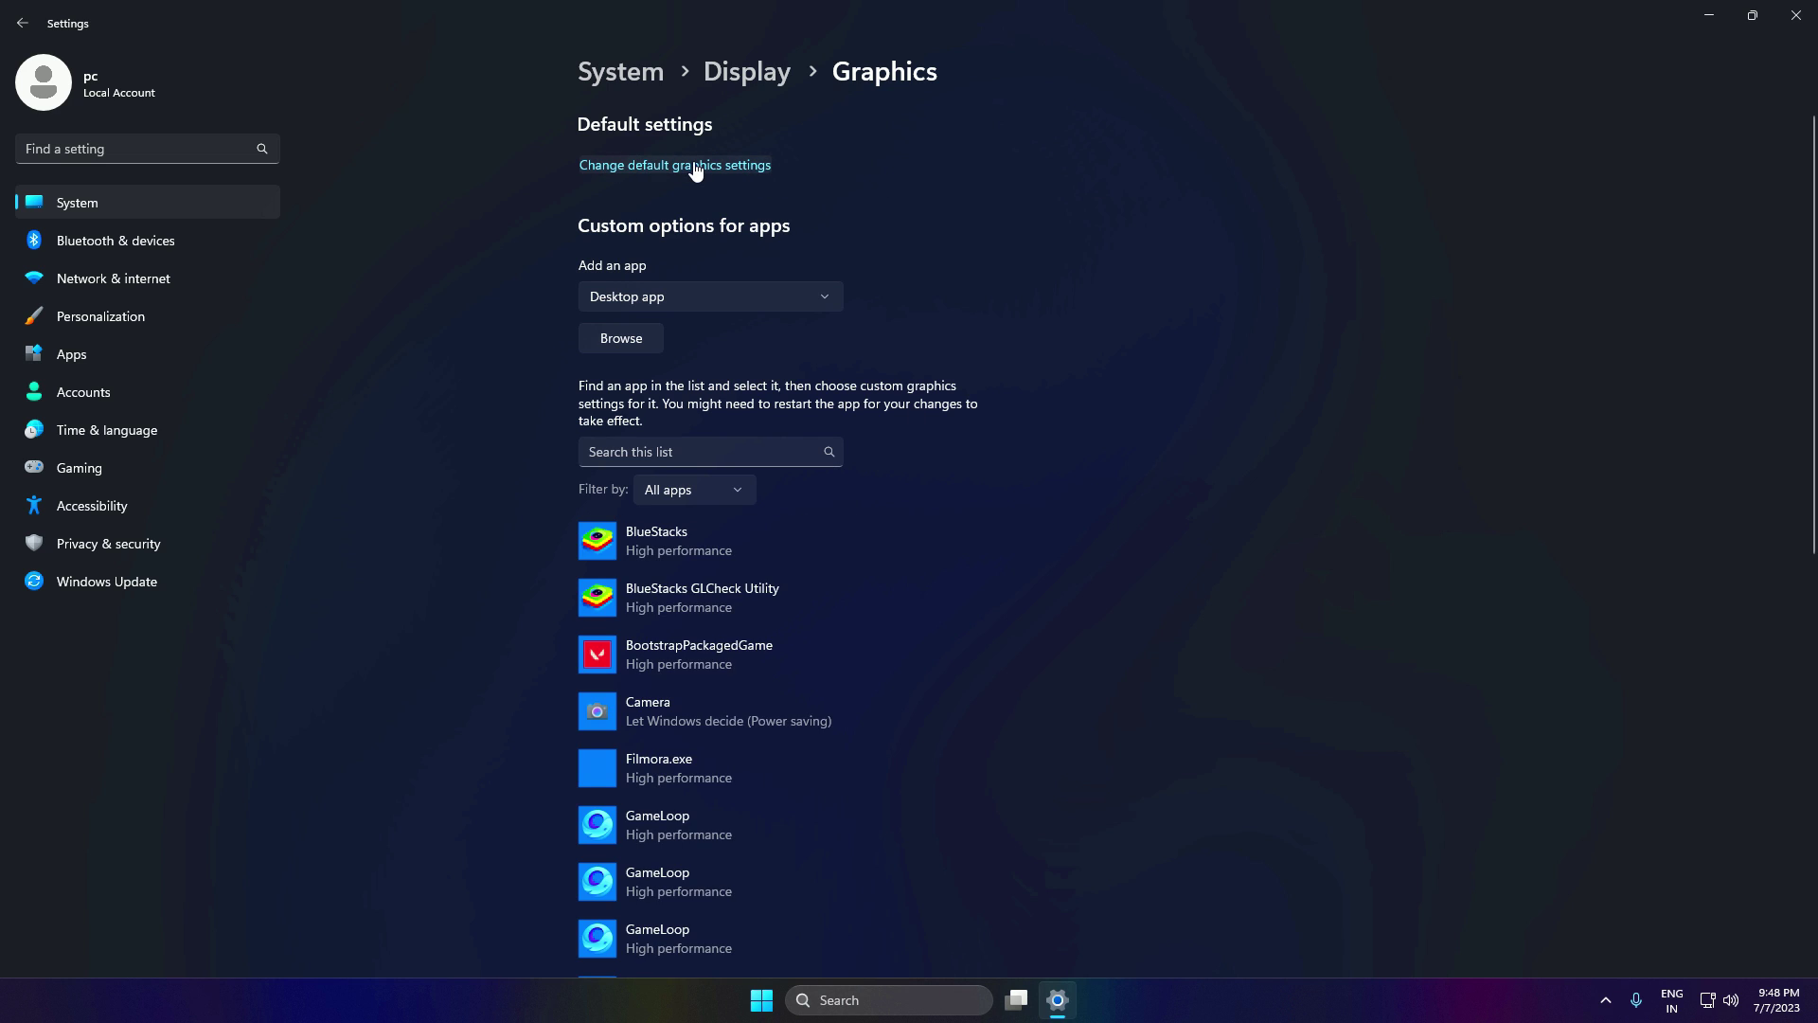
left_click(696, 167)
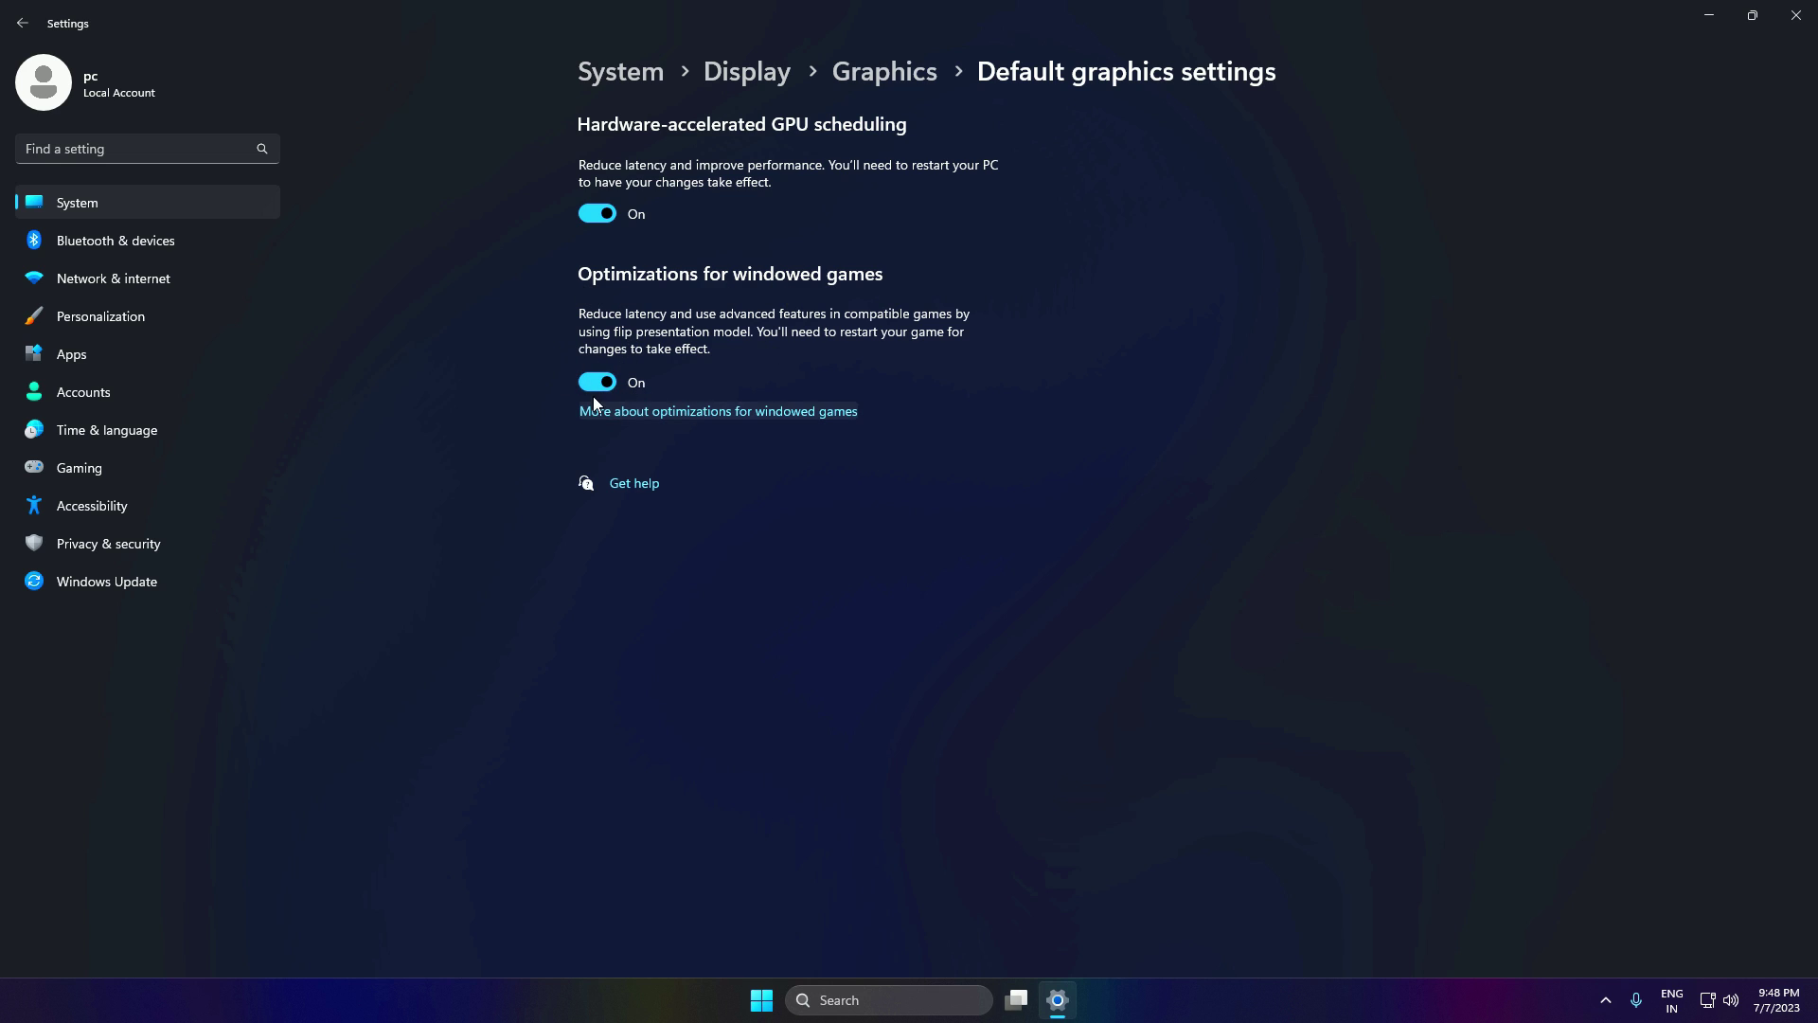
key("alt+Left")
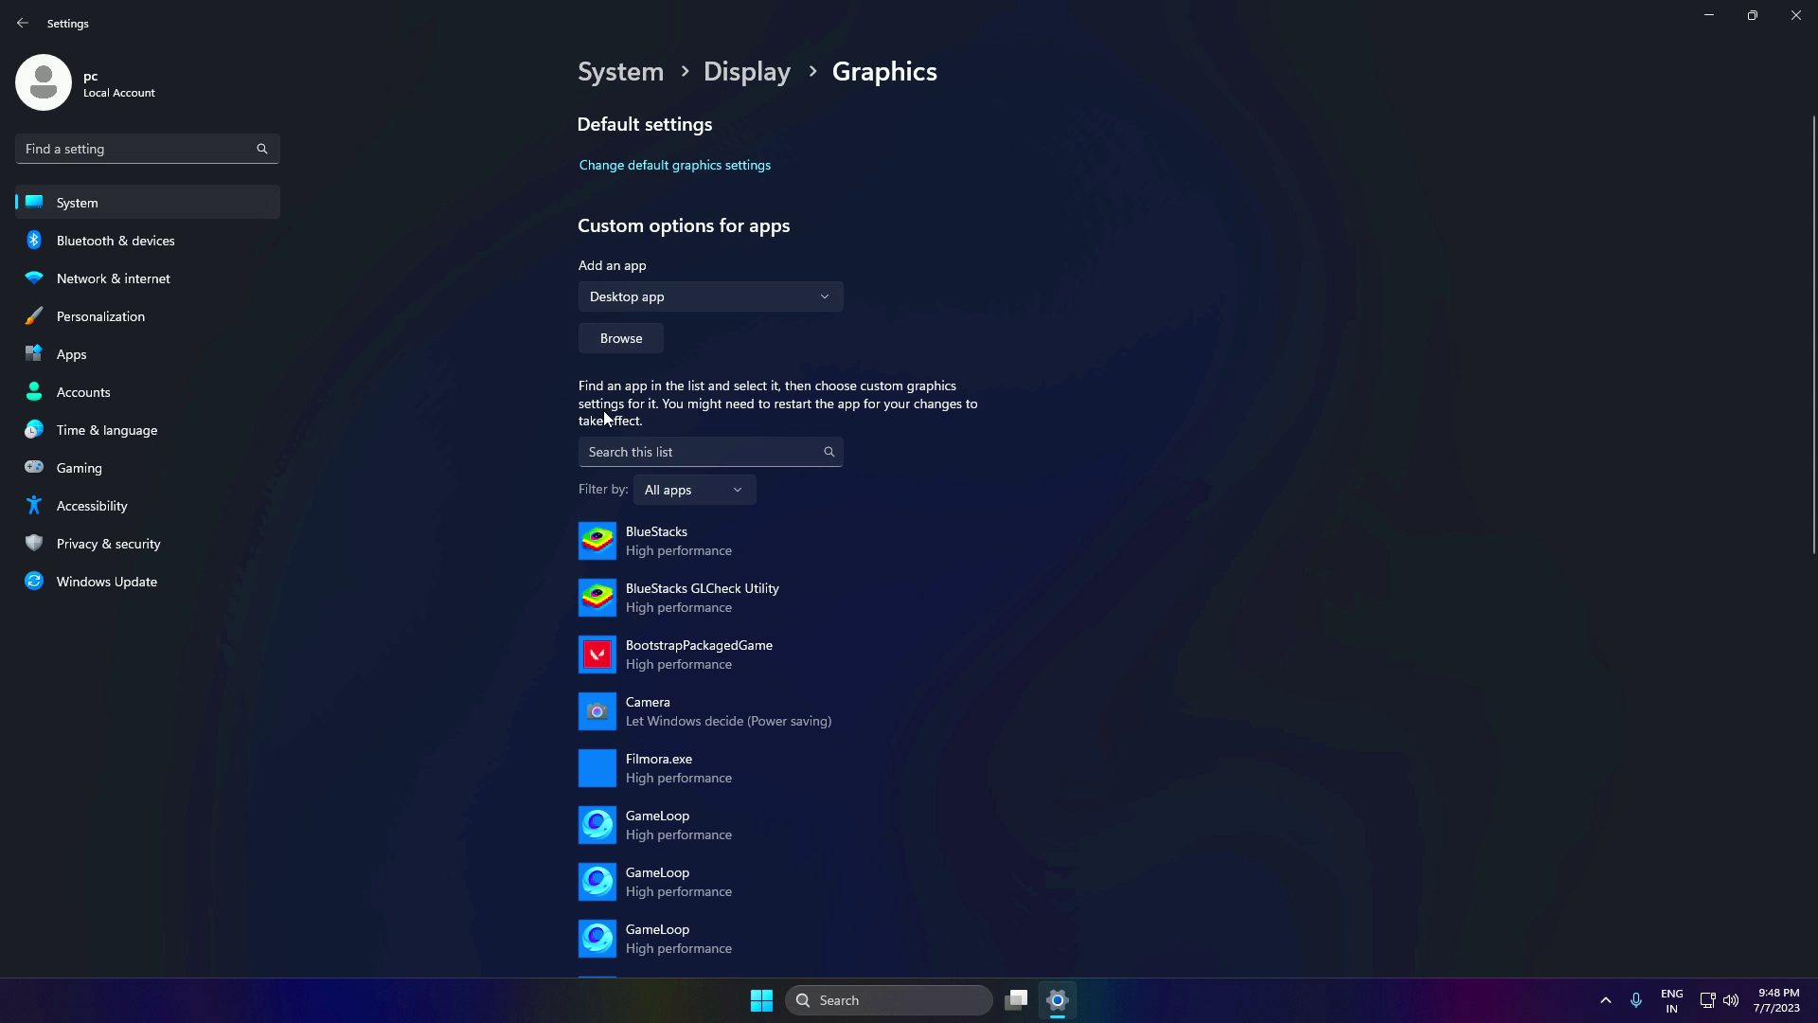
Browse for a desktop app to add, going to C:\ProgramData\emulator\nemu\EmulatorShell.
left_click(617, 341)
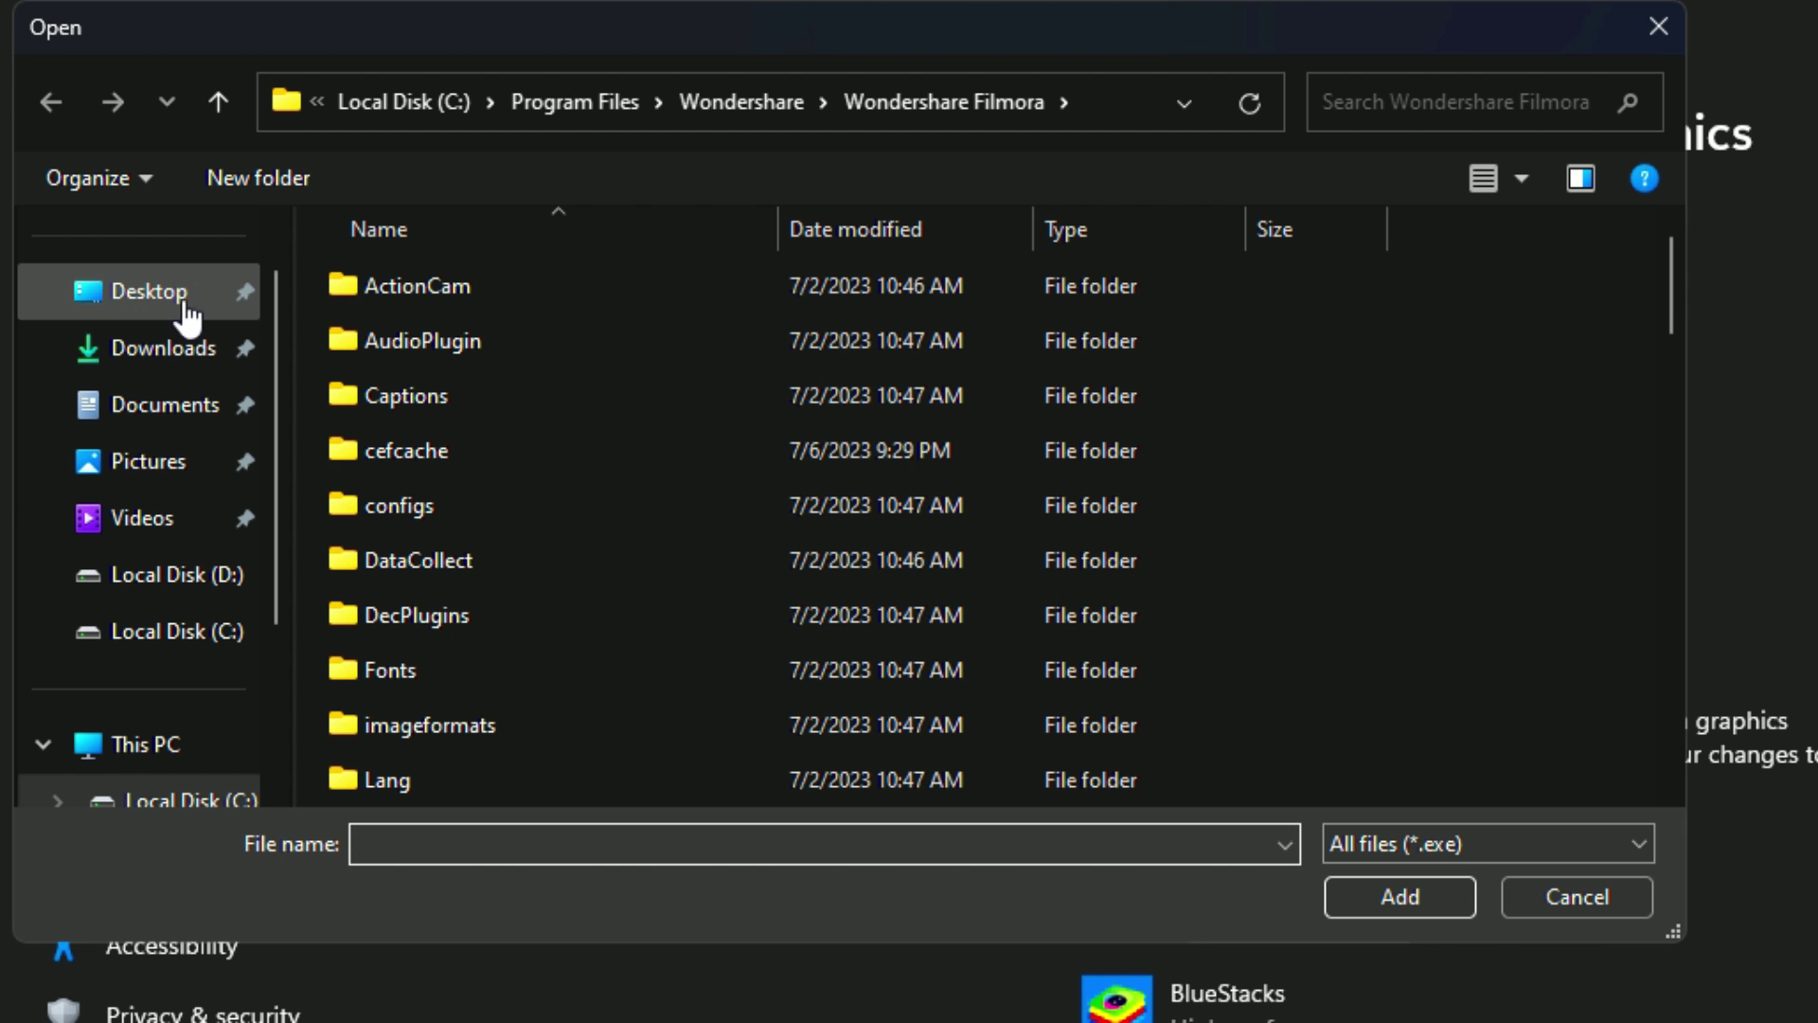
left_click(165, 293)
scroll(154, 378, "up", 1)
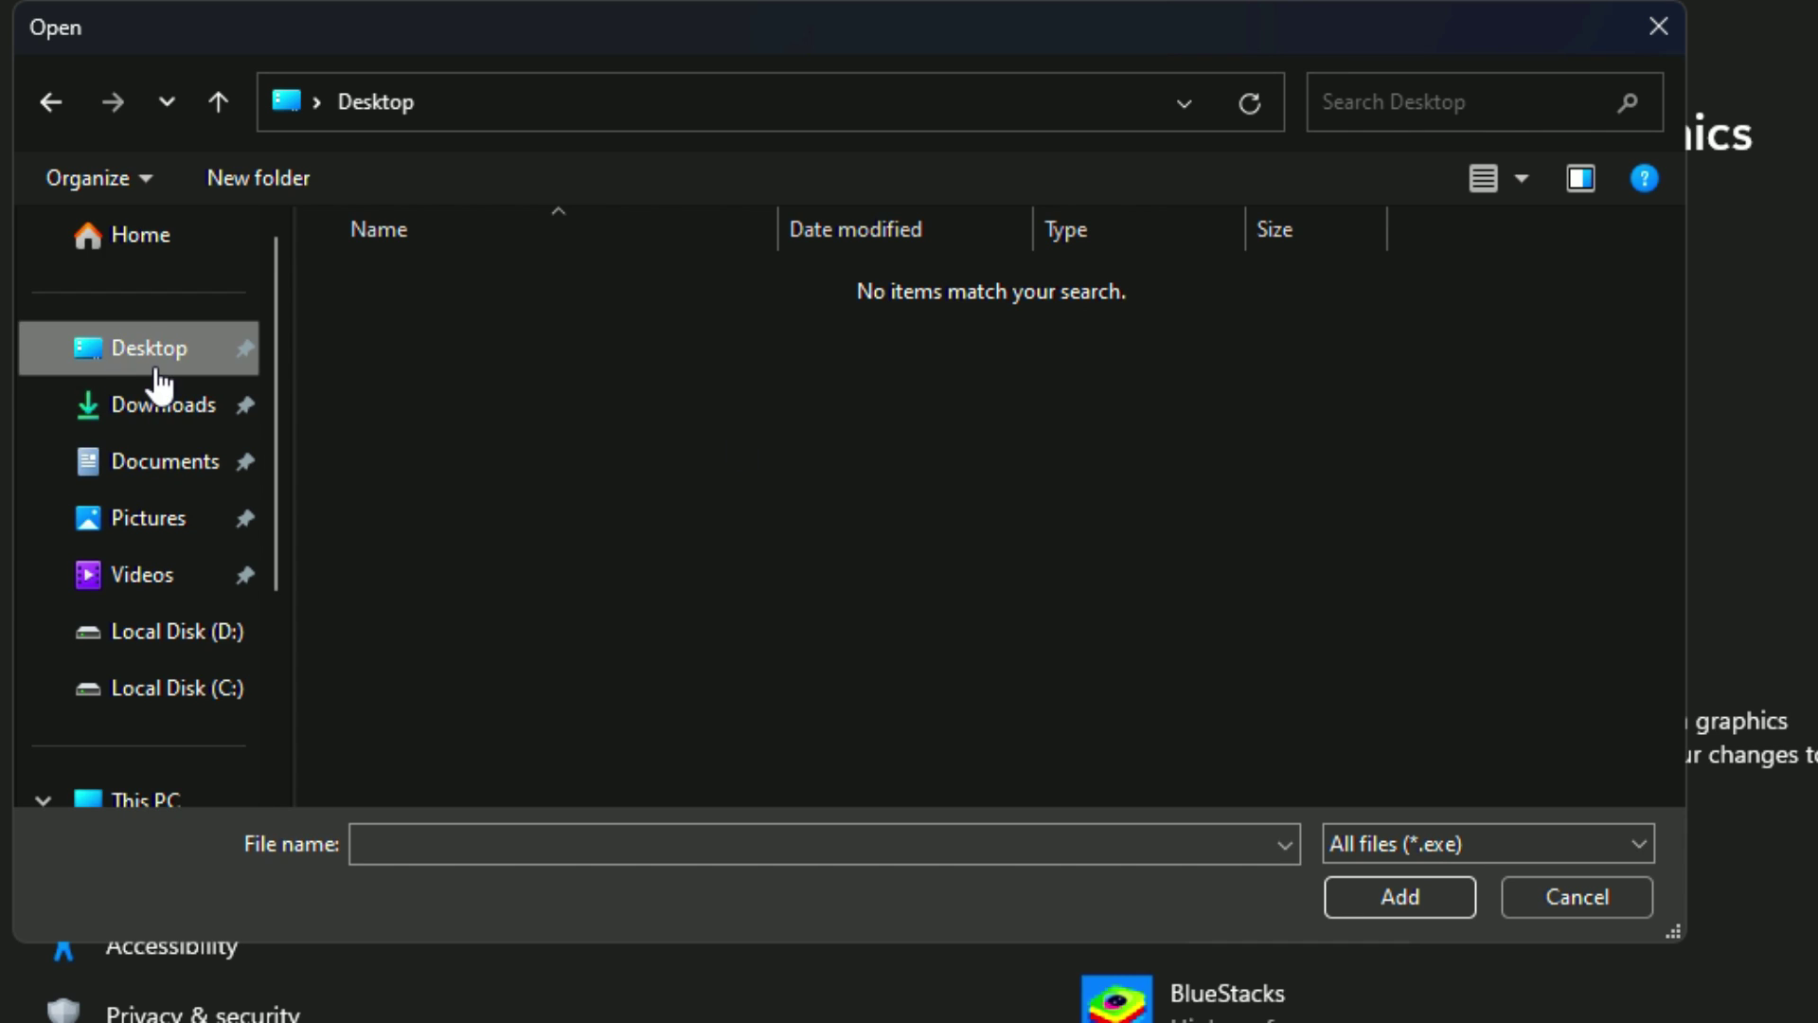
left_click(195, 635)
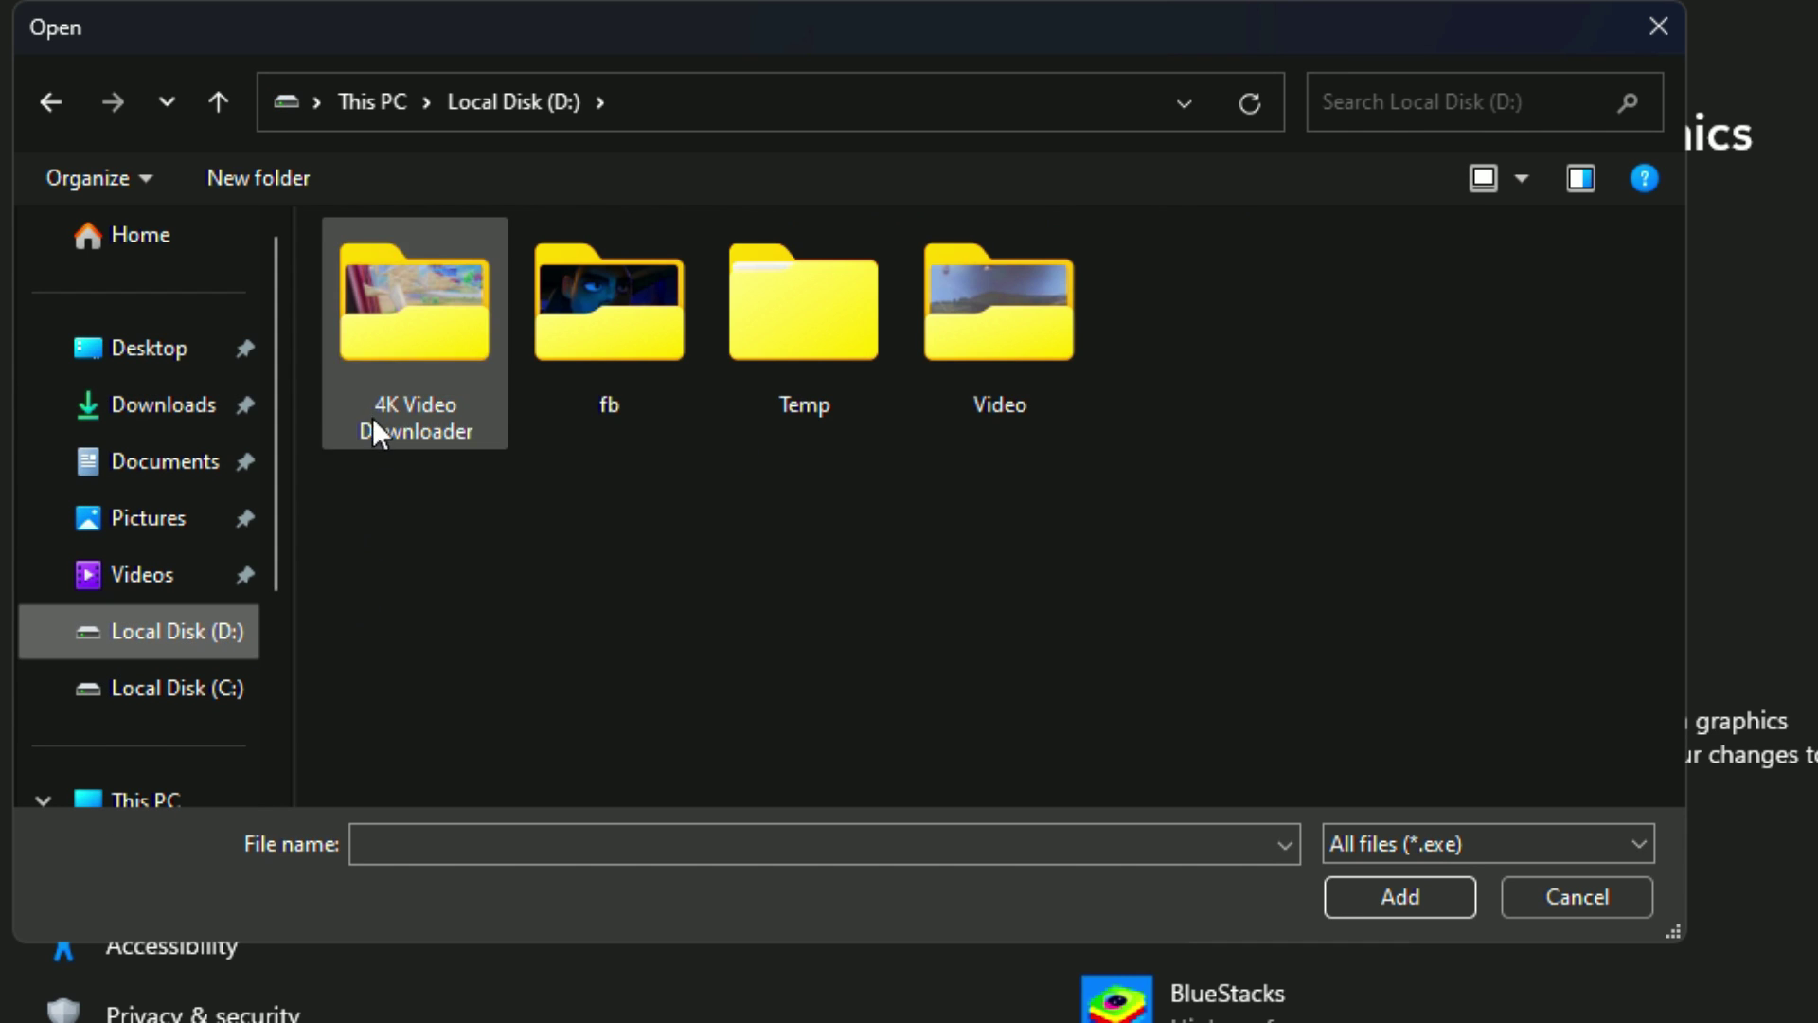
left_click(175, 692)
double_click(405, 400)
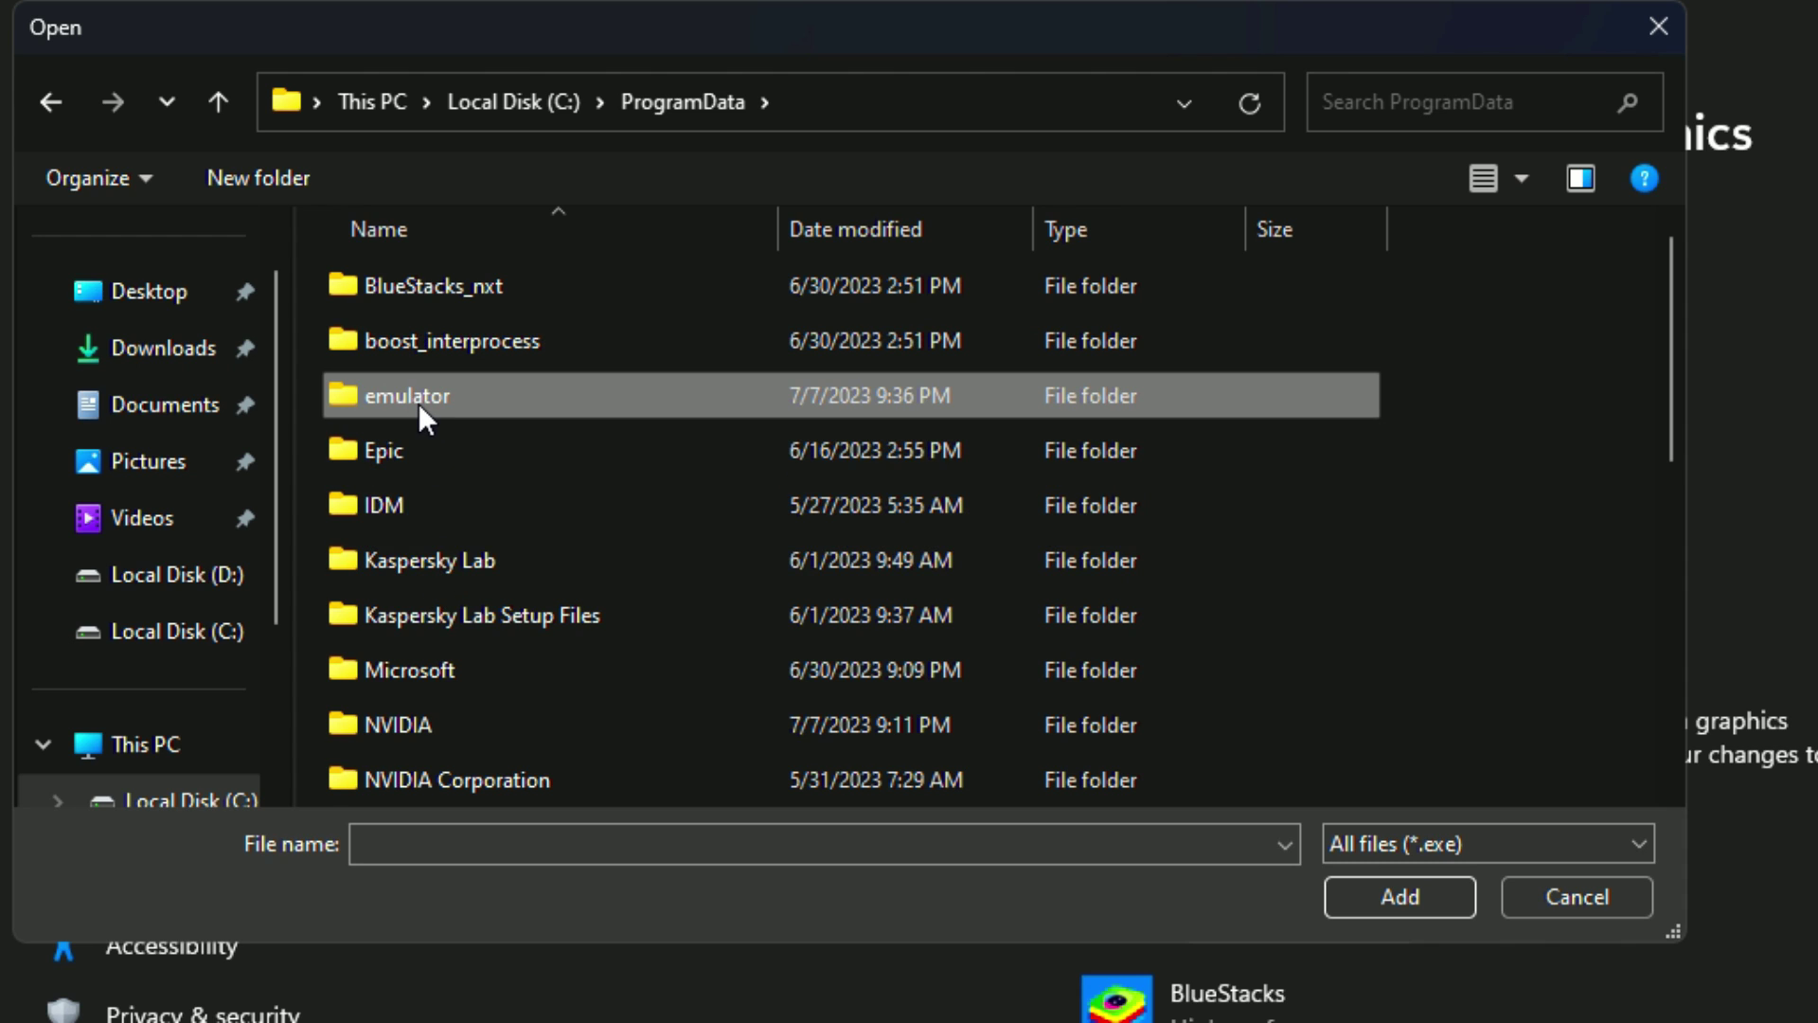
double_click(417, 401)
double_click(416, 288)
double_click(421, 341)
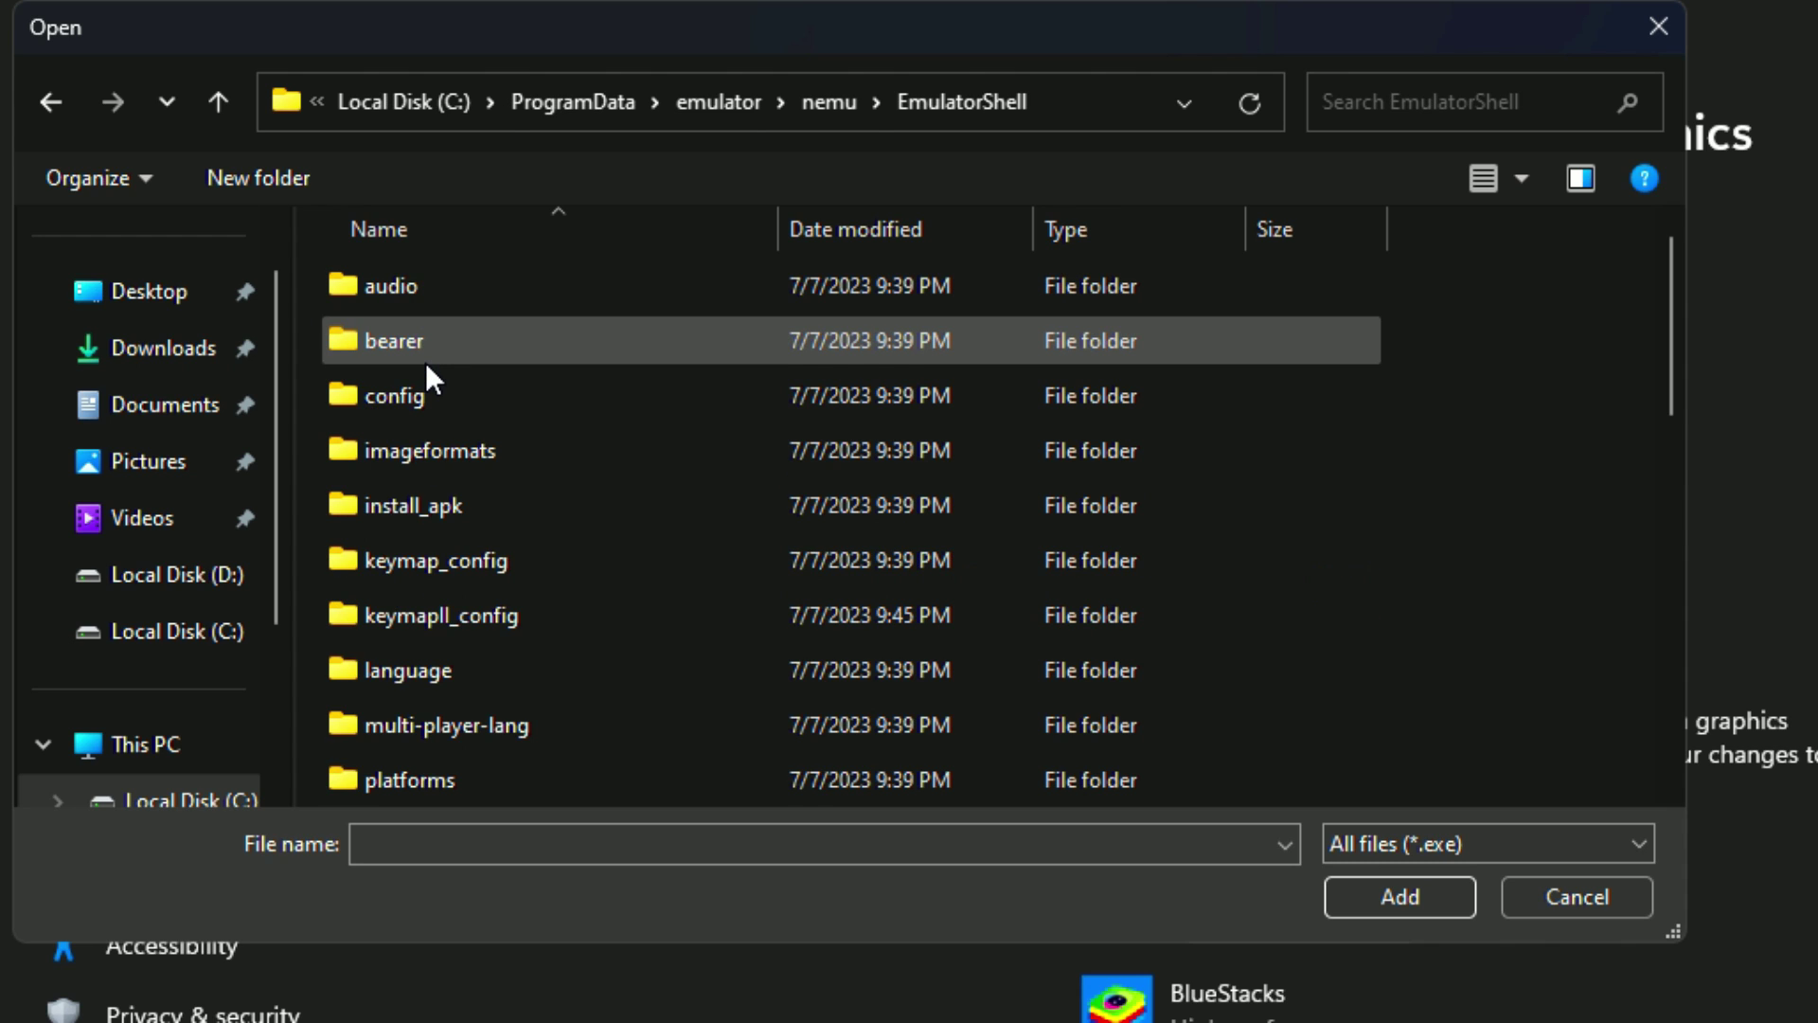
Add NemuPlayer.exe from the EmulatorShell folder to the custom graphics options list.
scroll(395, 609, "down", 8)
left_click(439, 289)
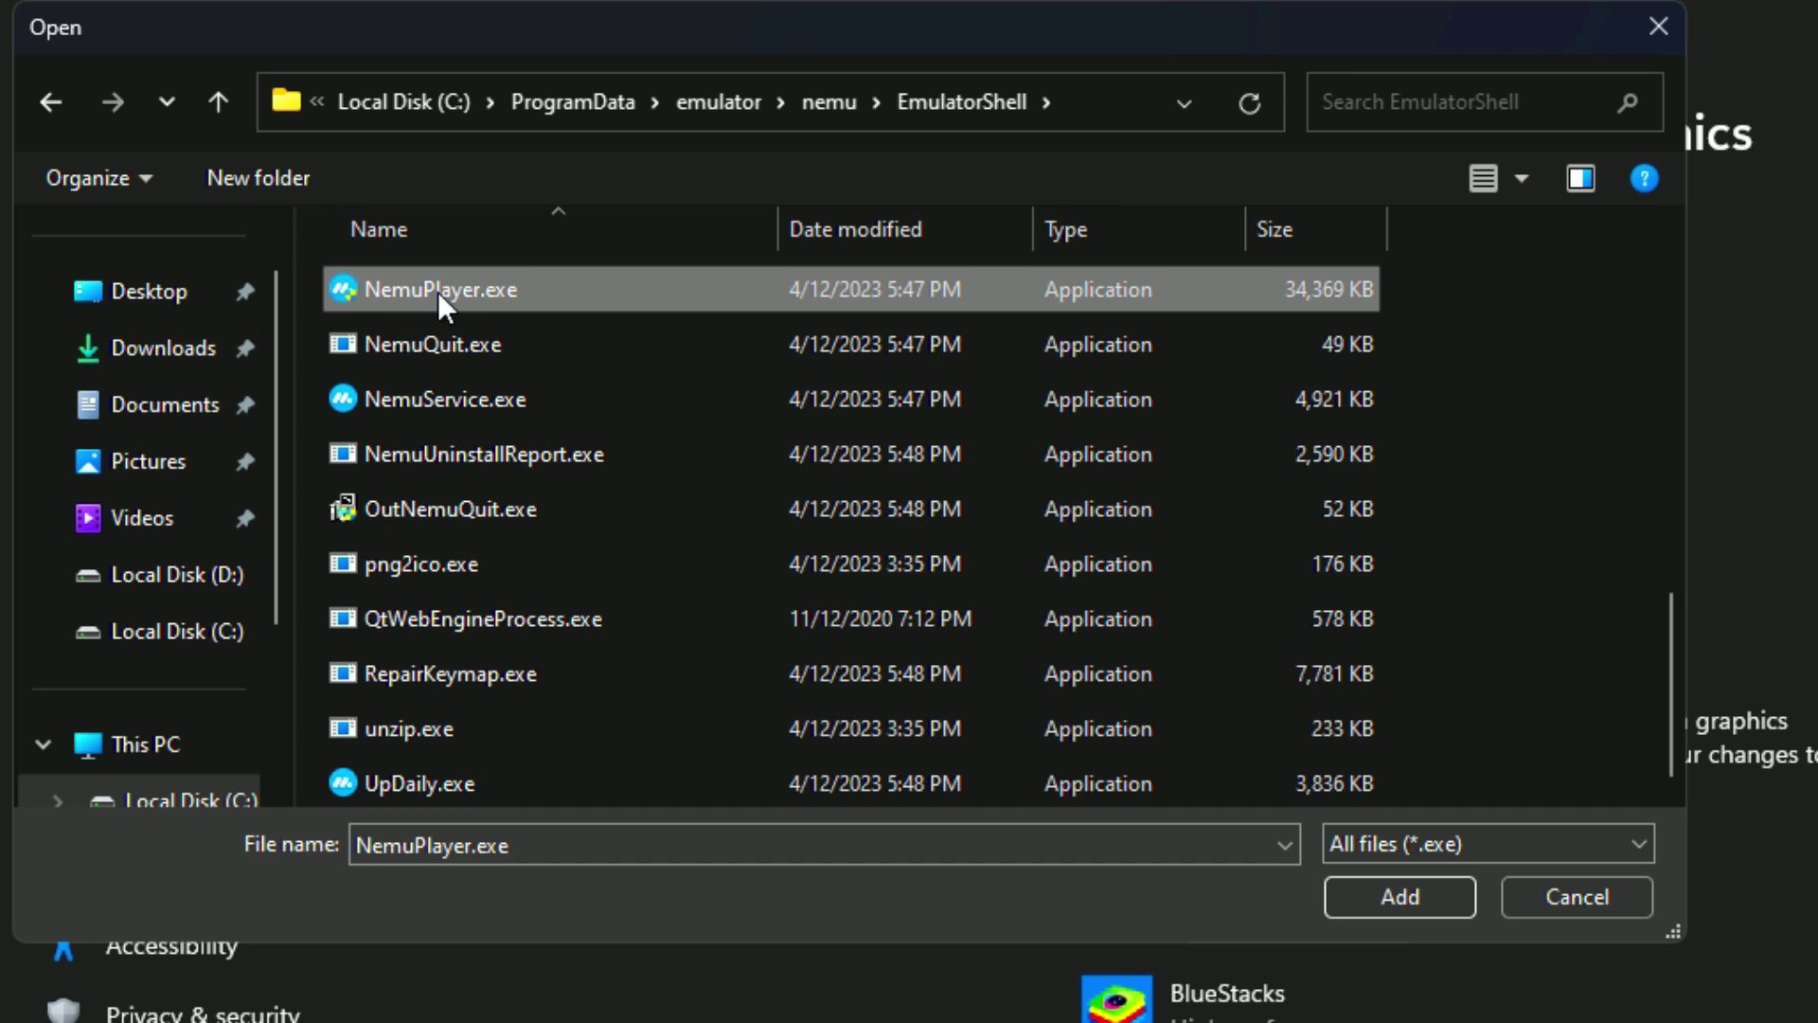
scroll(356, 775, "up", 3)
double_click(429, 776)
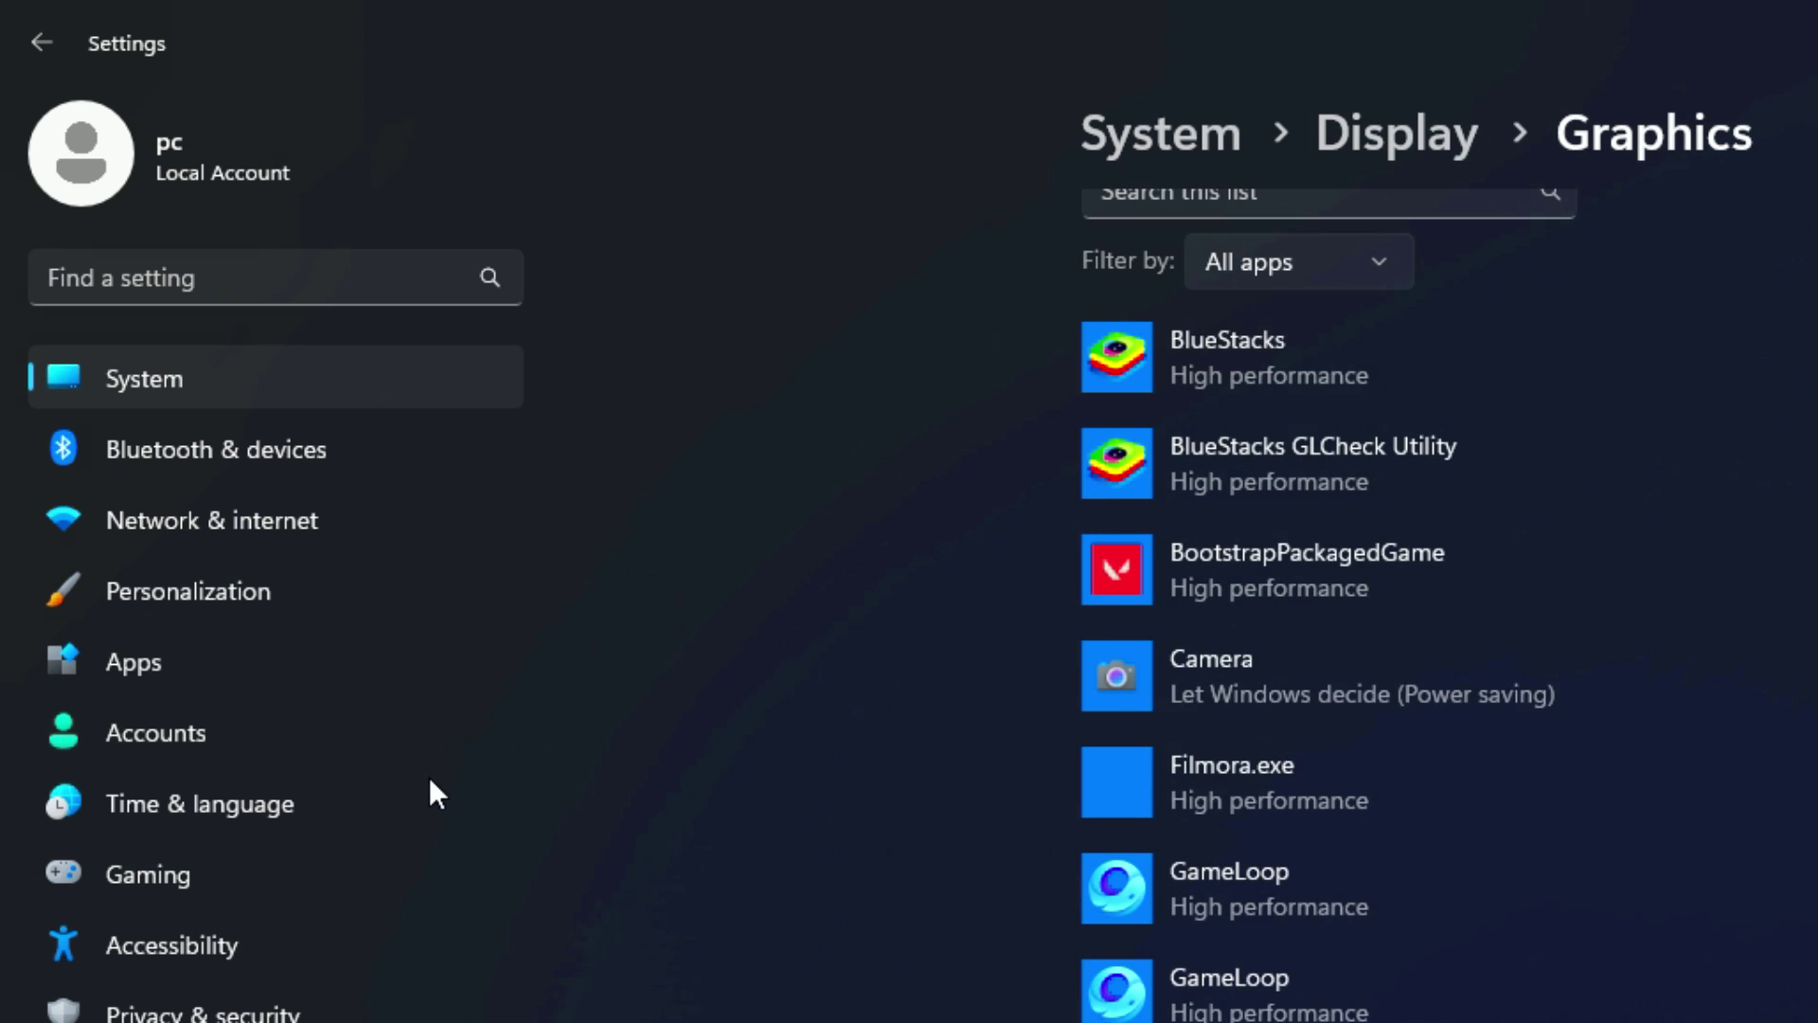
Add nemu-installer.exe from the C:\ProgramData\emulator\nemu folder to the custom graphics options list.
scroll(1209, 637, "up", 4)
left_click(1195, 471)
scroll(407, 502, "down", 1)
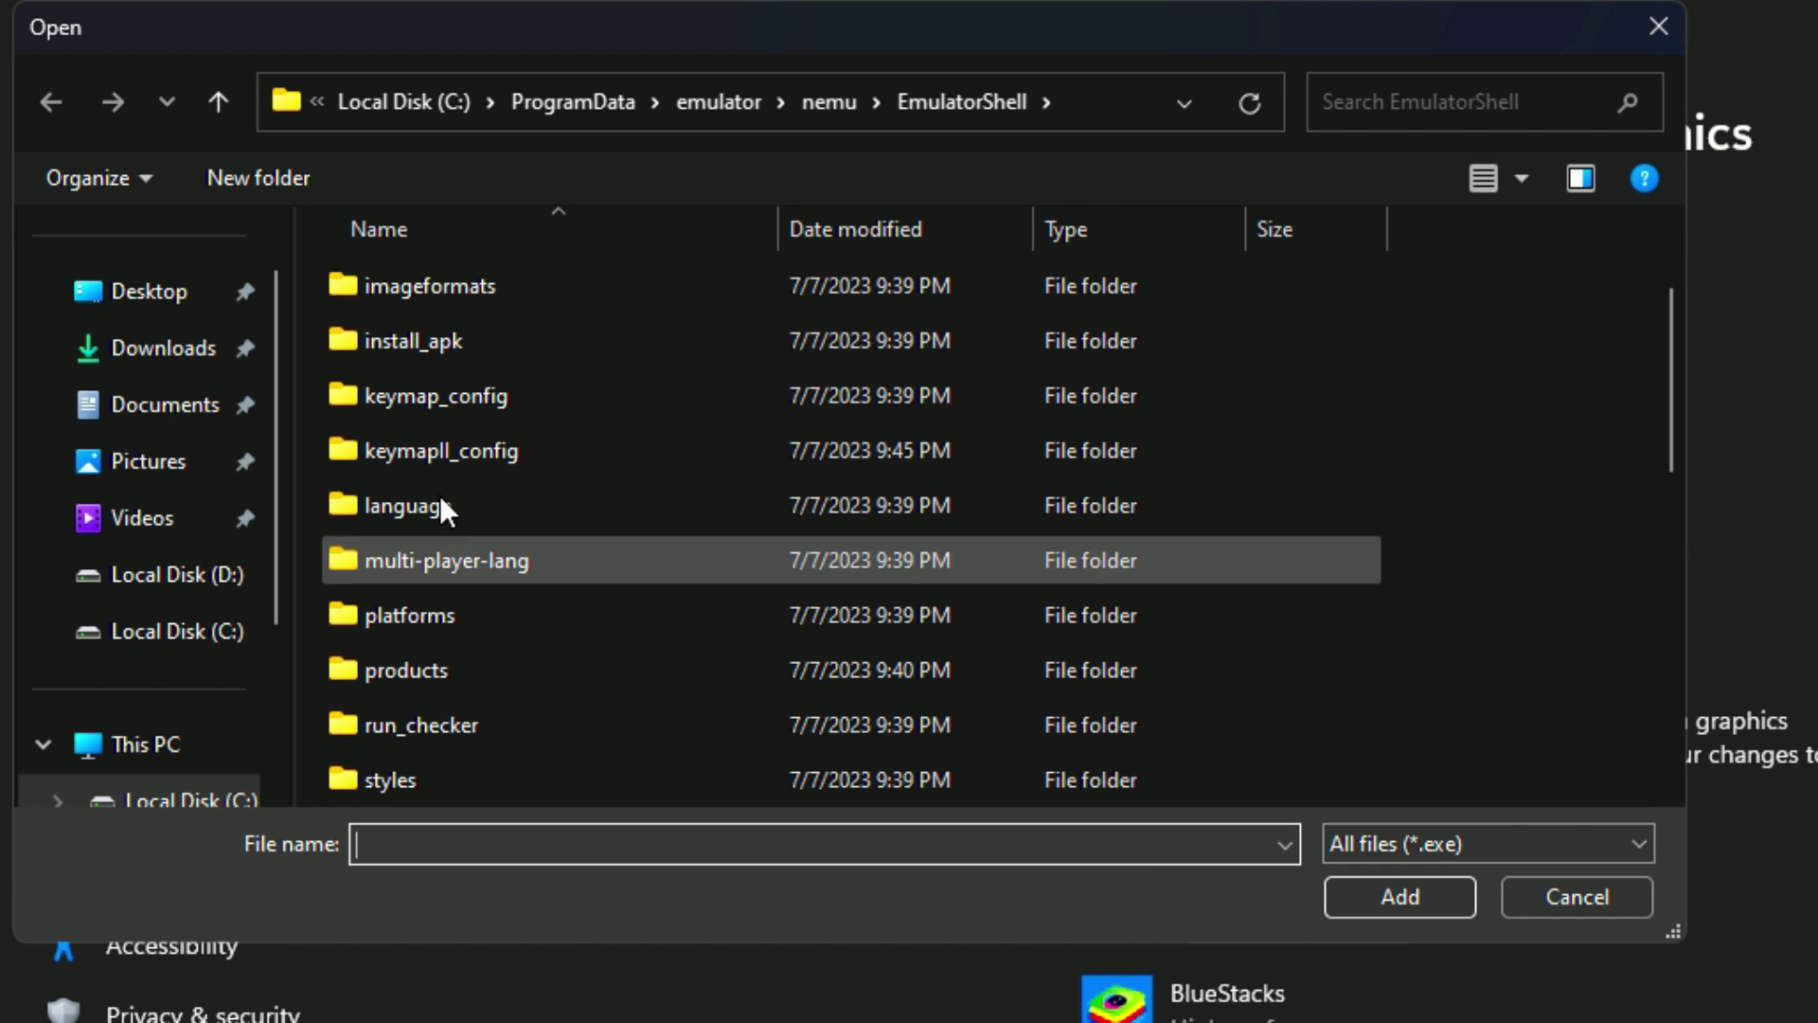
left_click(820, 104)
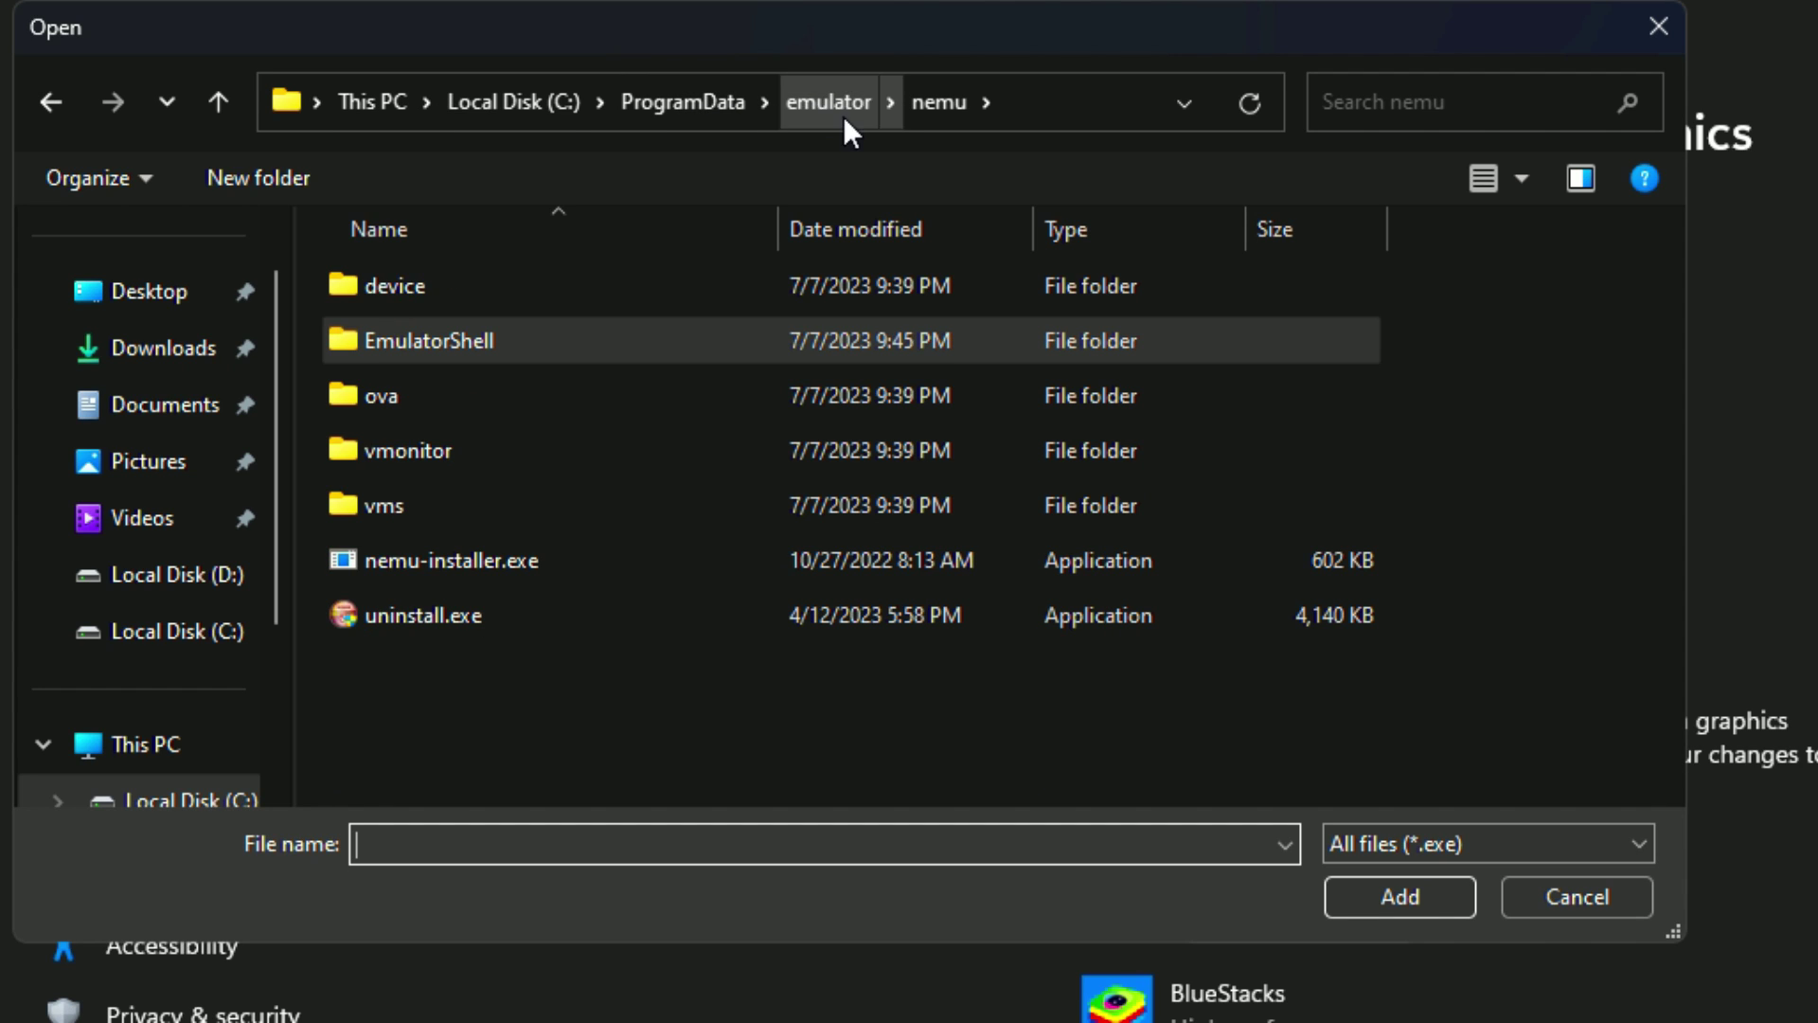
left_click(389, 564)
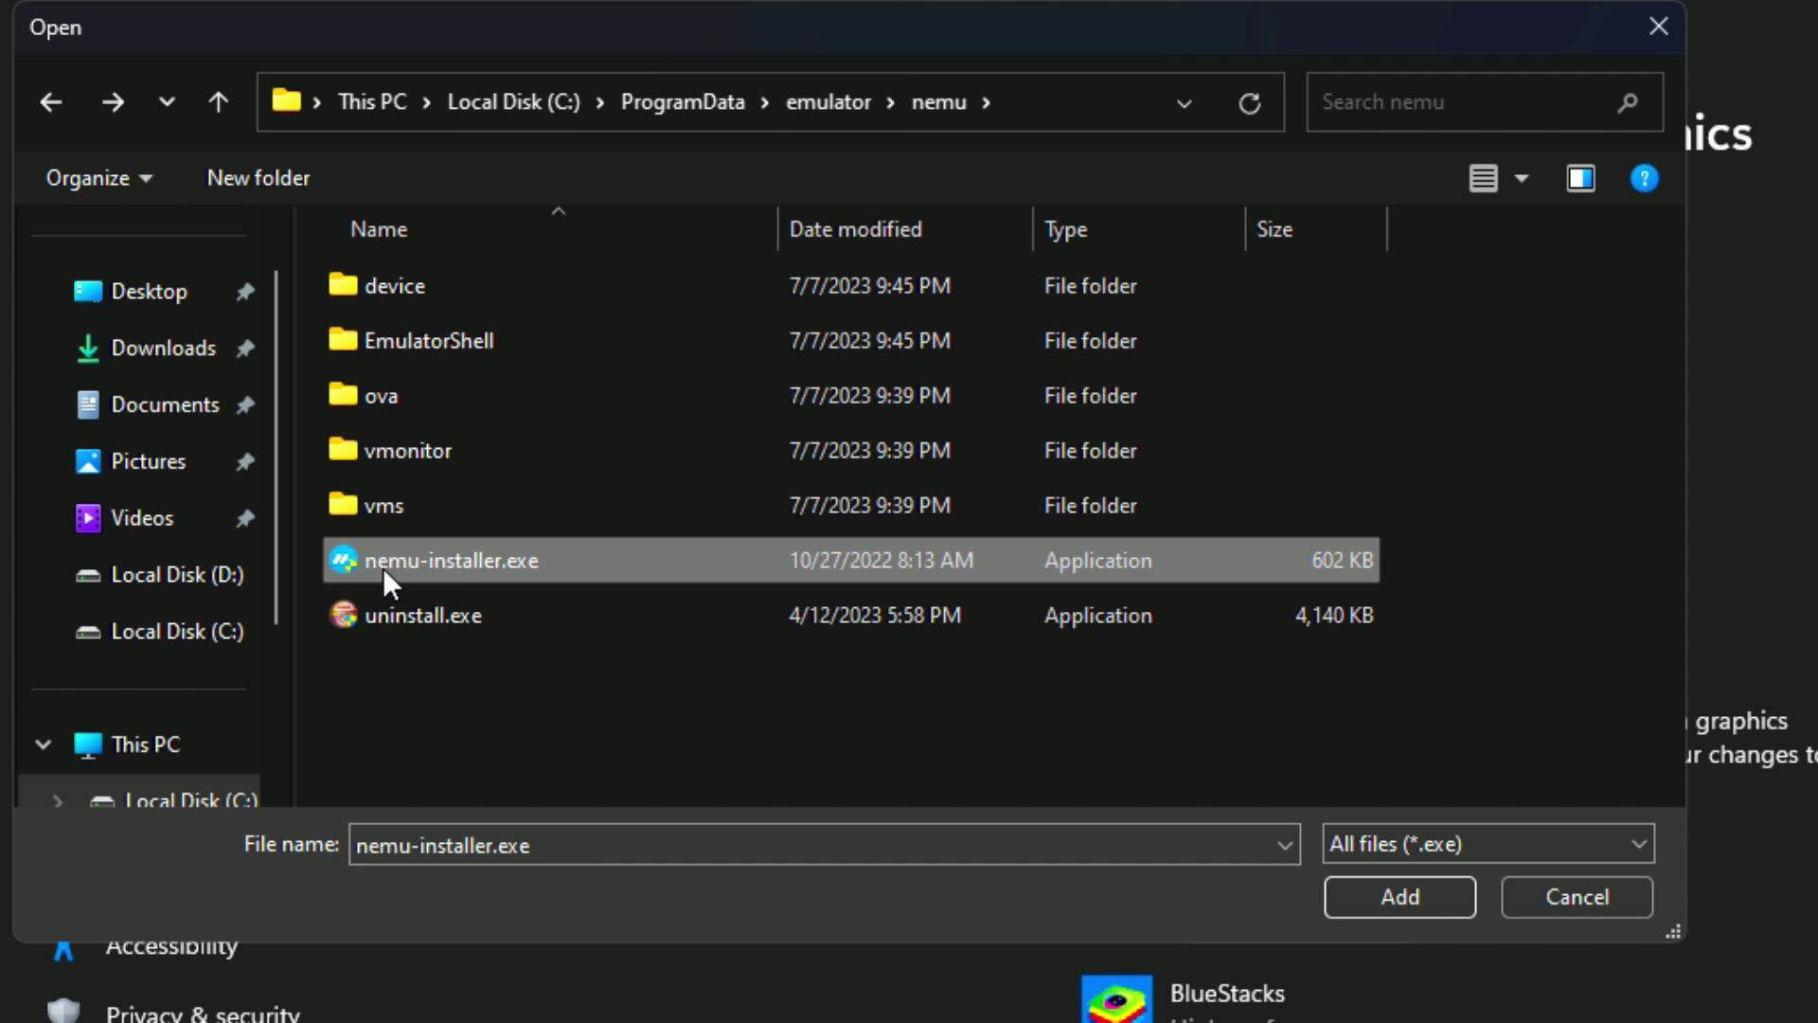
double_click(428, 563)
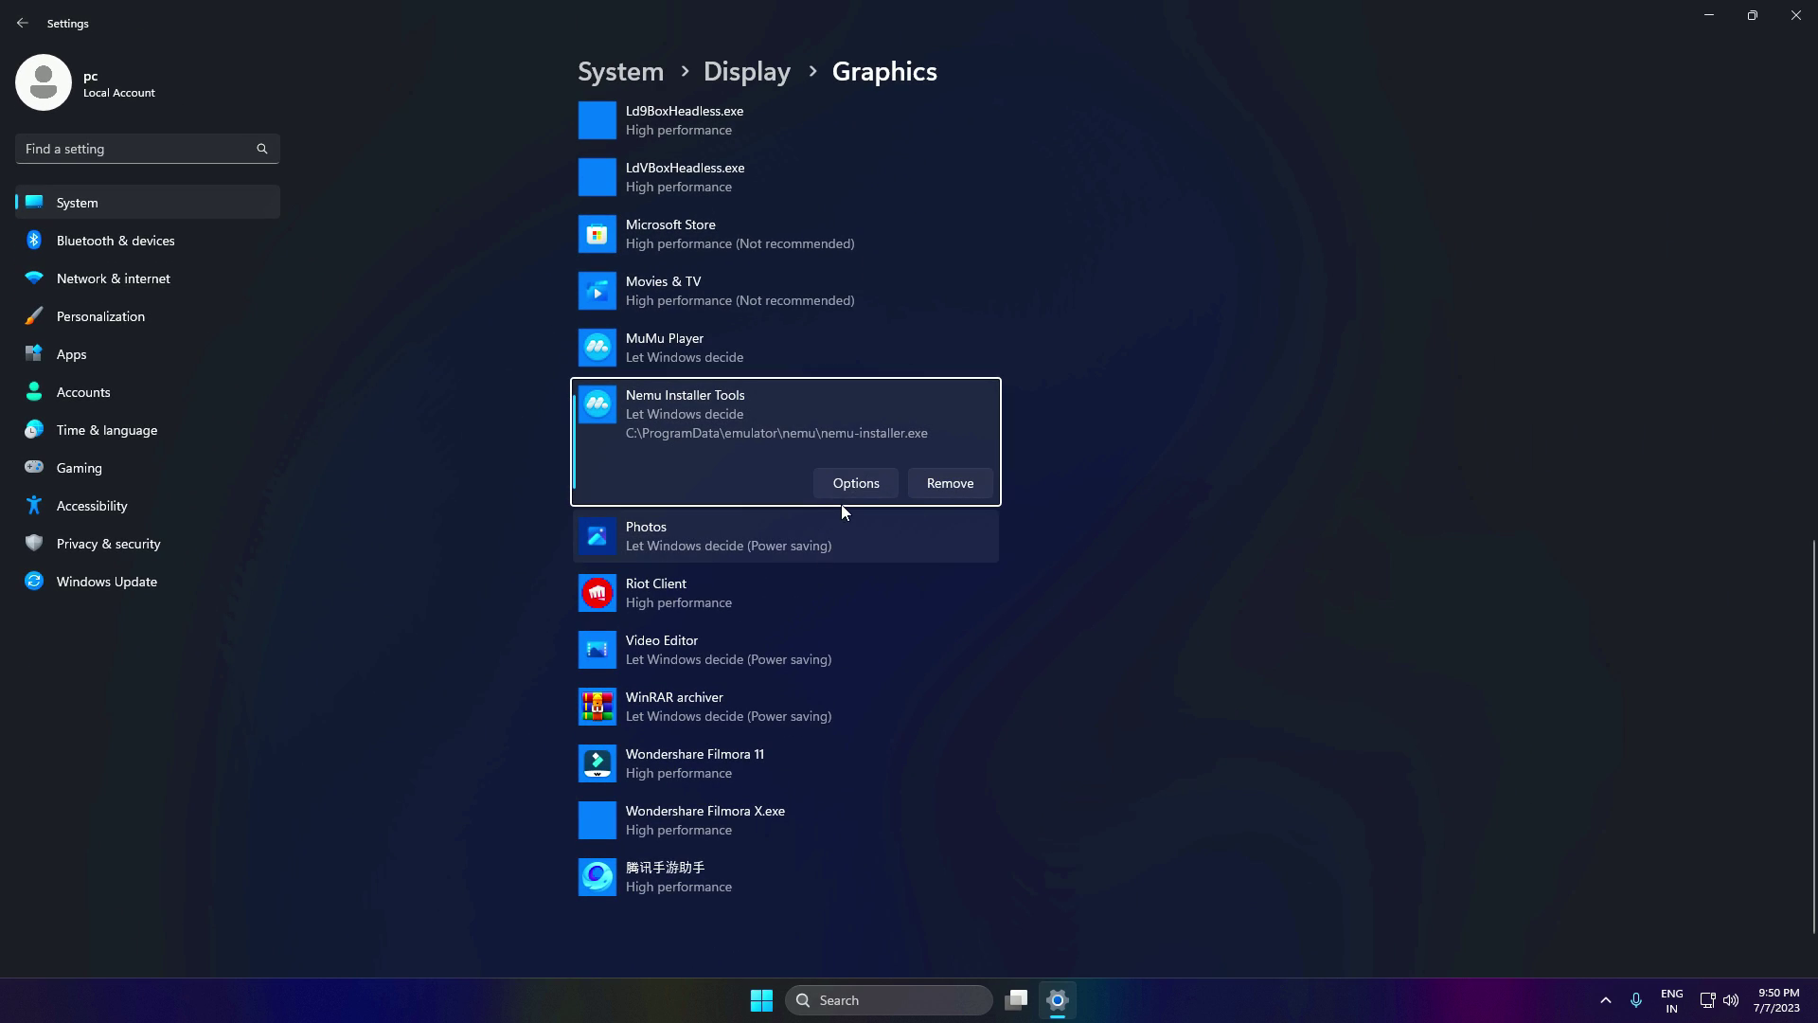
Set the graphics preference of Nemu Installer Tools to High performance and save it.
left_click(838, 485)
left_click(765, 488)
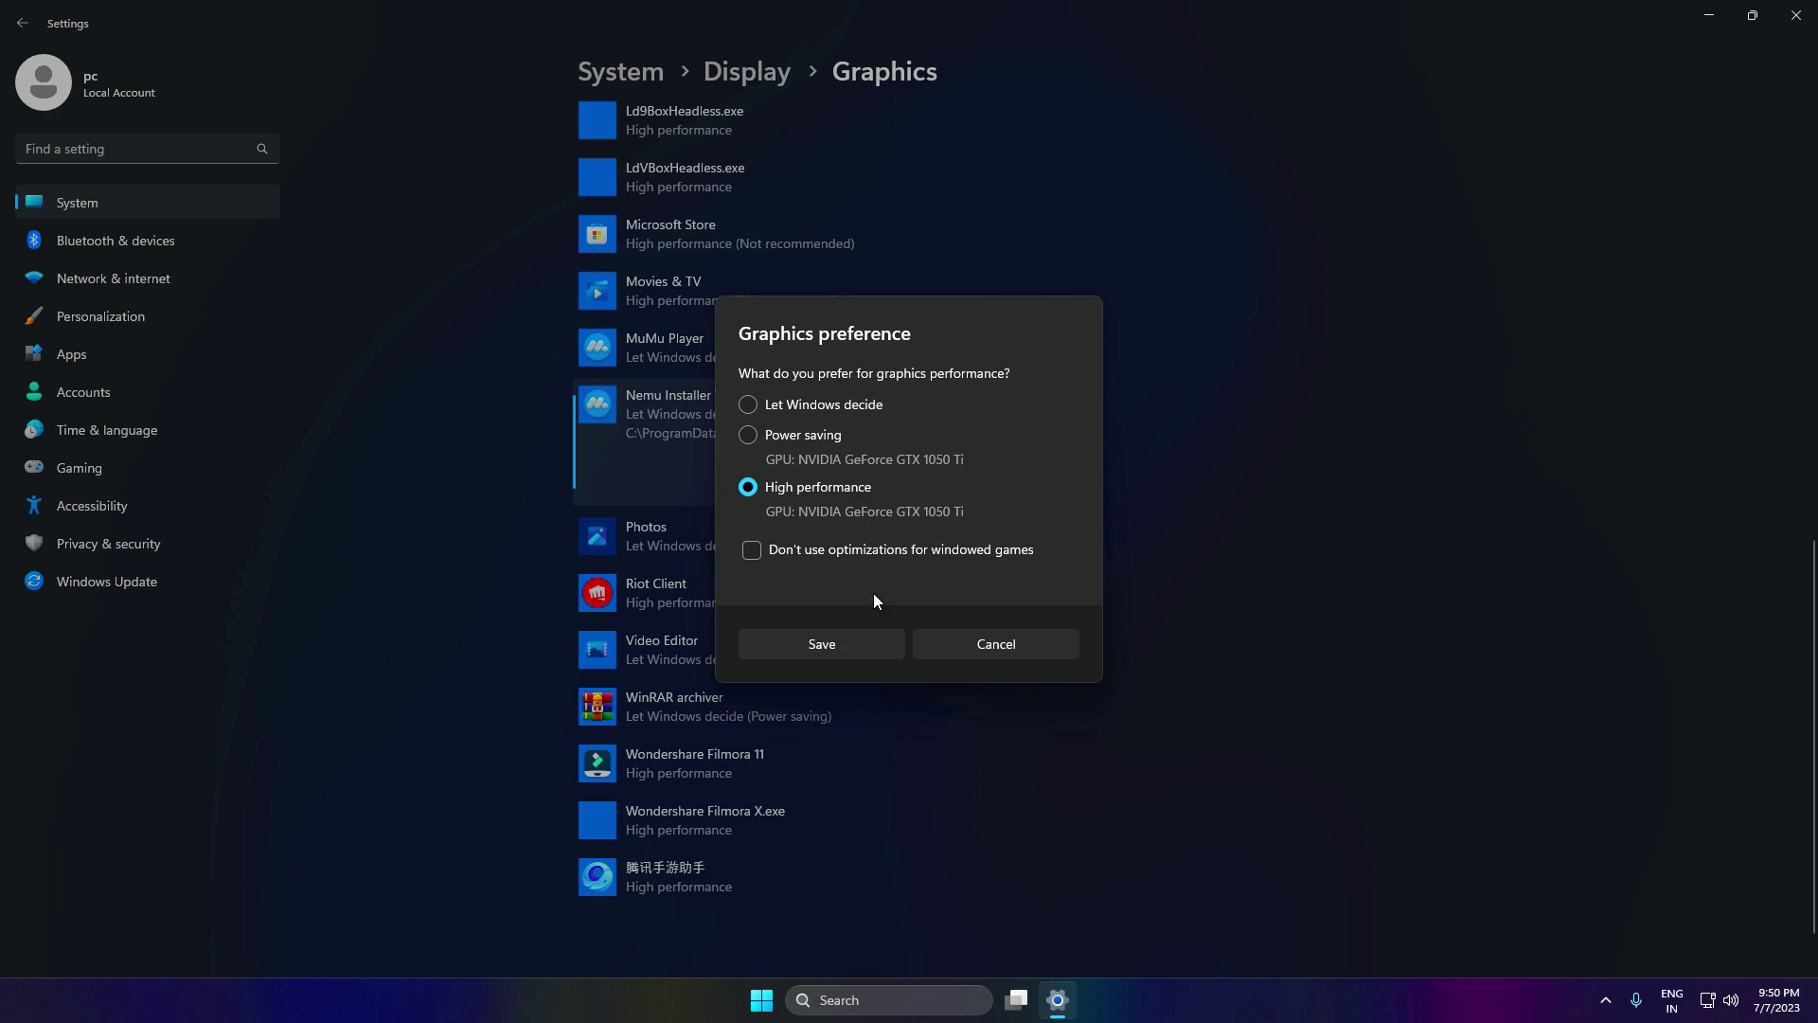
left_click(805, 644)
Set the graphics preference of MuMu Player to High performance, save it and close the Settings window.
left_click(680, 358)
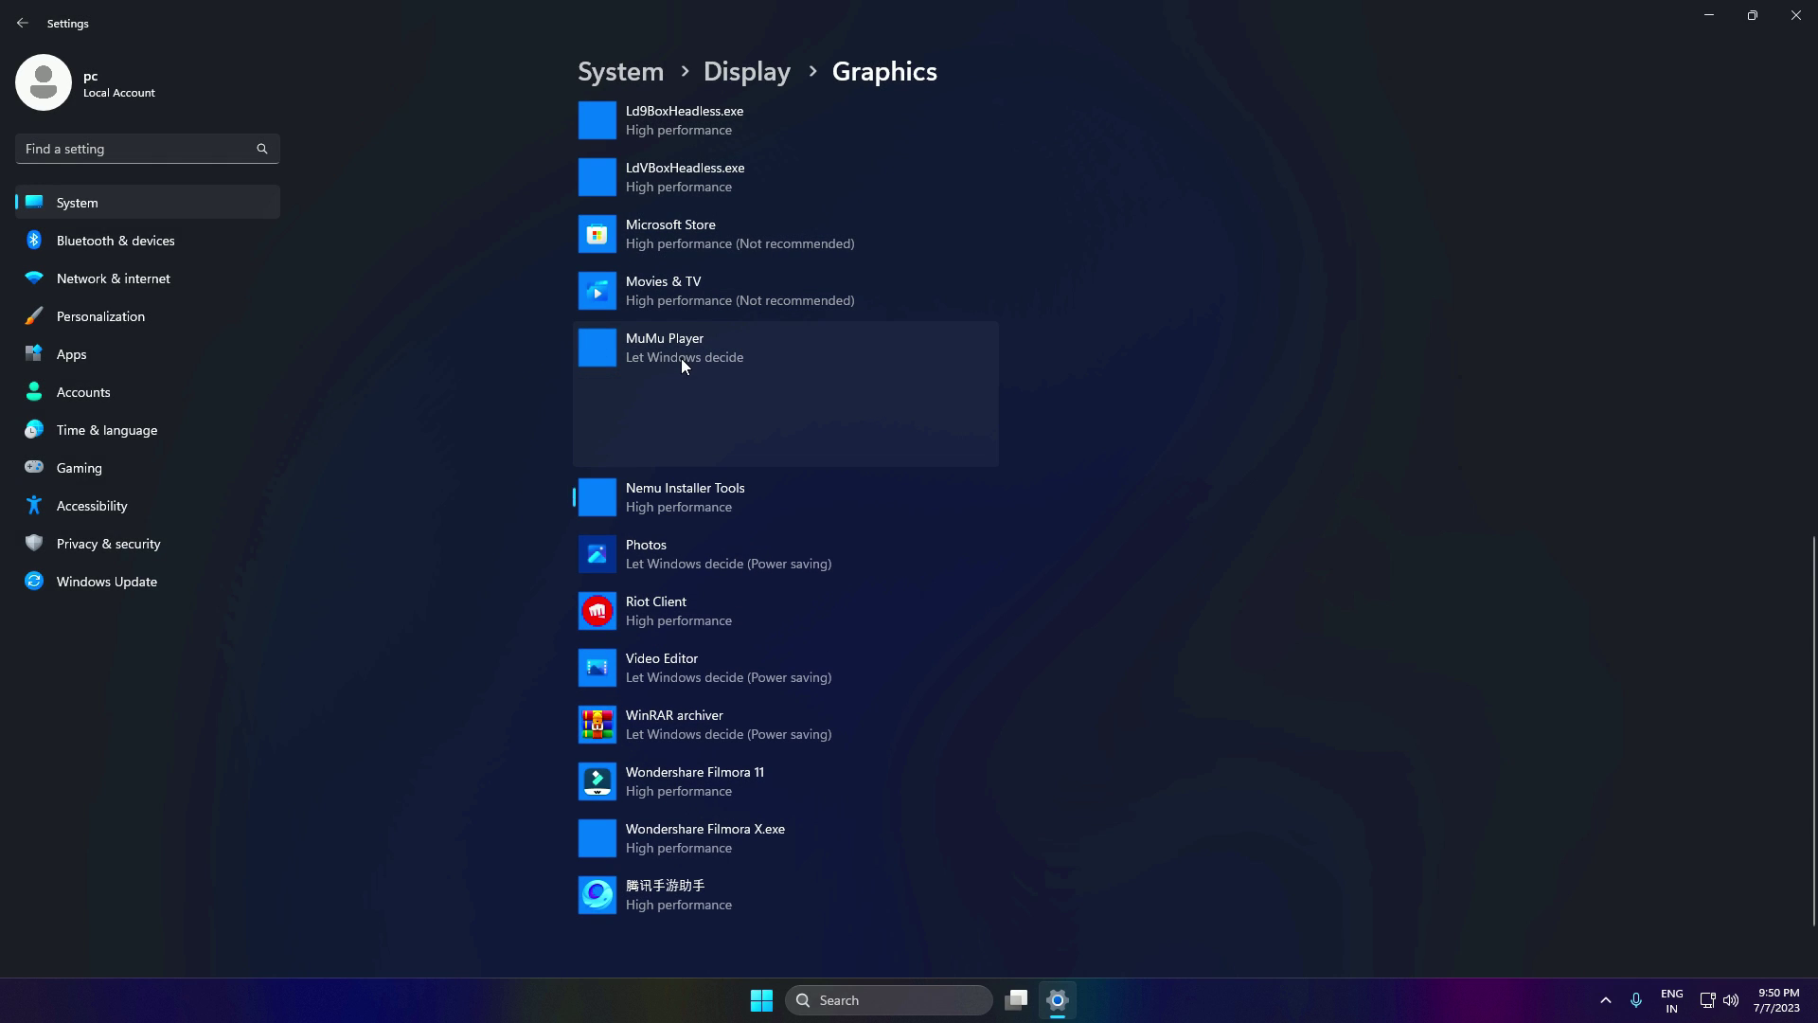
left_click(839, 445)
left_click(750, 489)
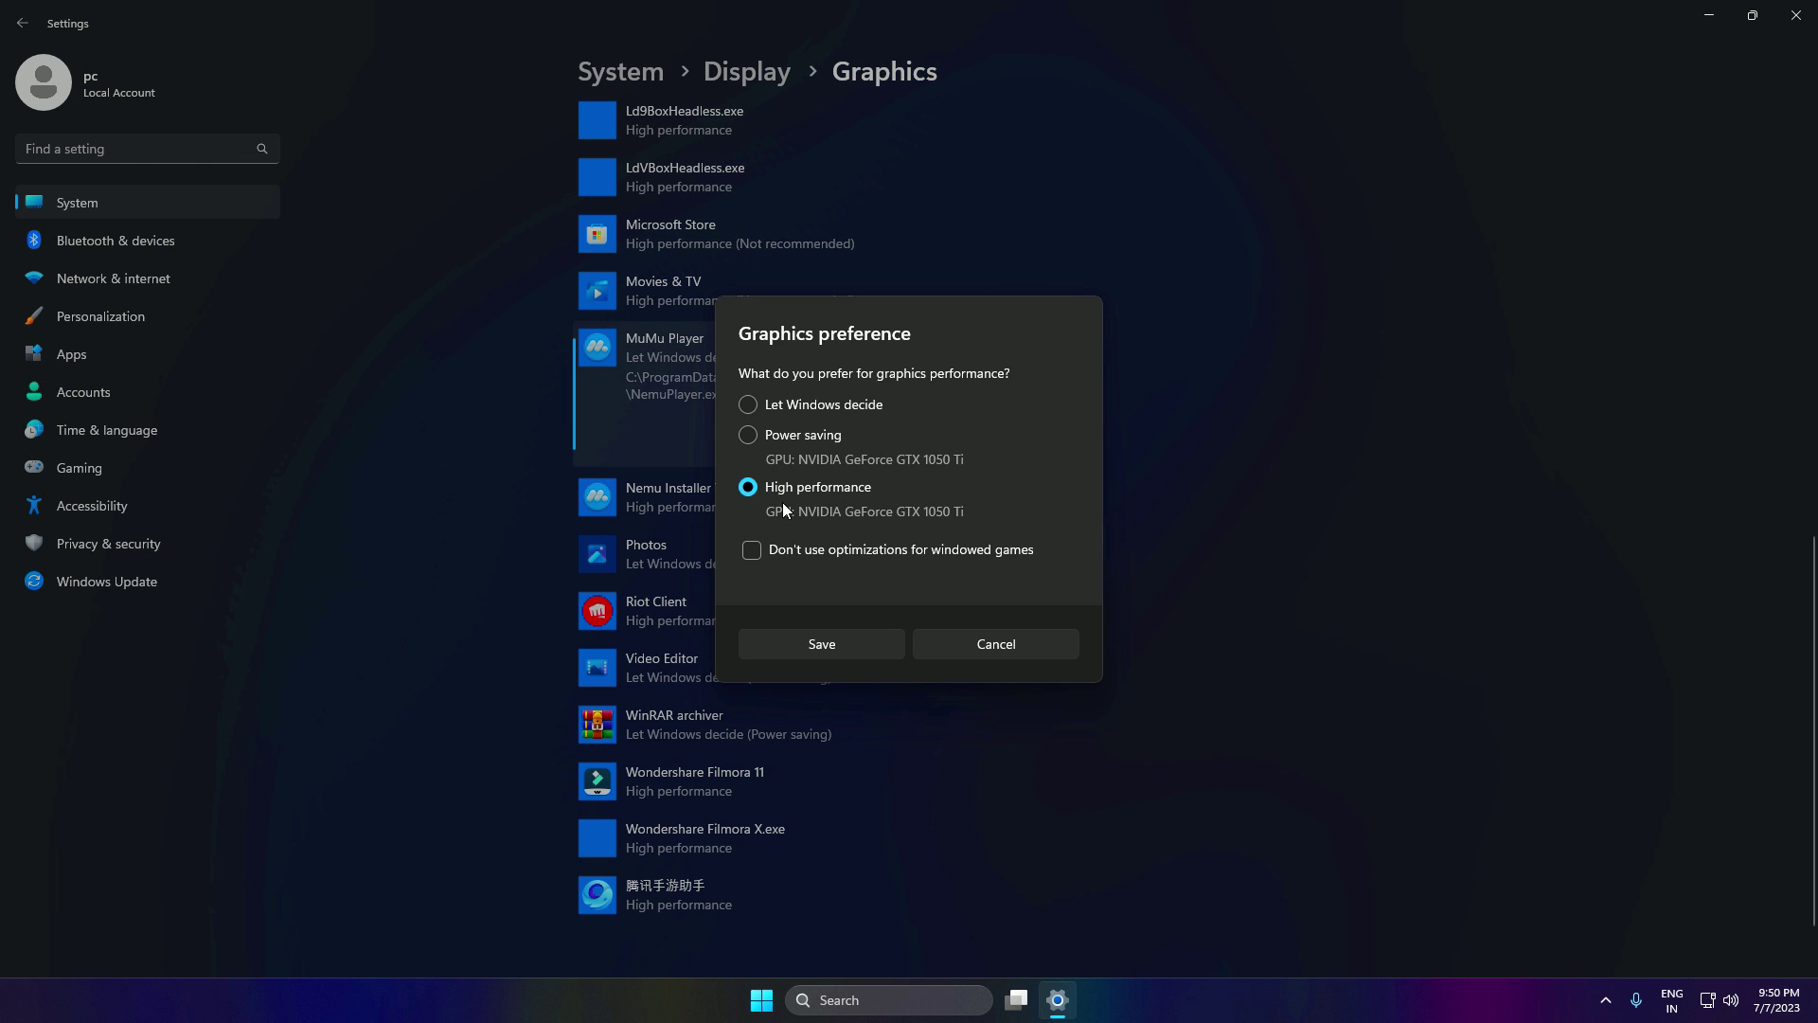
left_click(820, 644)
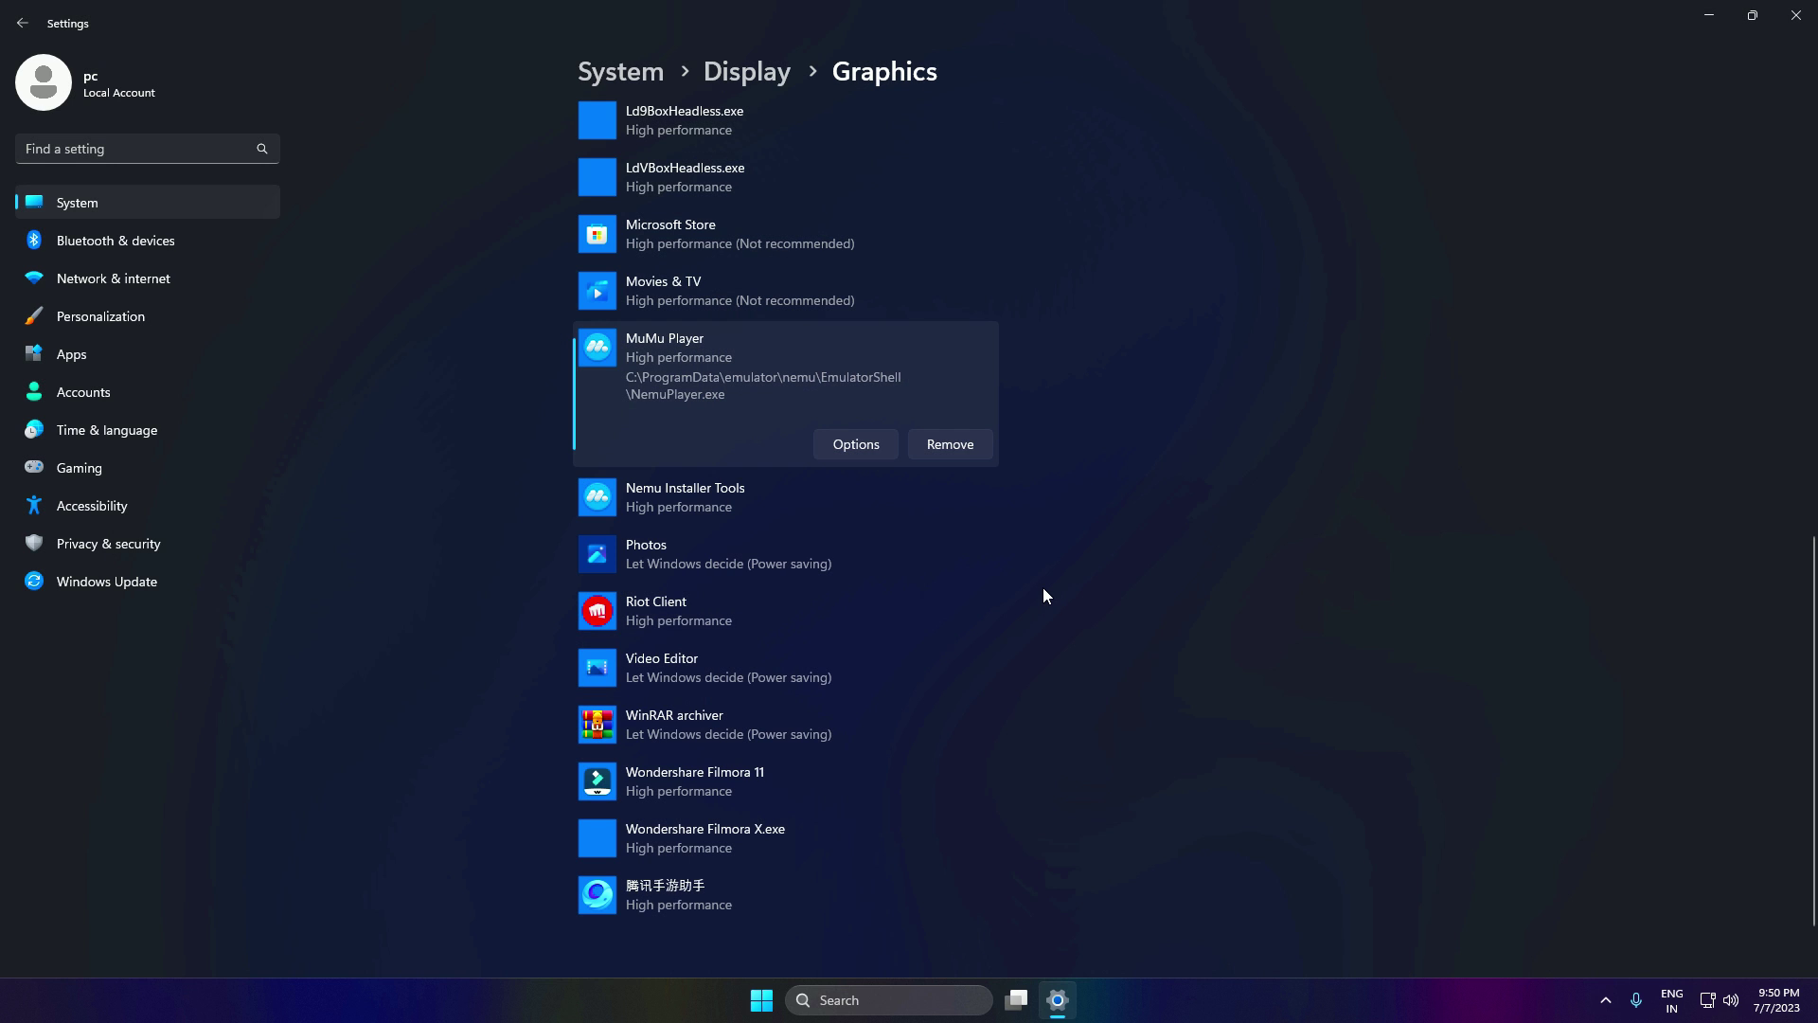
left_click(1795, 16)
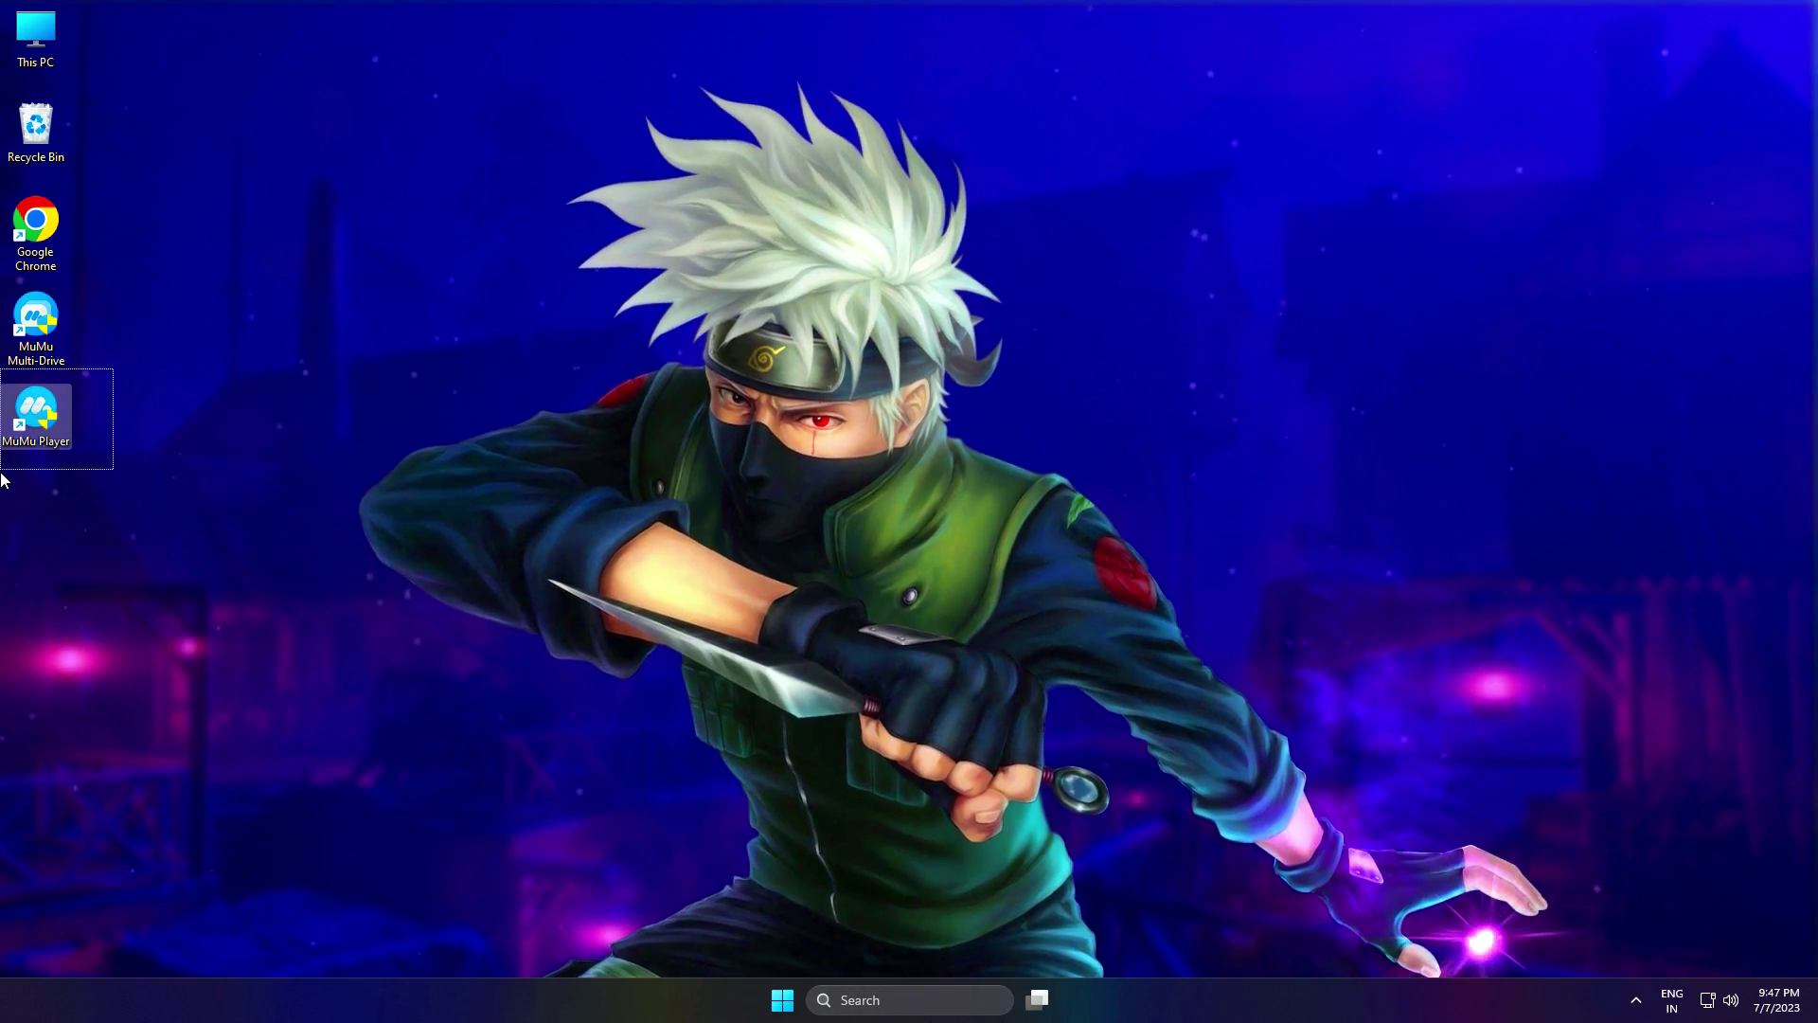
In the compatibility properties of the MuMu Player desktop shortcut, enable running the program as an administrator.
right_click(57, 397)
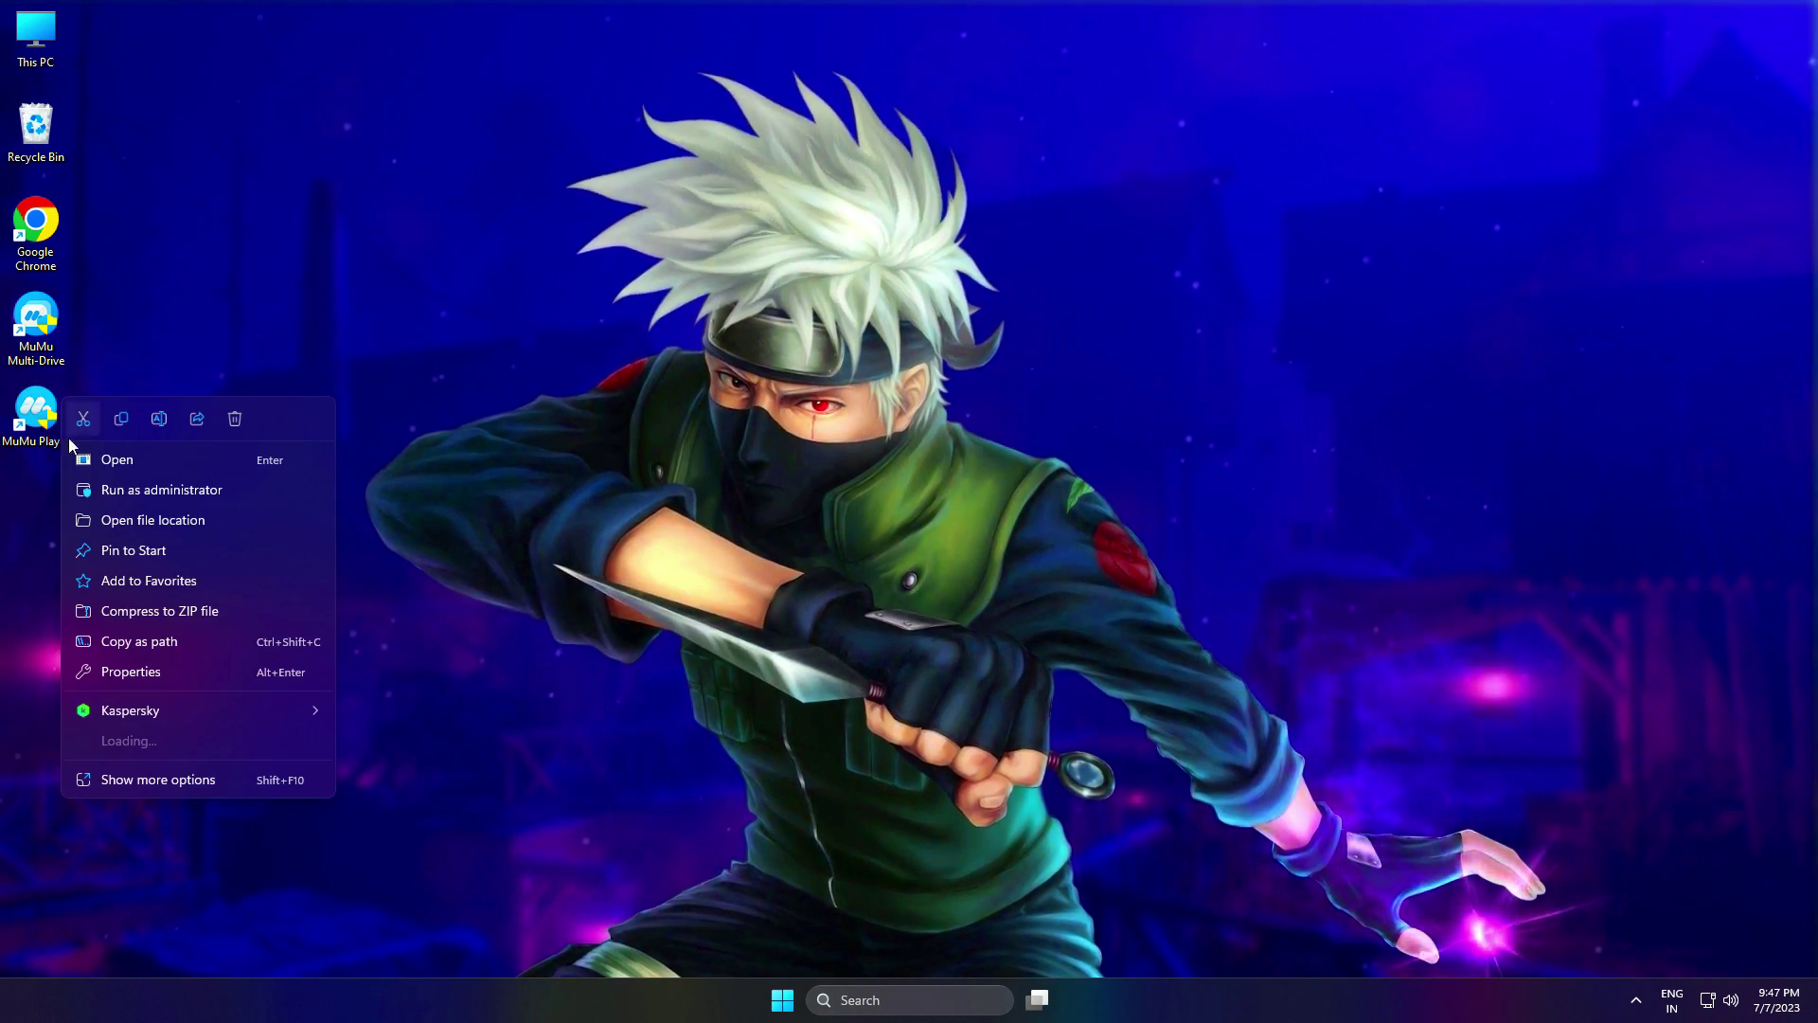
left_click(163, 667)
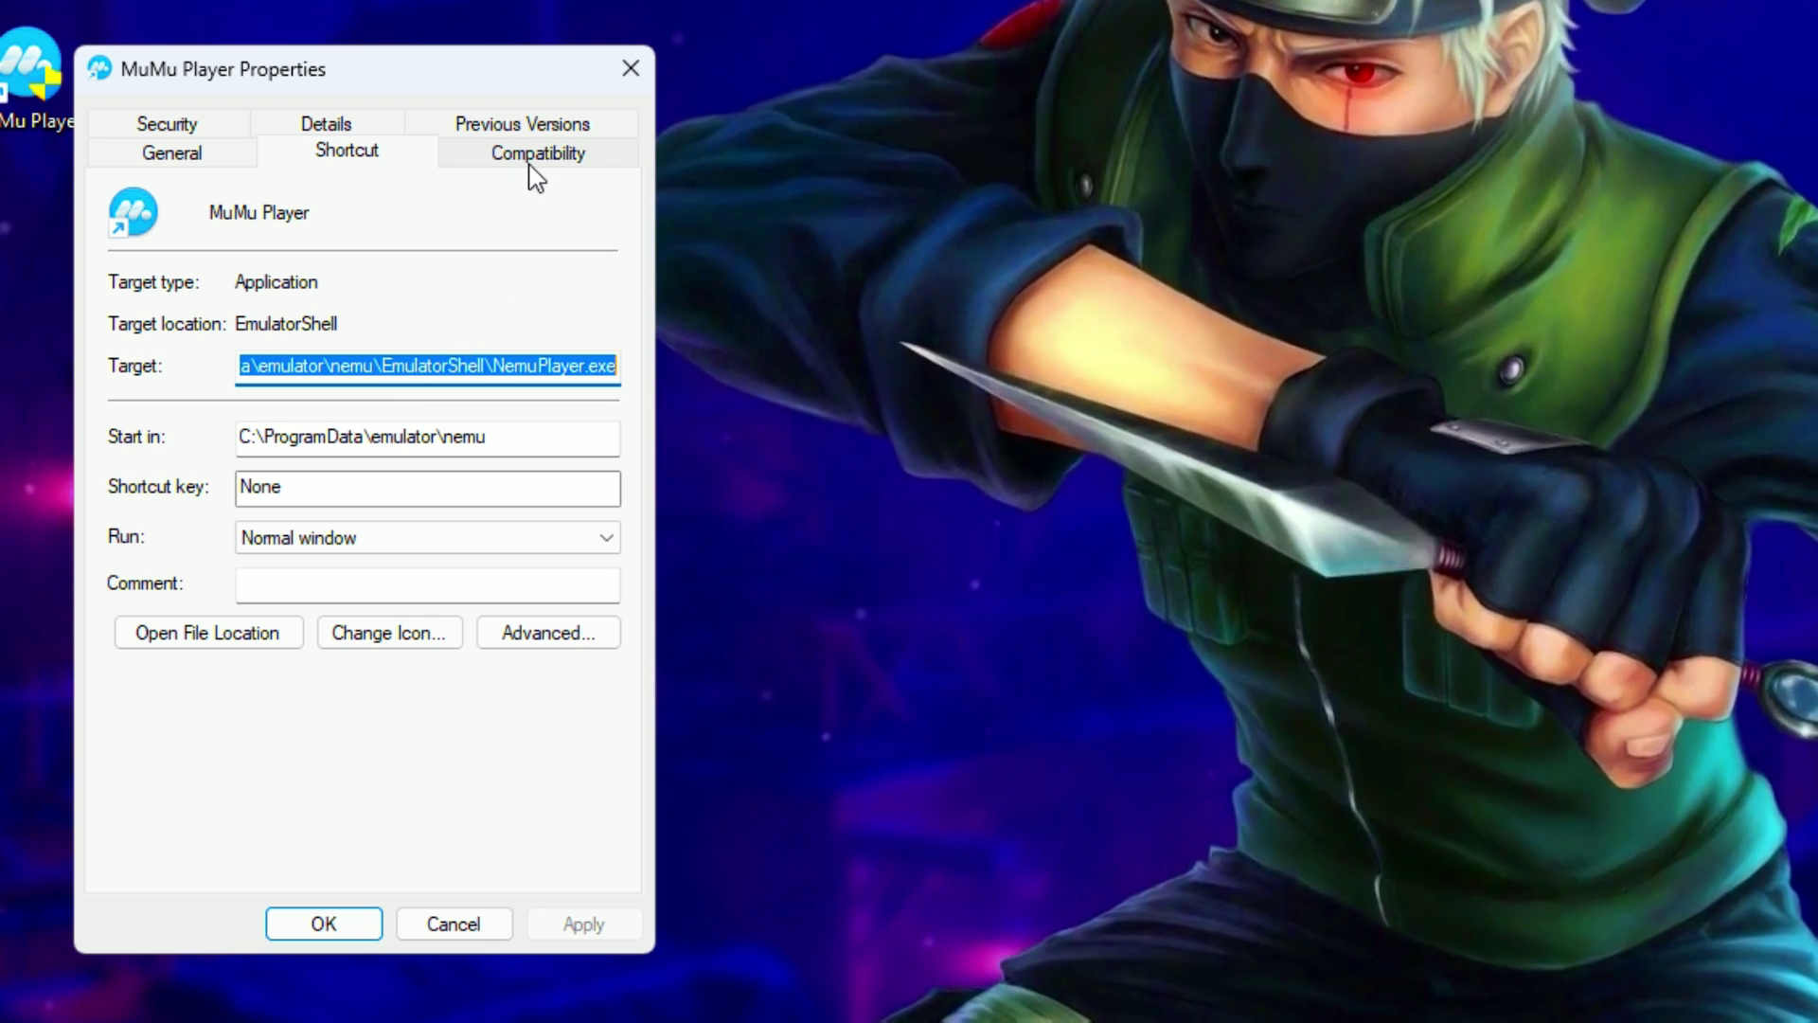
left_click(535, 153)
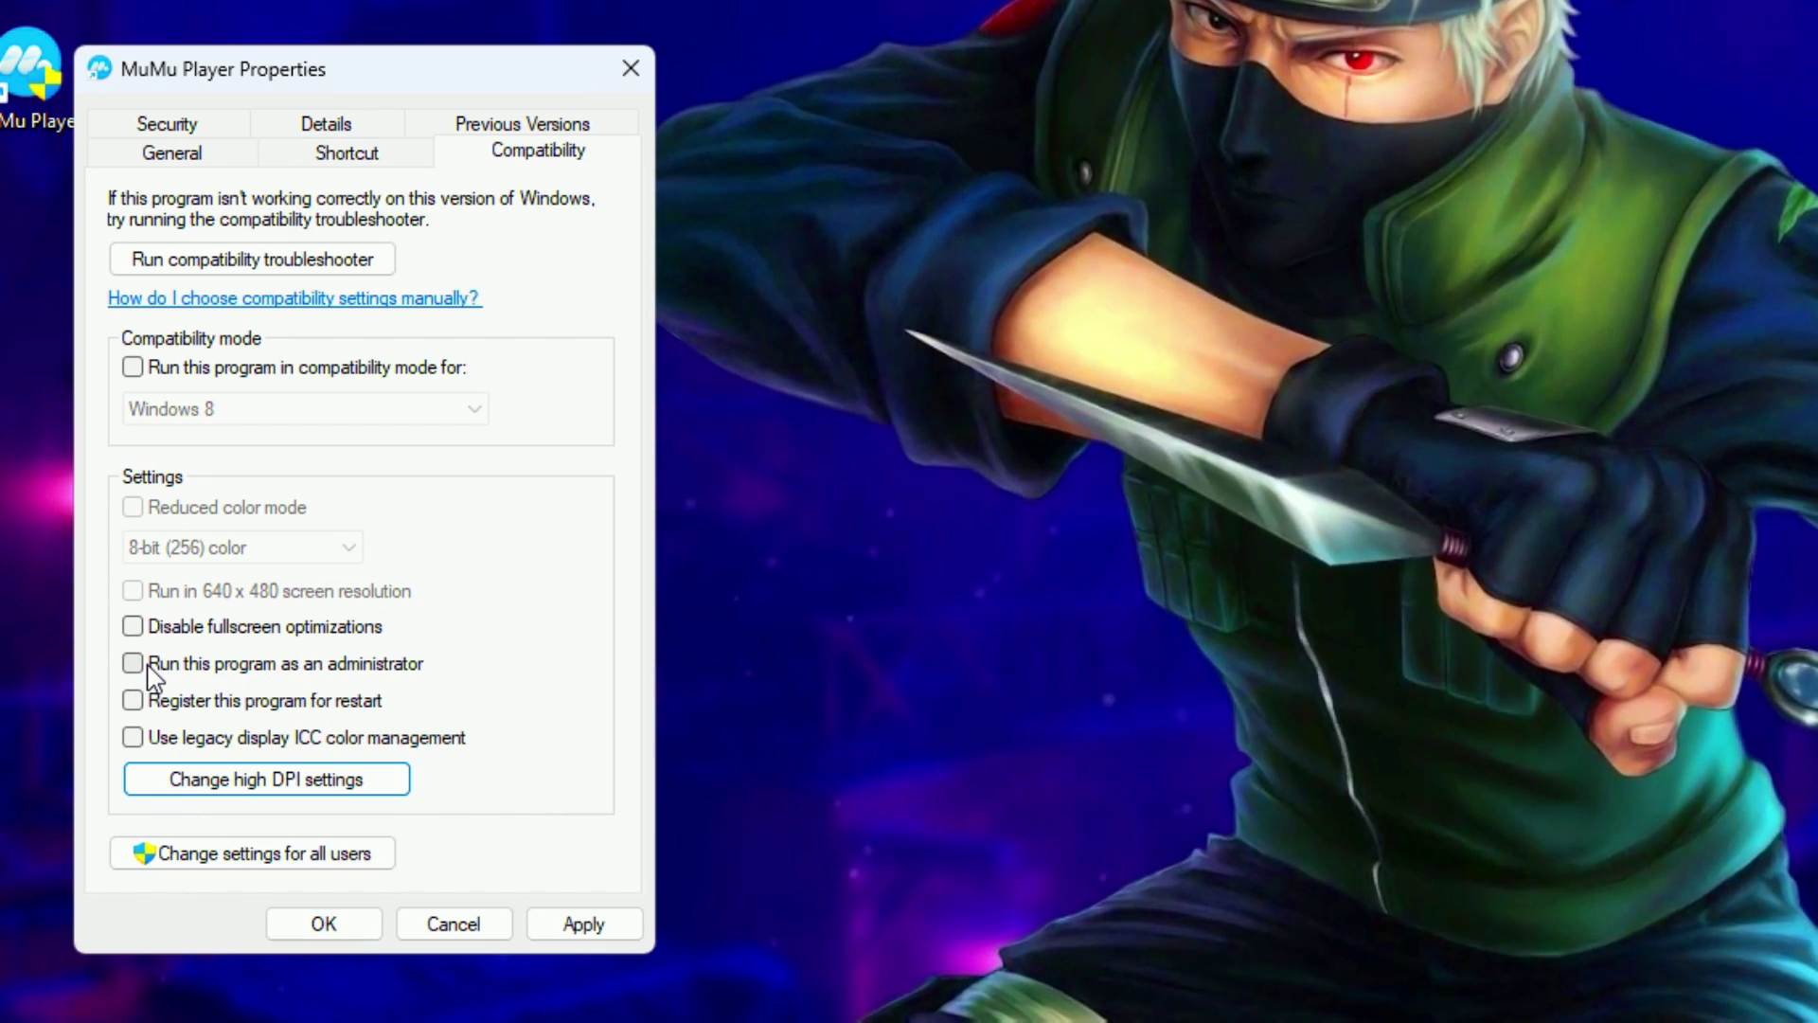
left_click(134, 663)
Override the high DPI scaling behavior with scaling performed by Application, and apply the MuMu Player compatibility settings.
left_click(216, 780)
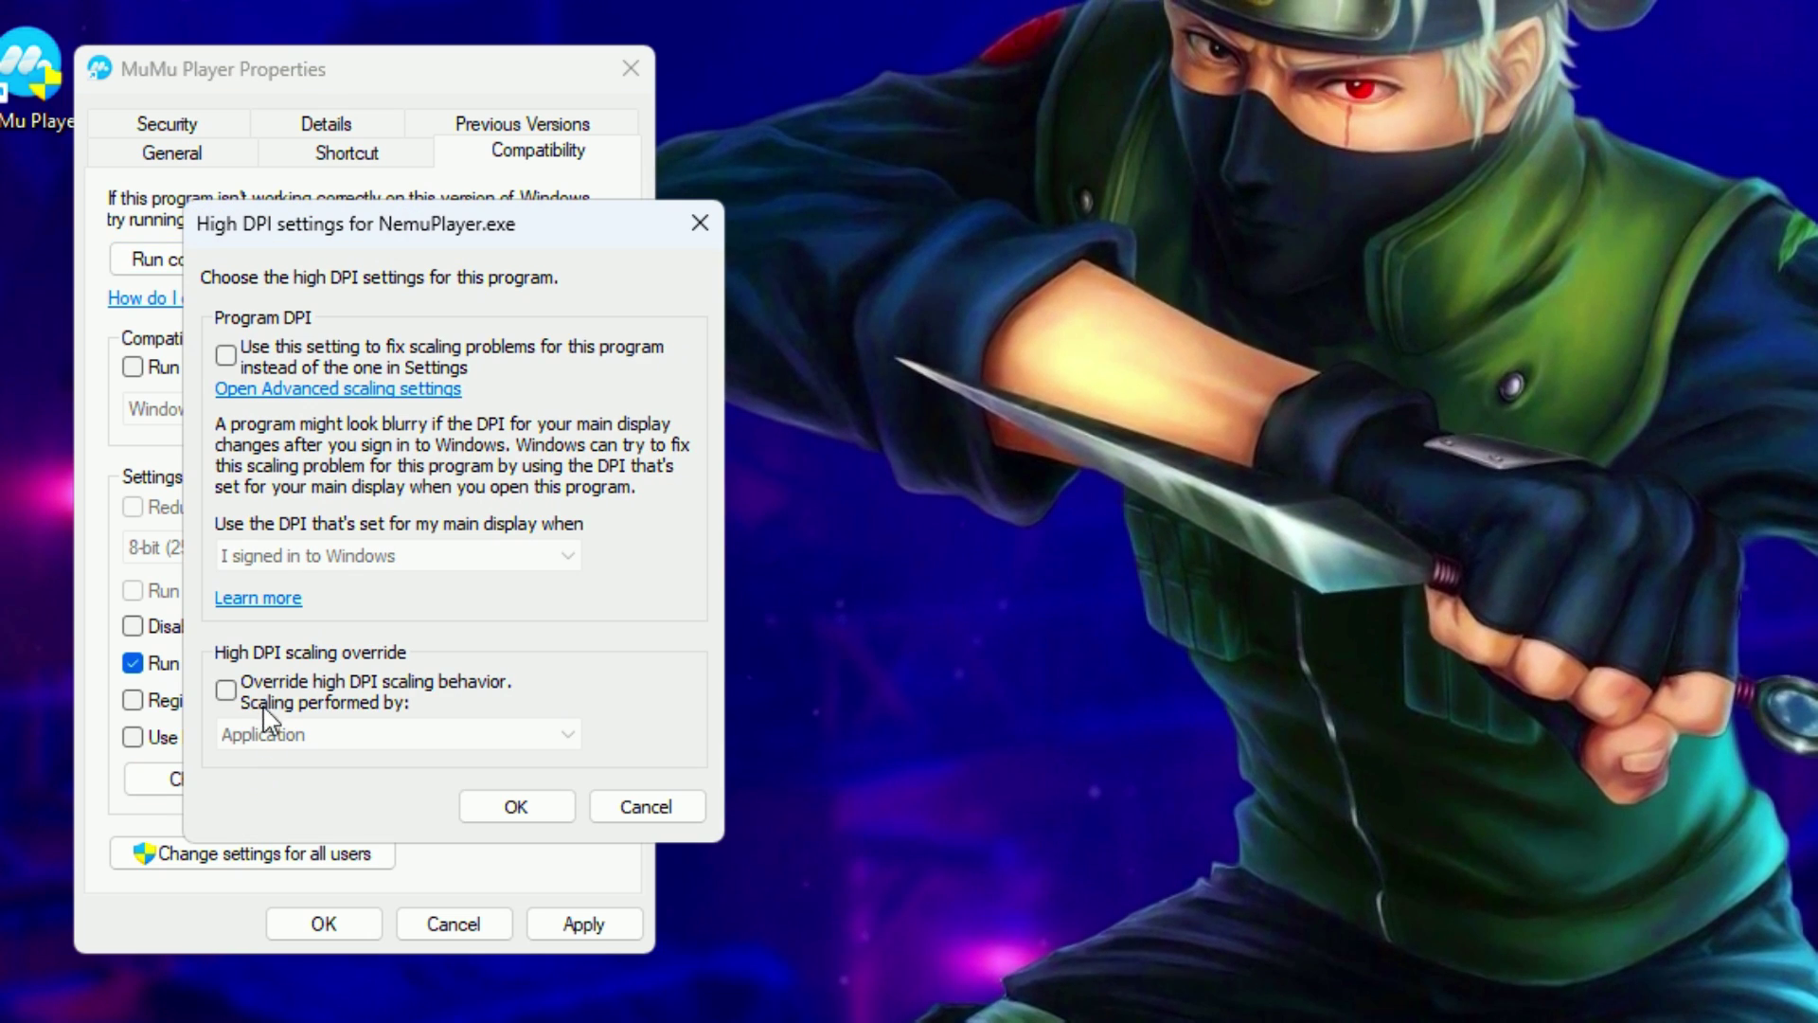
left_click(225, 689)
left_click(245, 737)
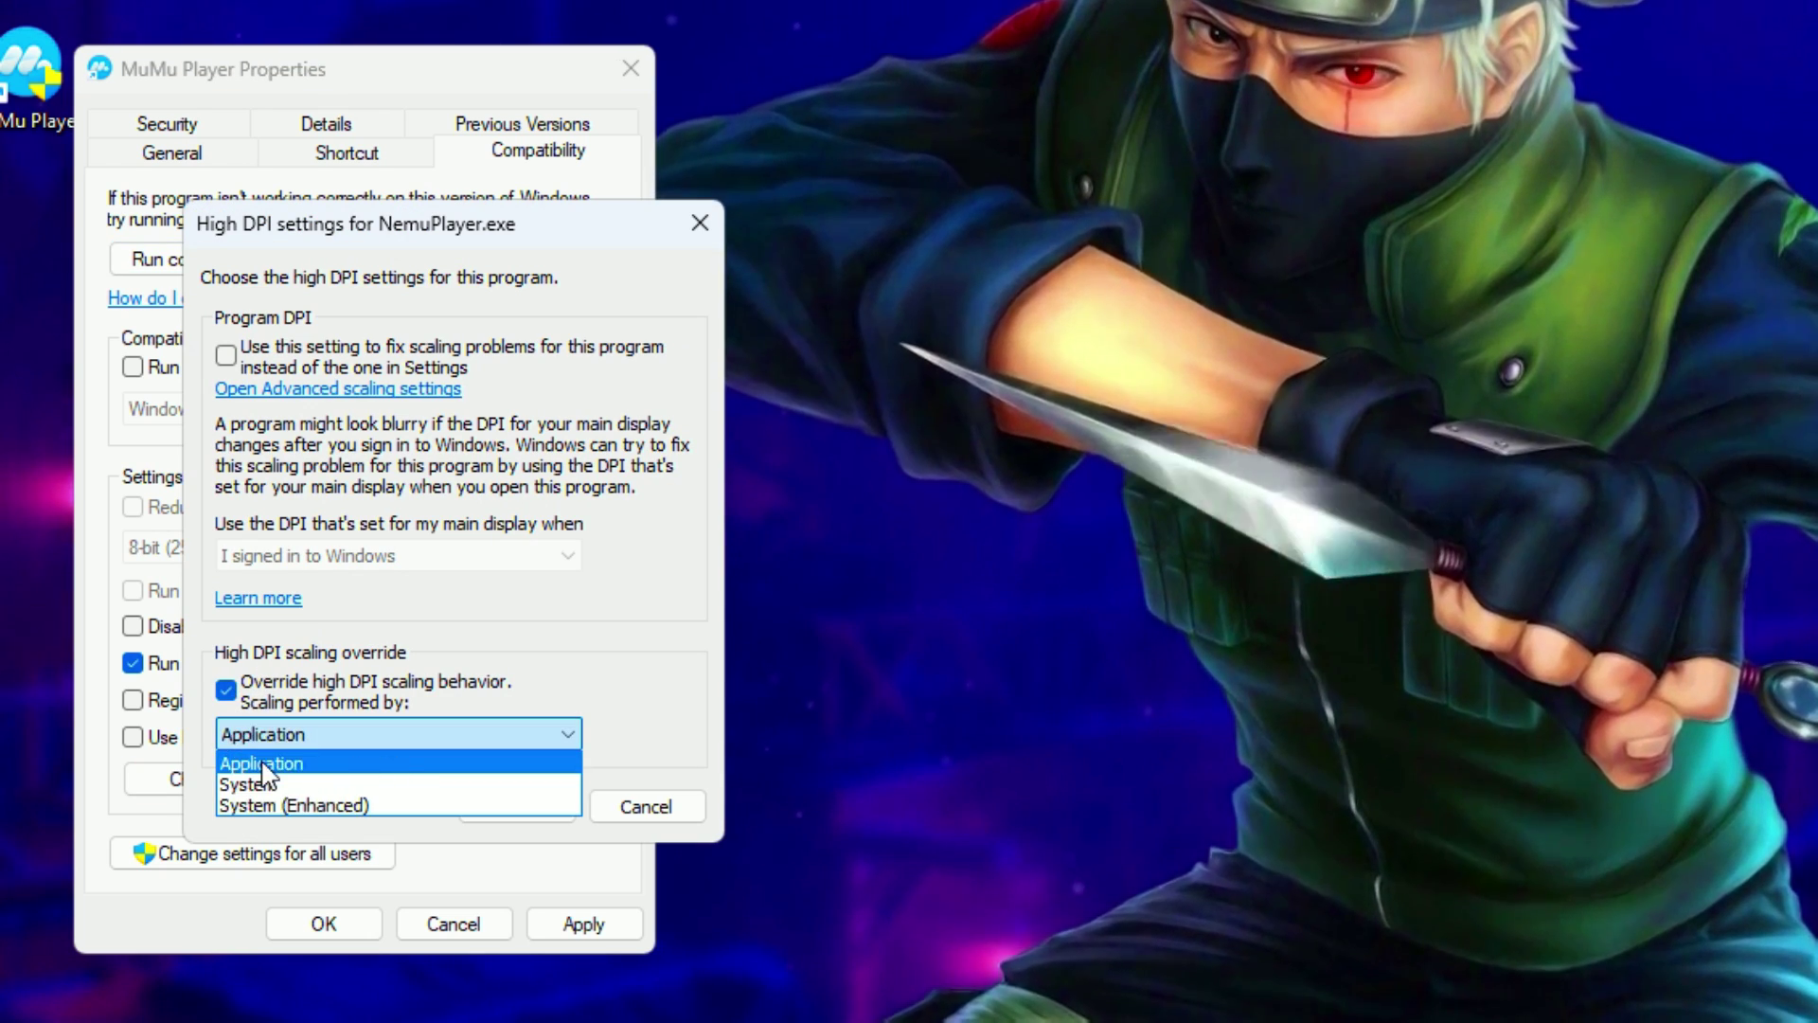
left_click(377, 757)
left_click(516, 806)
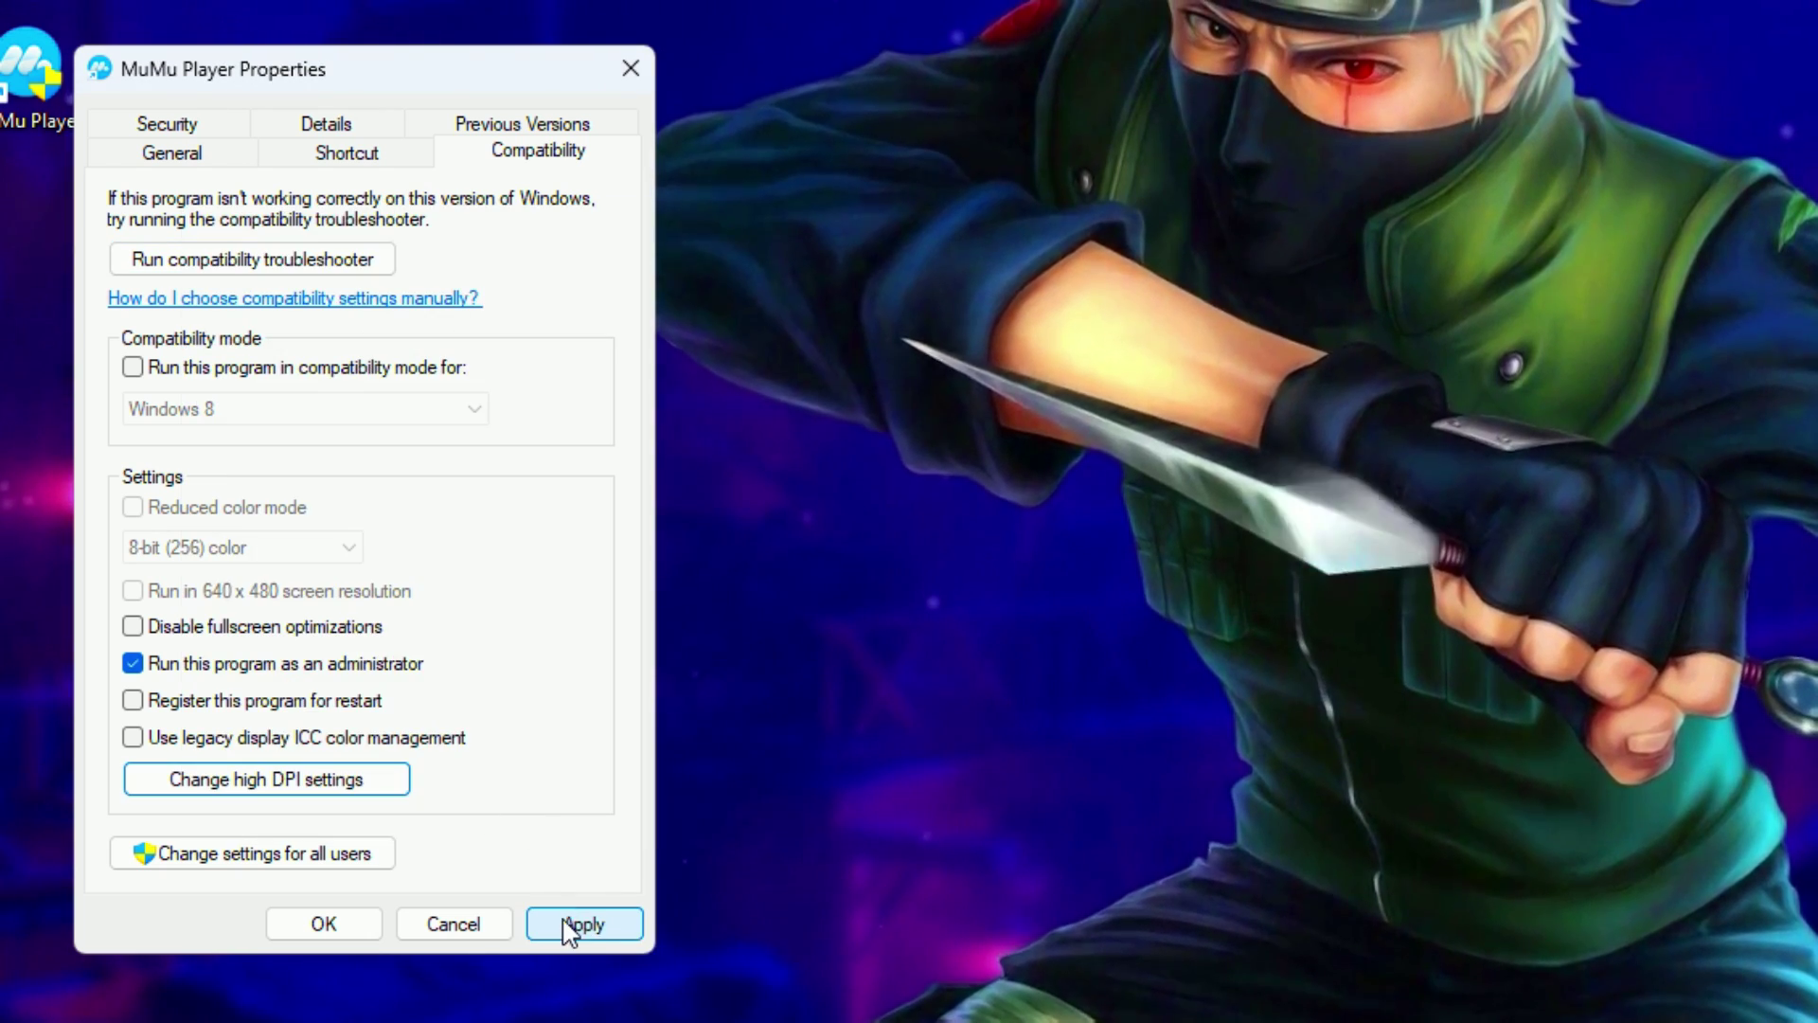
left_click(579, 923)
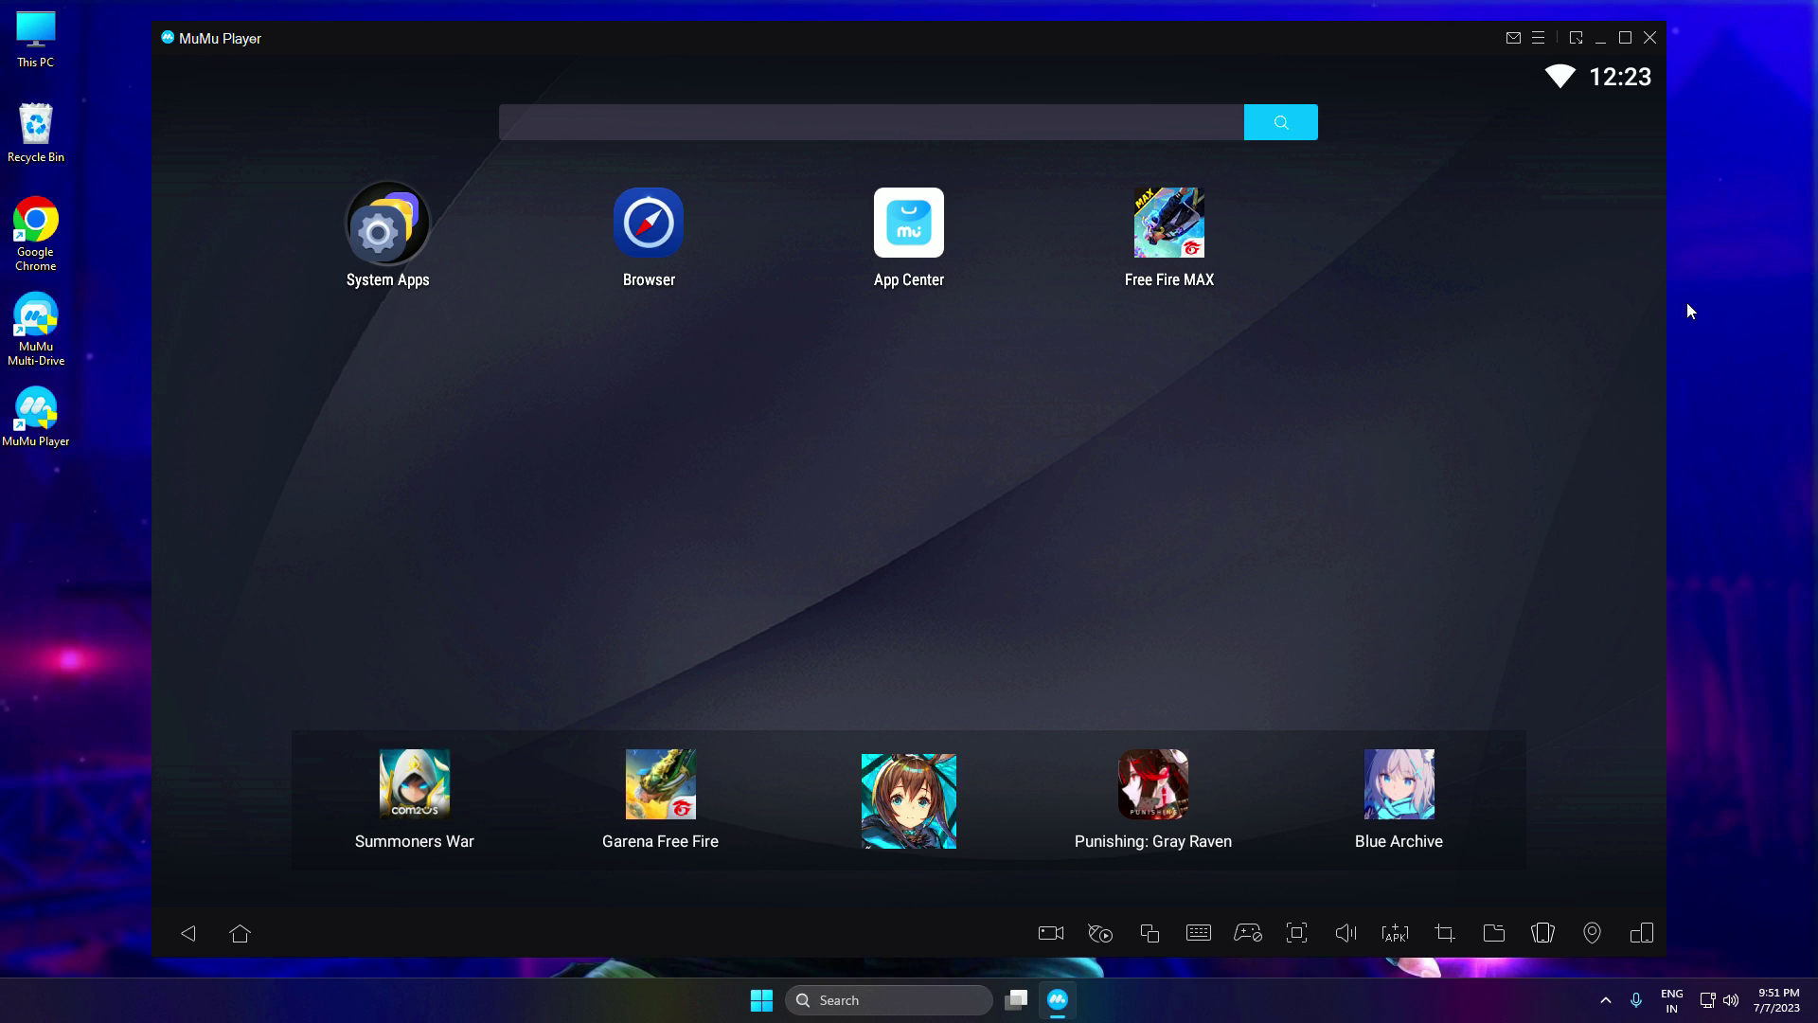
Open MuMu Player's settings and select English as the language in the basic settings.
left_click(1539, 37)
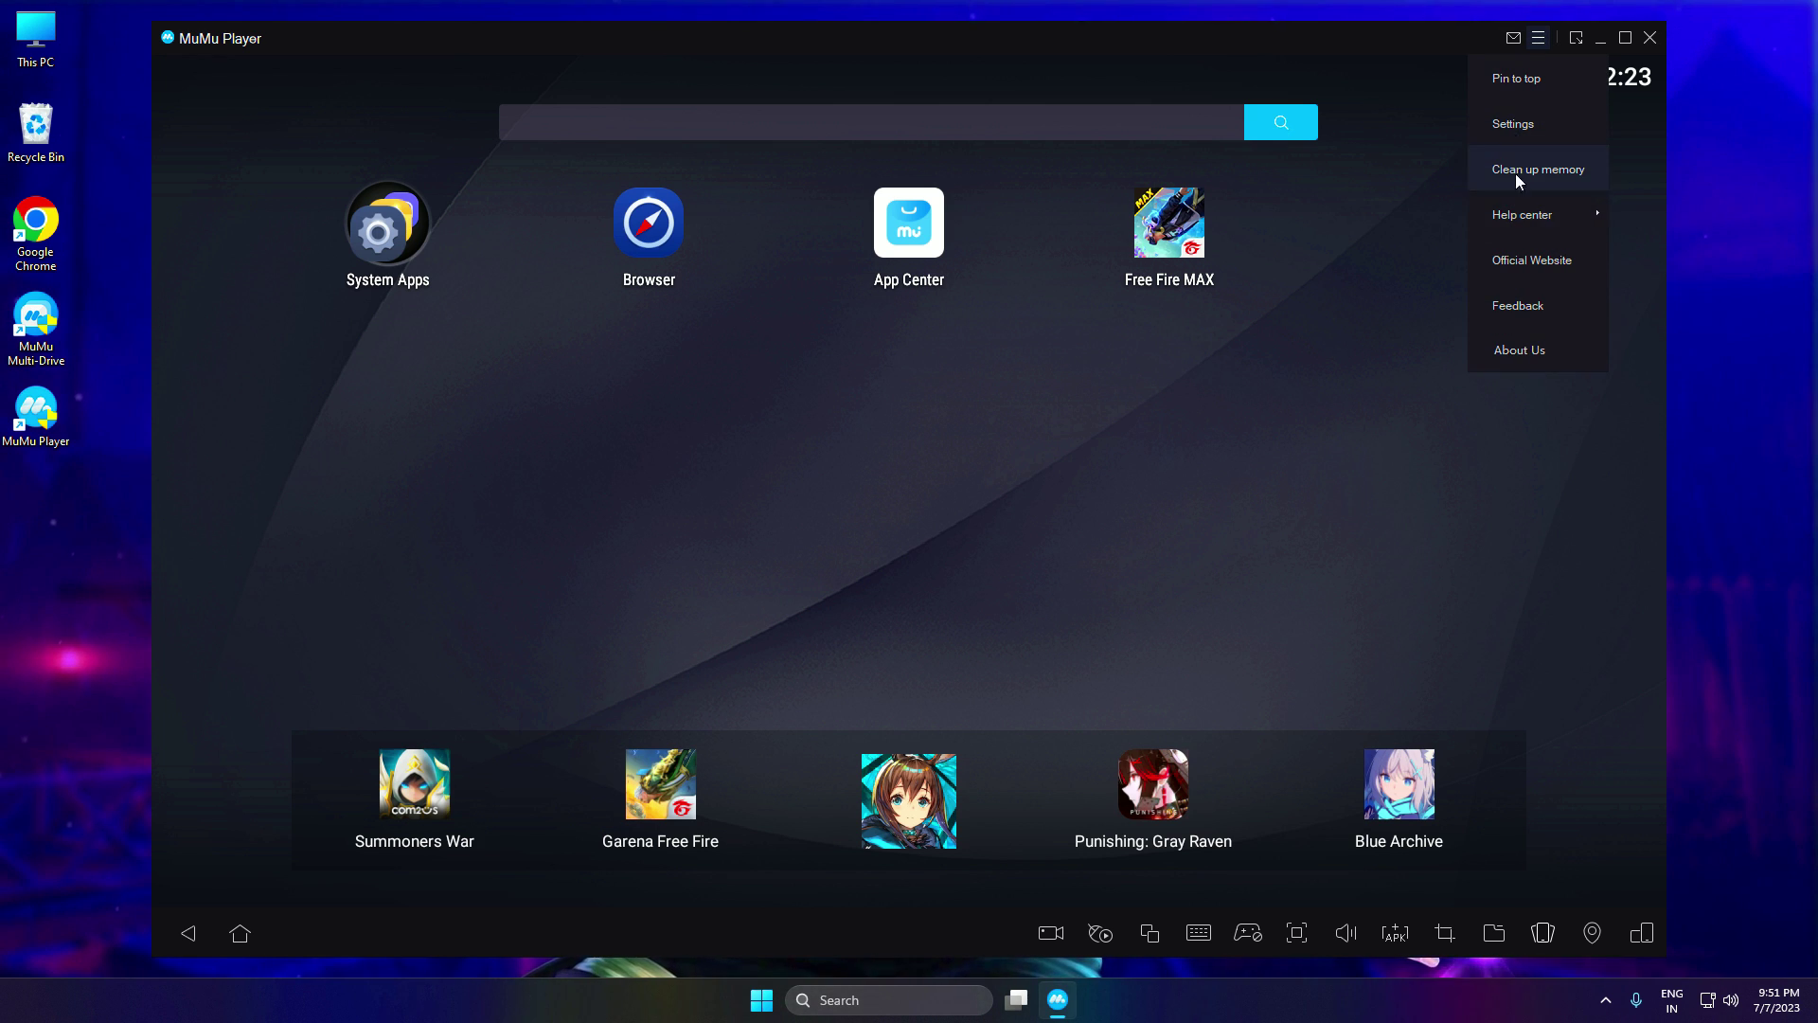
left_click(1520, 122)
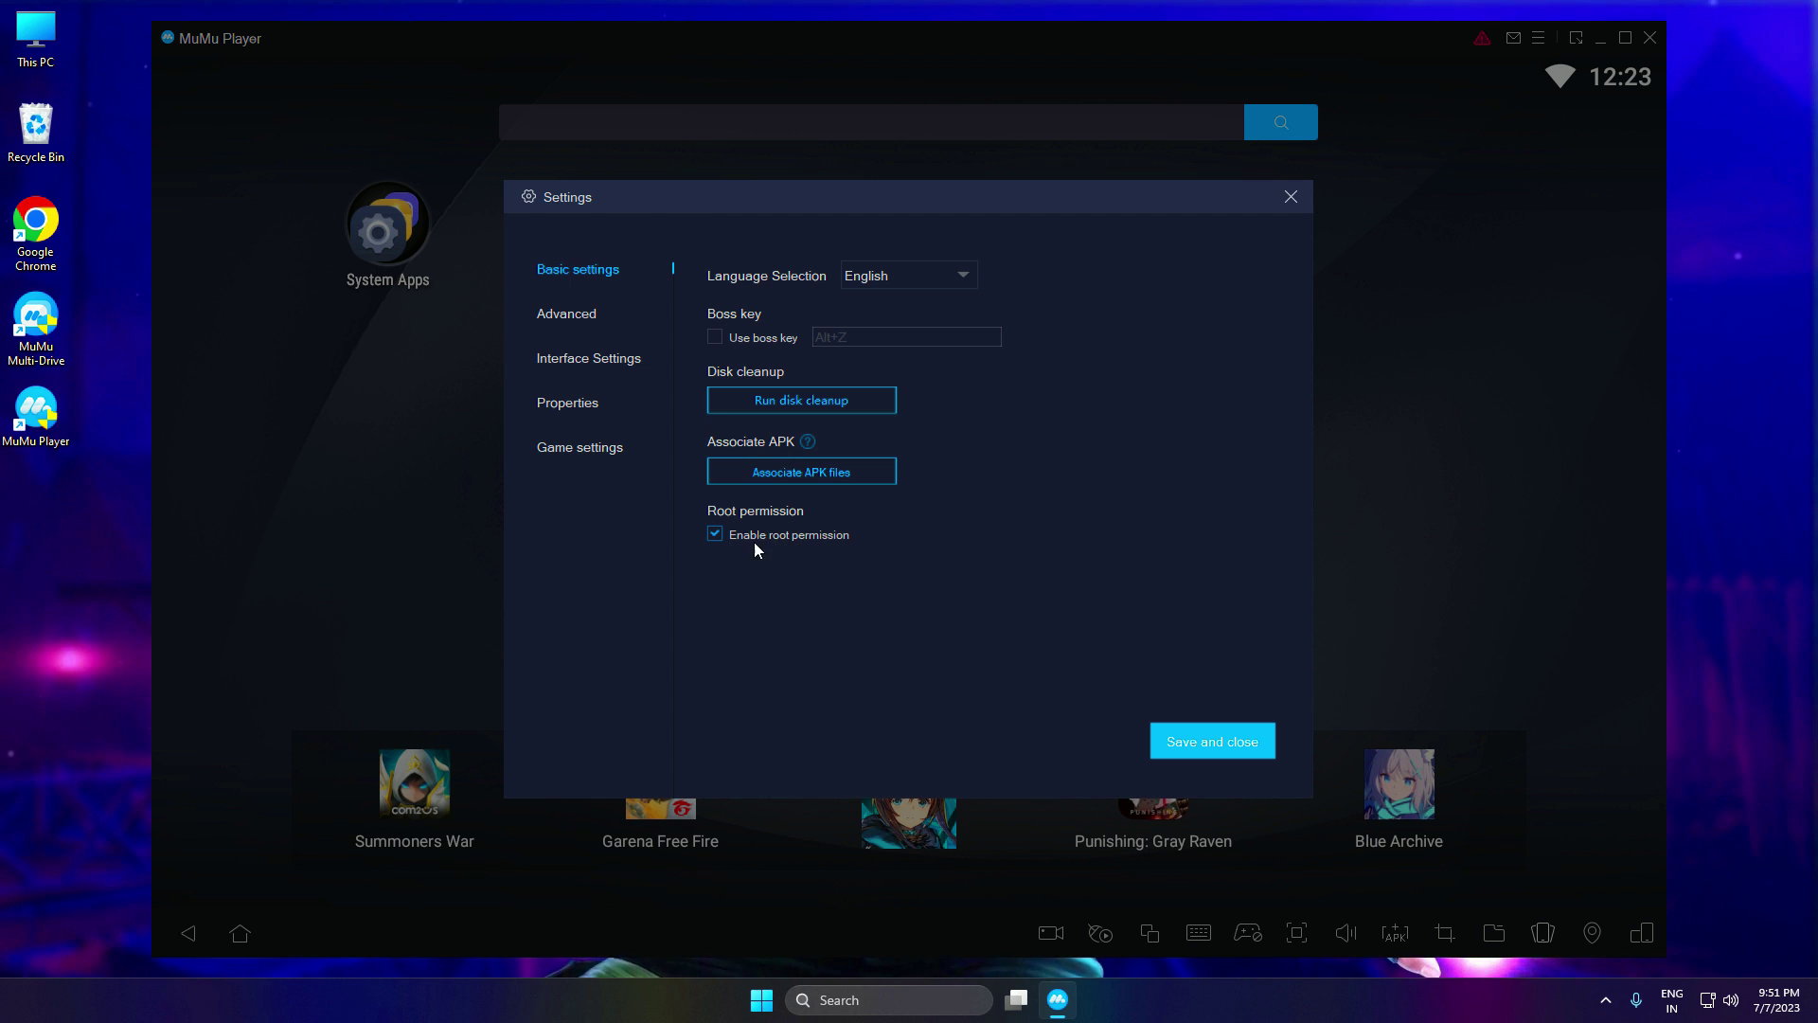
left_click(937, 286)
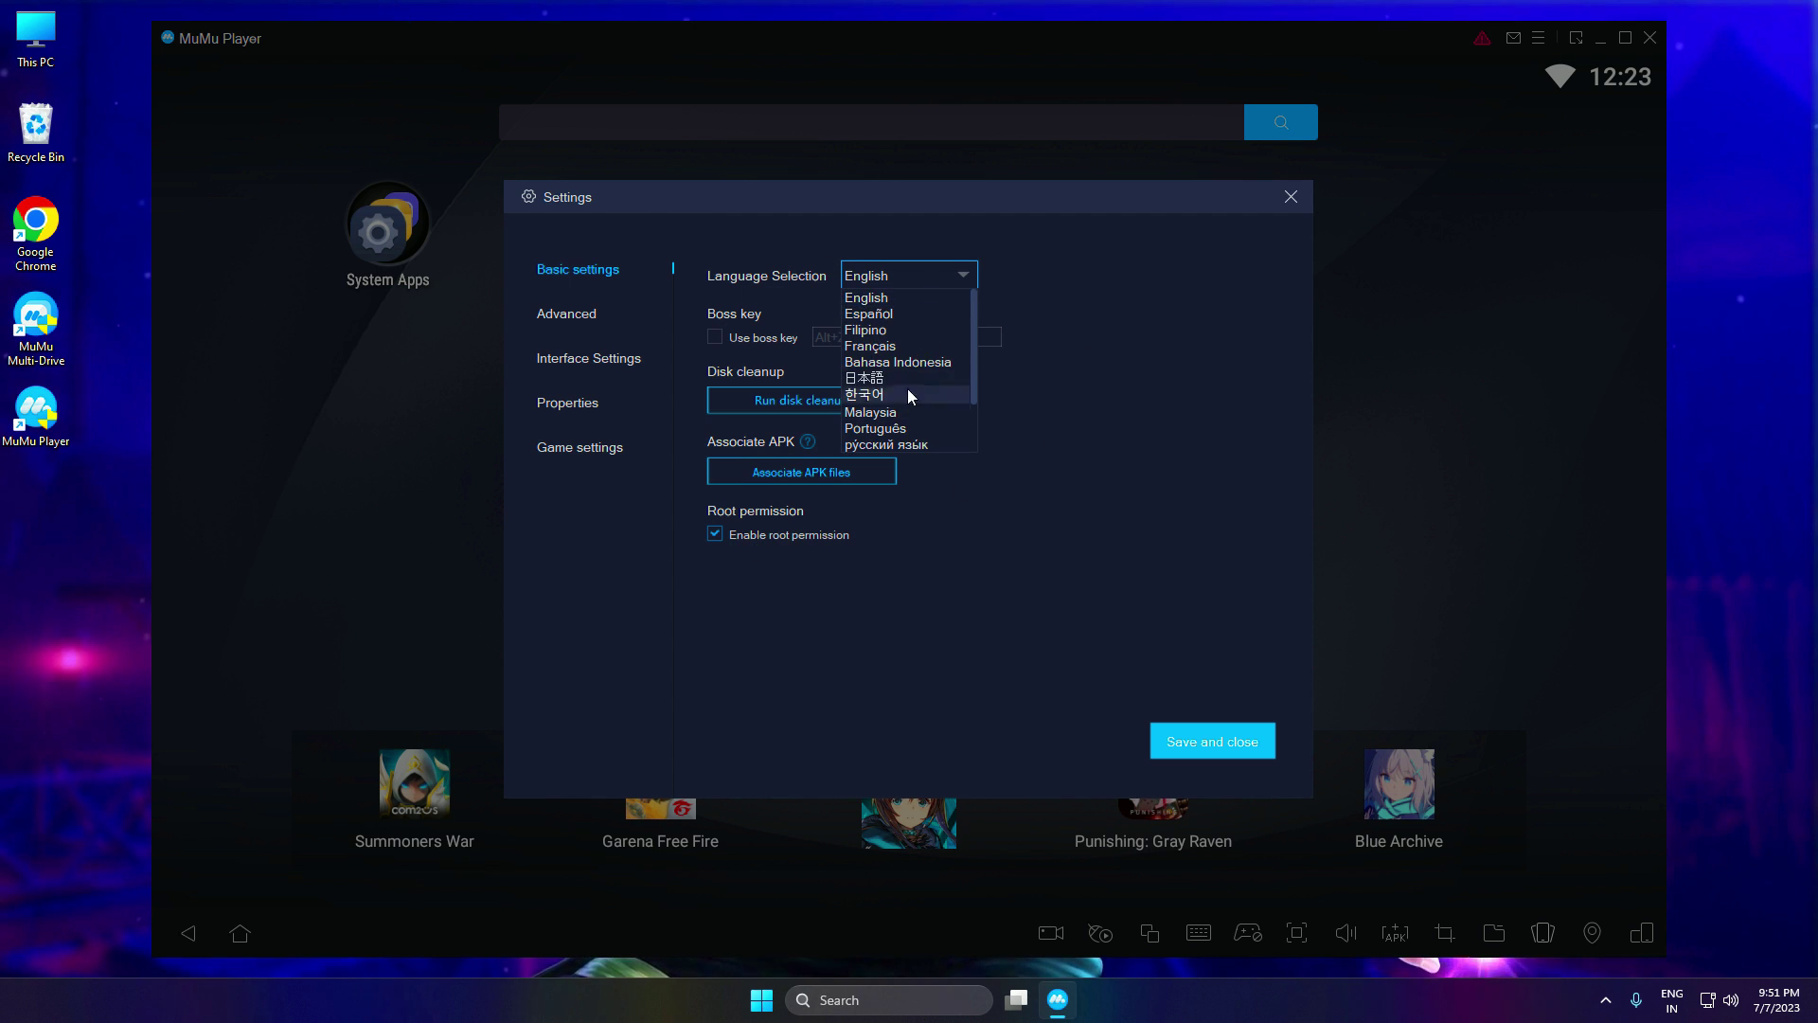
left_click(883, 299)
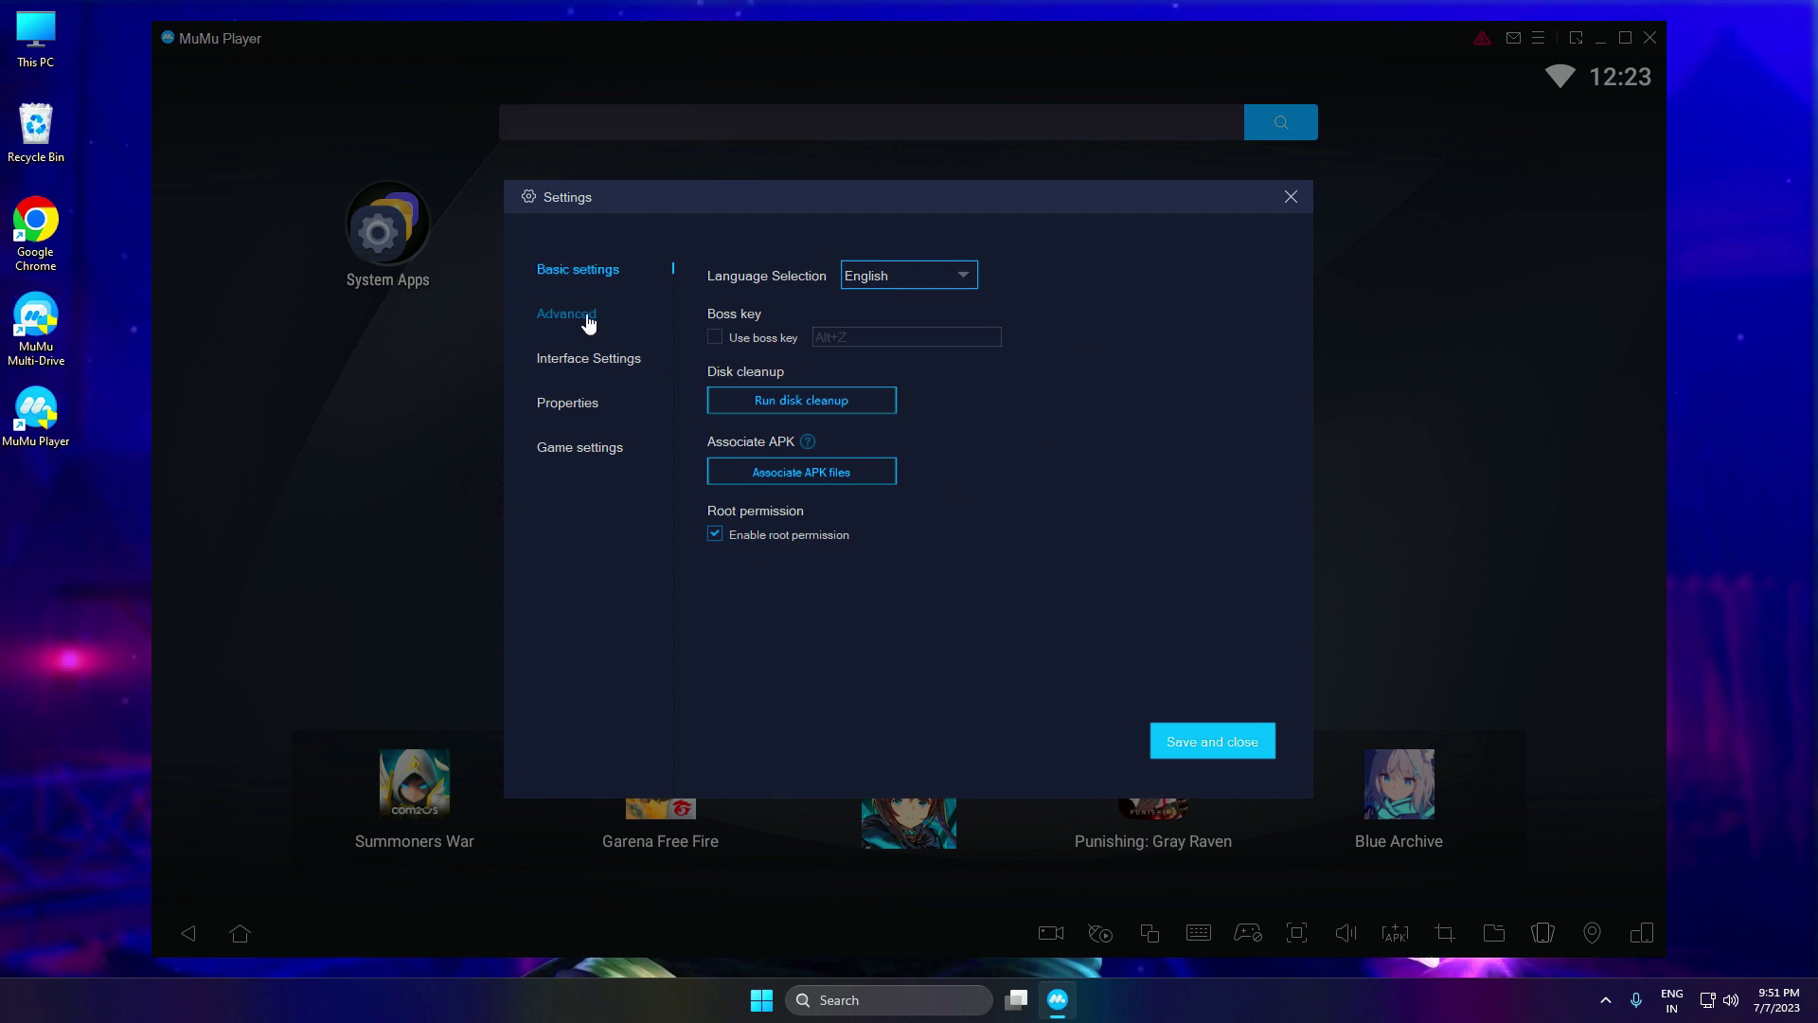
In the advanced settings, choose Speed + (DirectX) as the graphics rendering mode and Custom as the performance level.
left_click(557, 321)
left_click(795, 305)
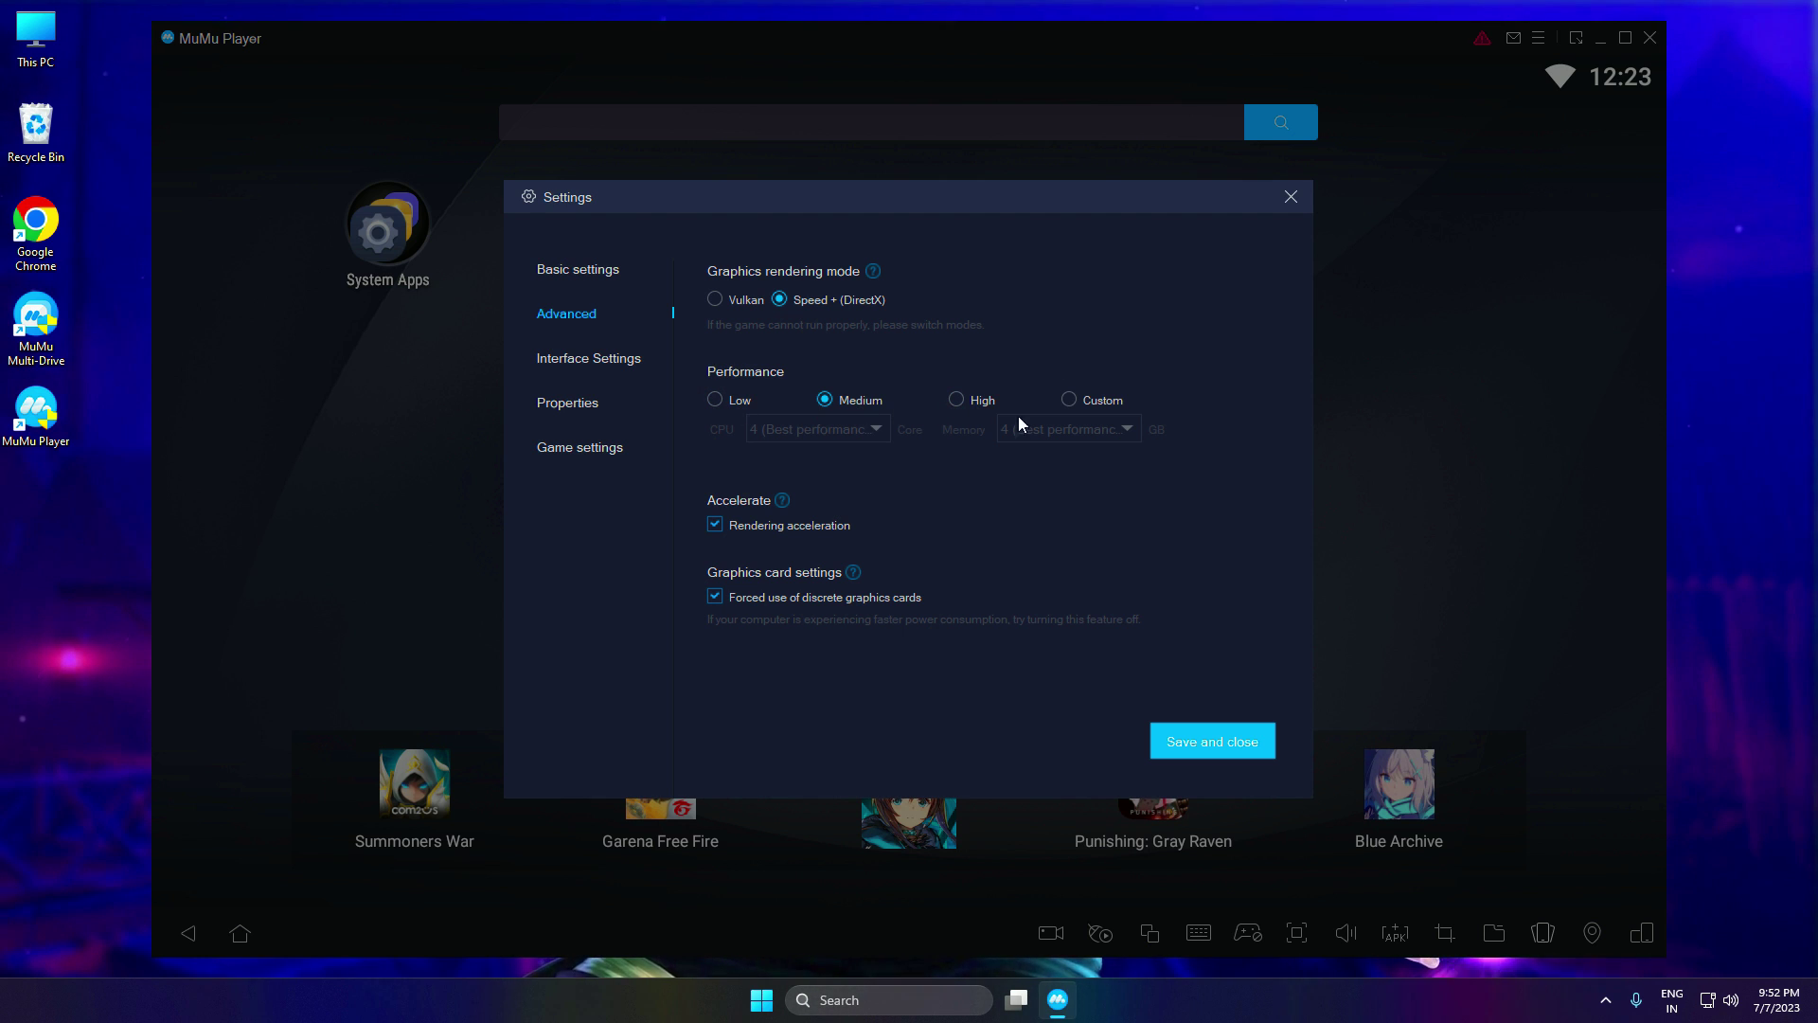
left_click(1087, 399)
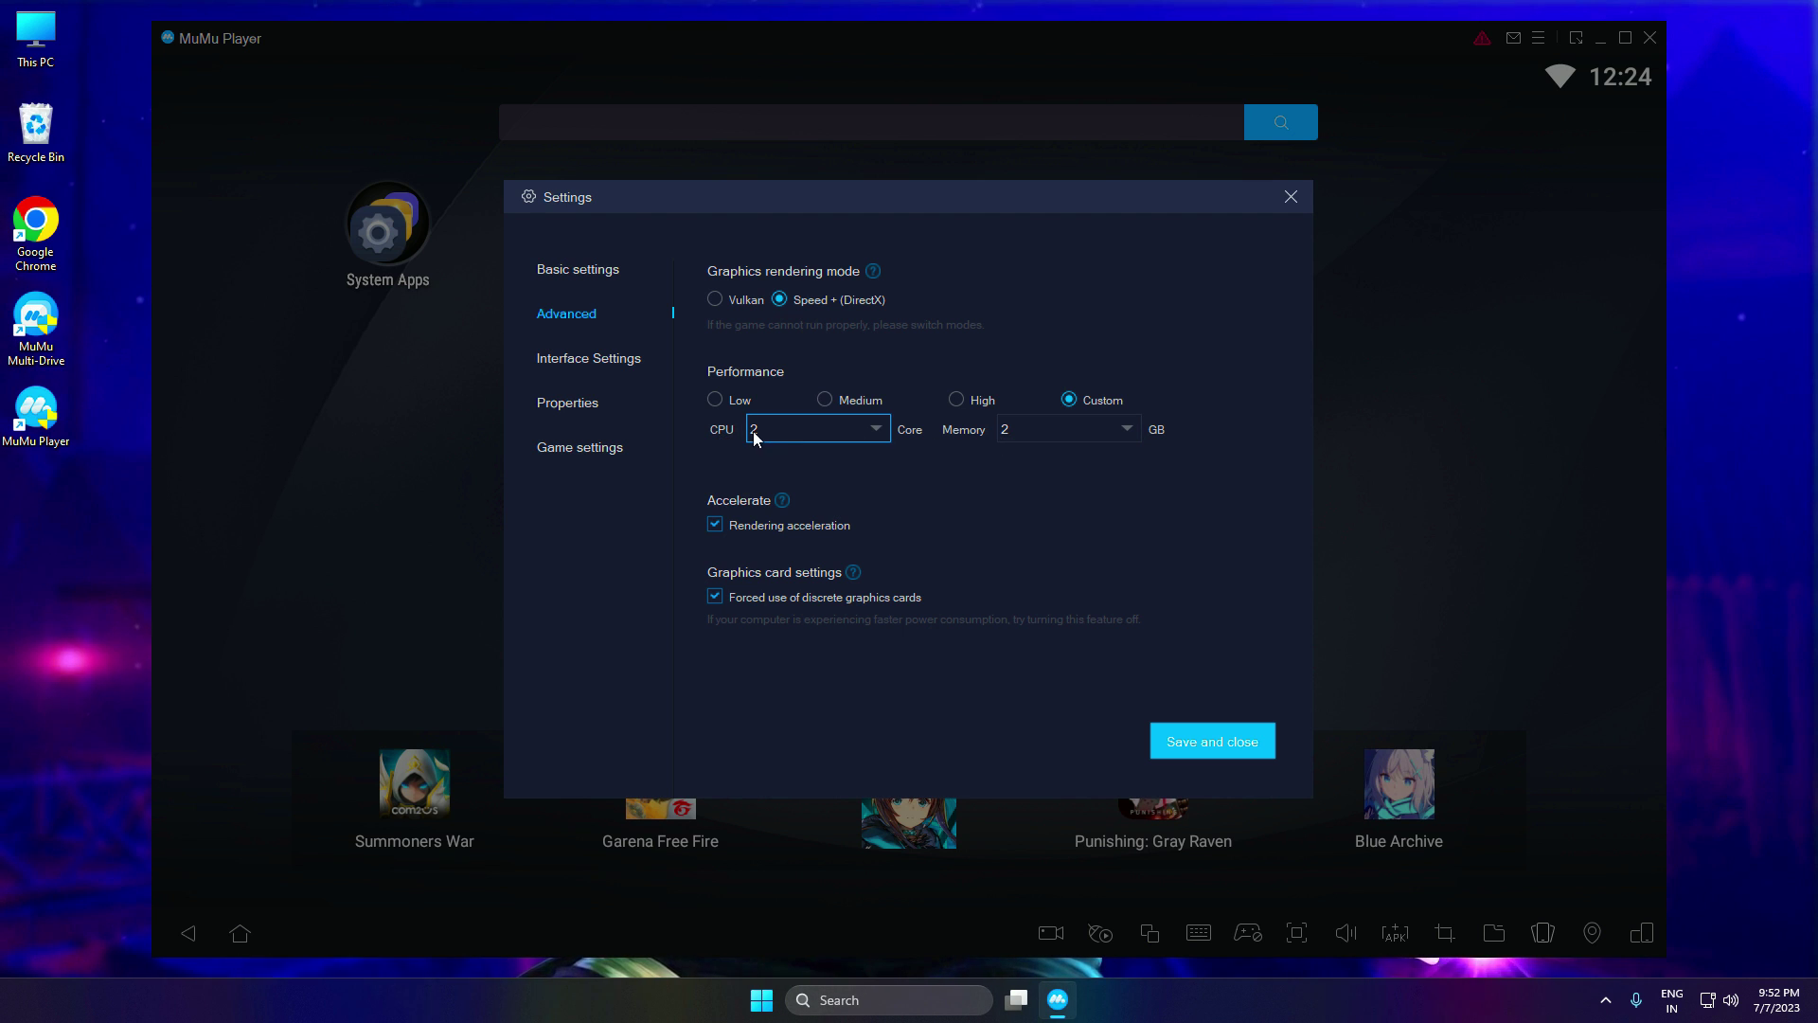
Open Task Manager's performance view to check the PC's processor resources for the emulator's CPU setting.
left_click(804, 430)
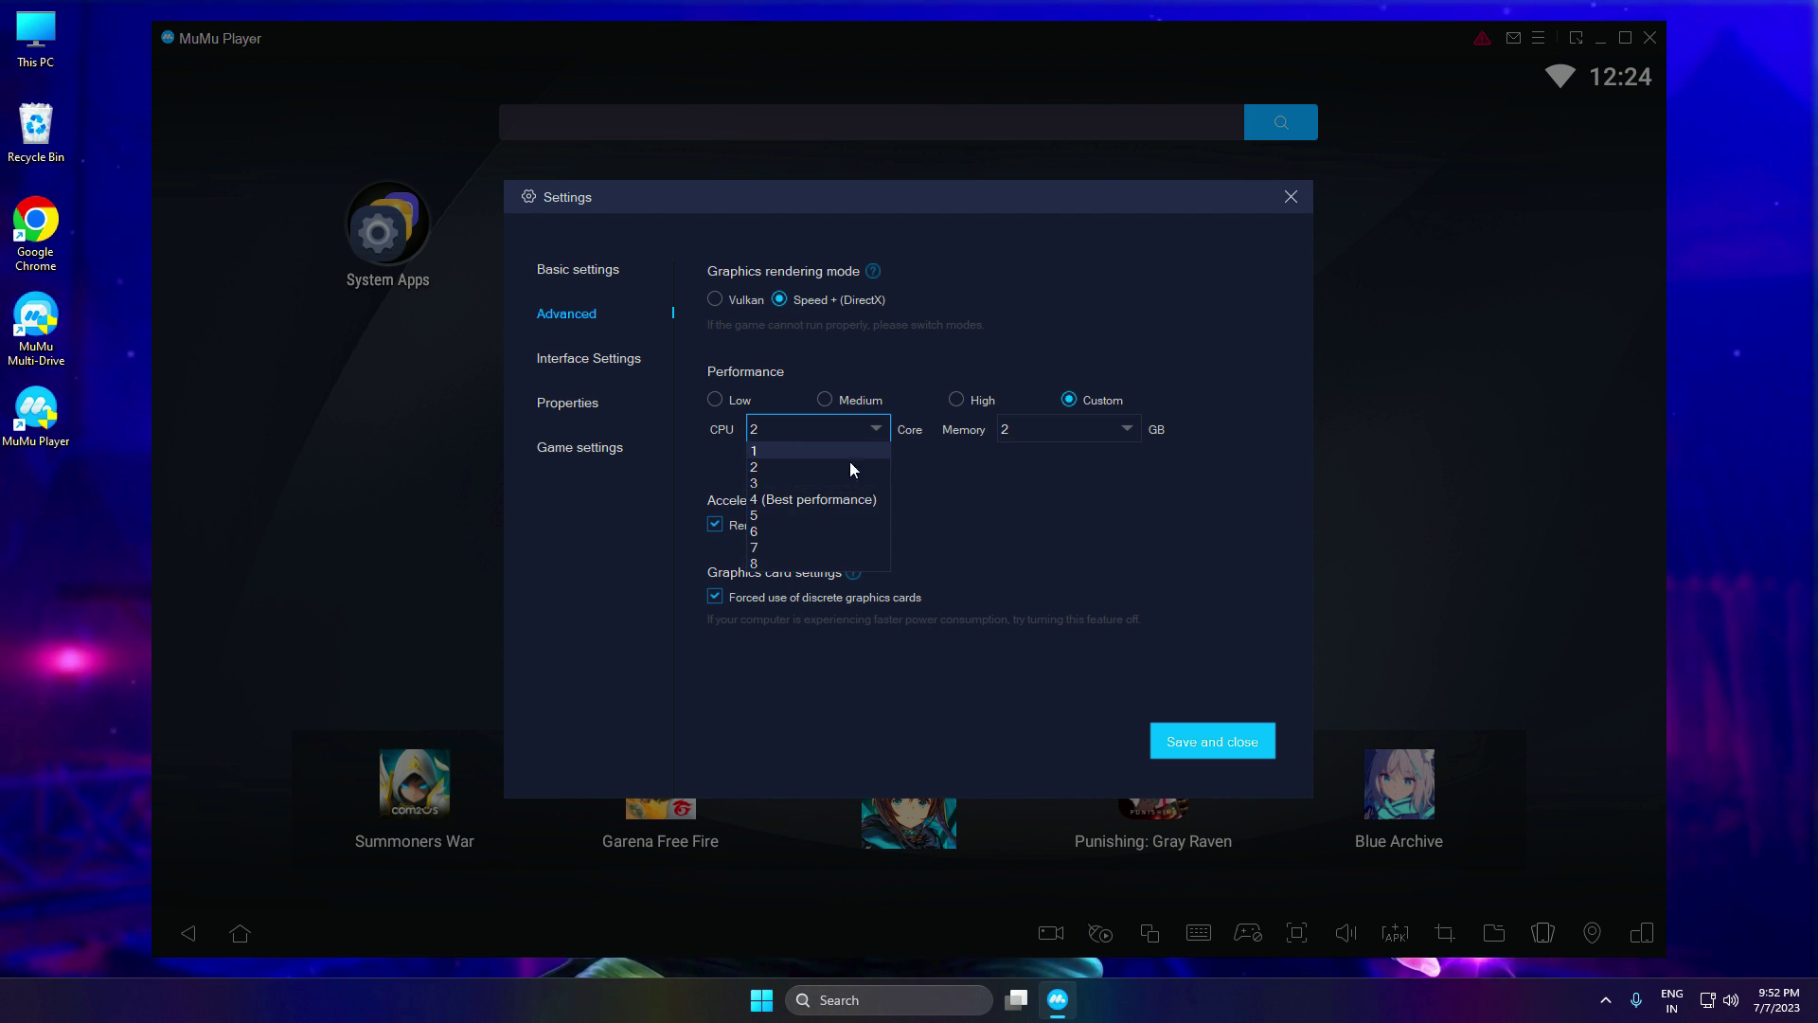
right_click(1292, 1002)
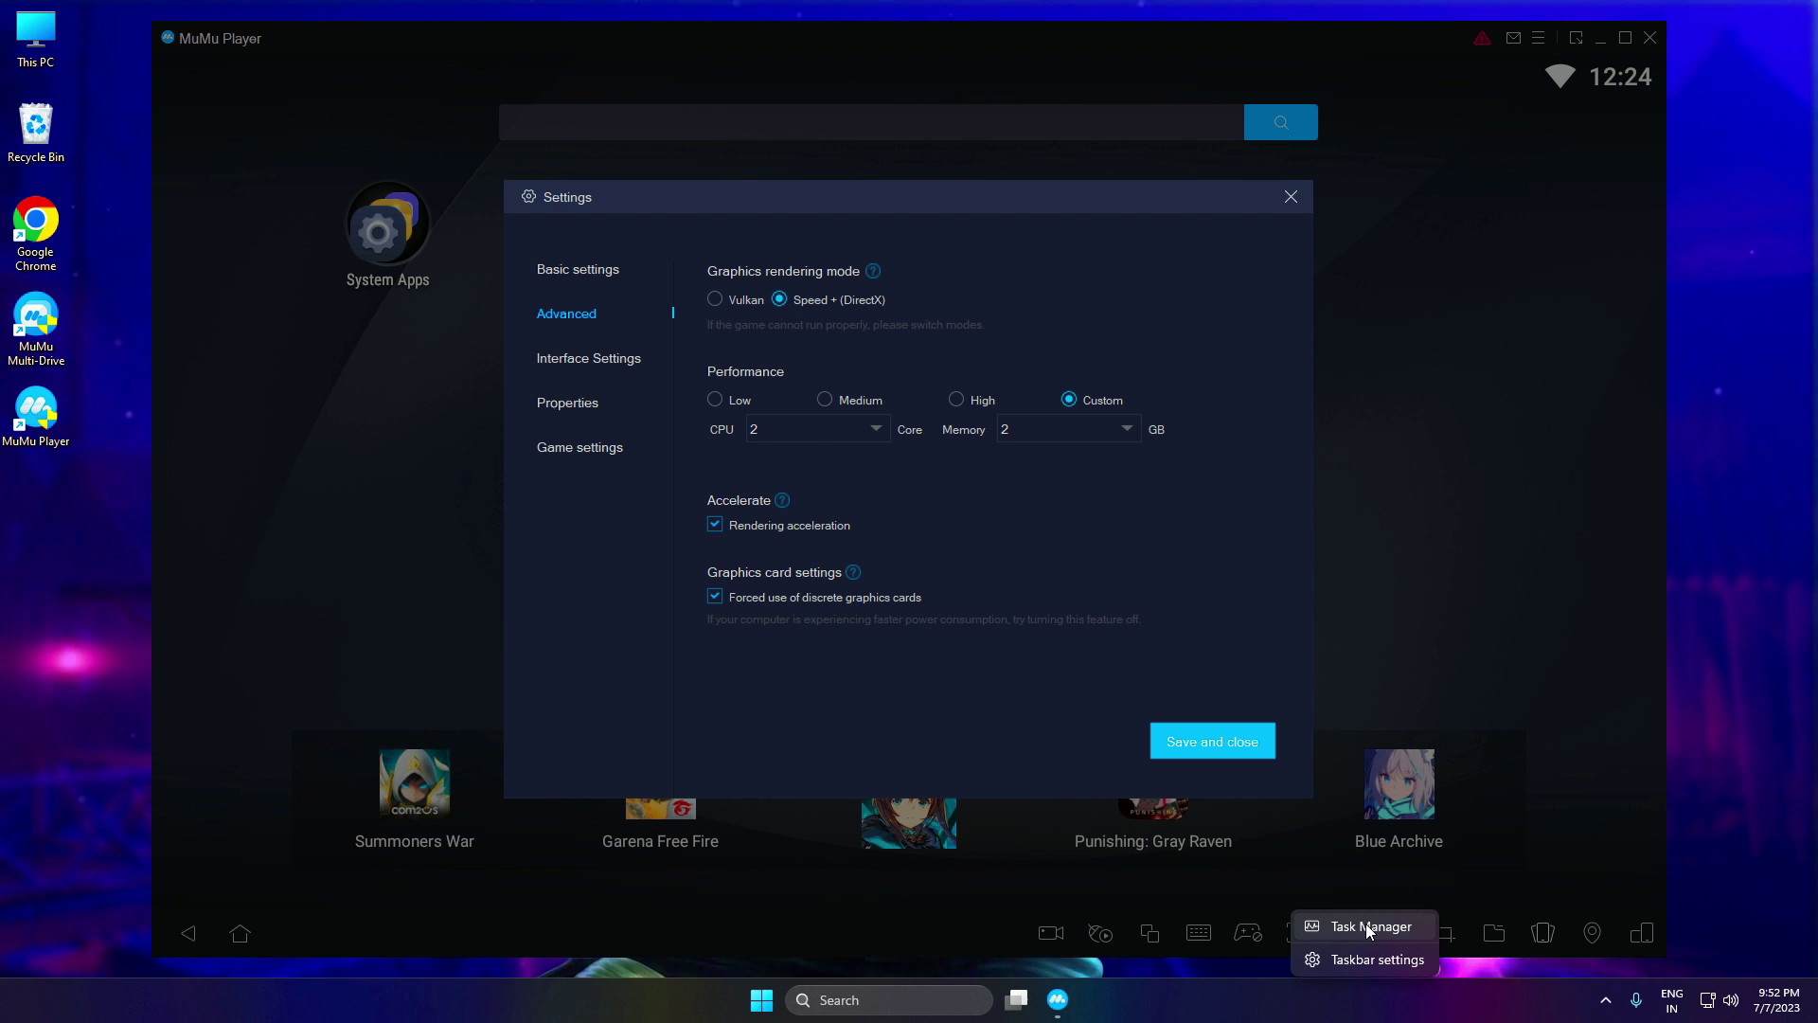
left_click(1367, 925)
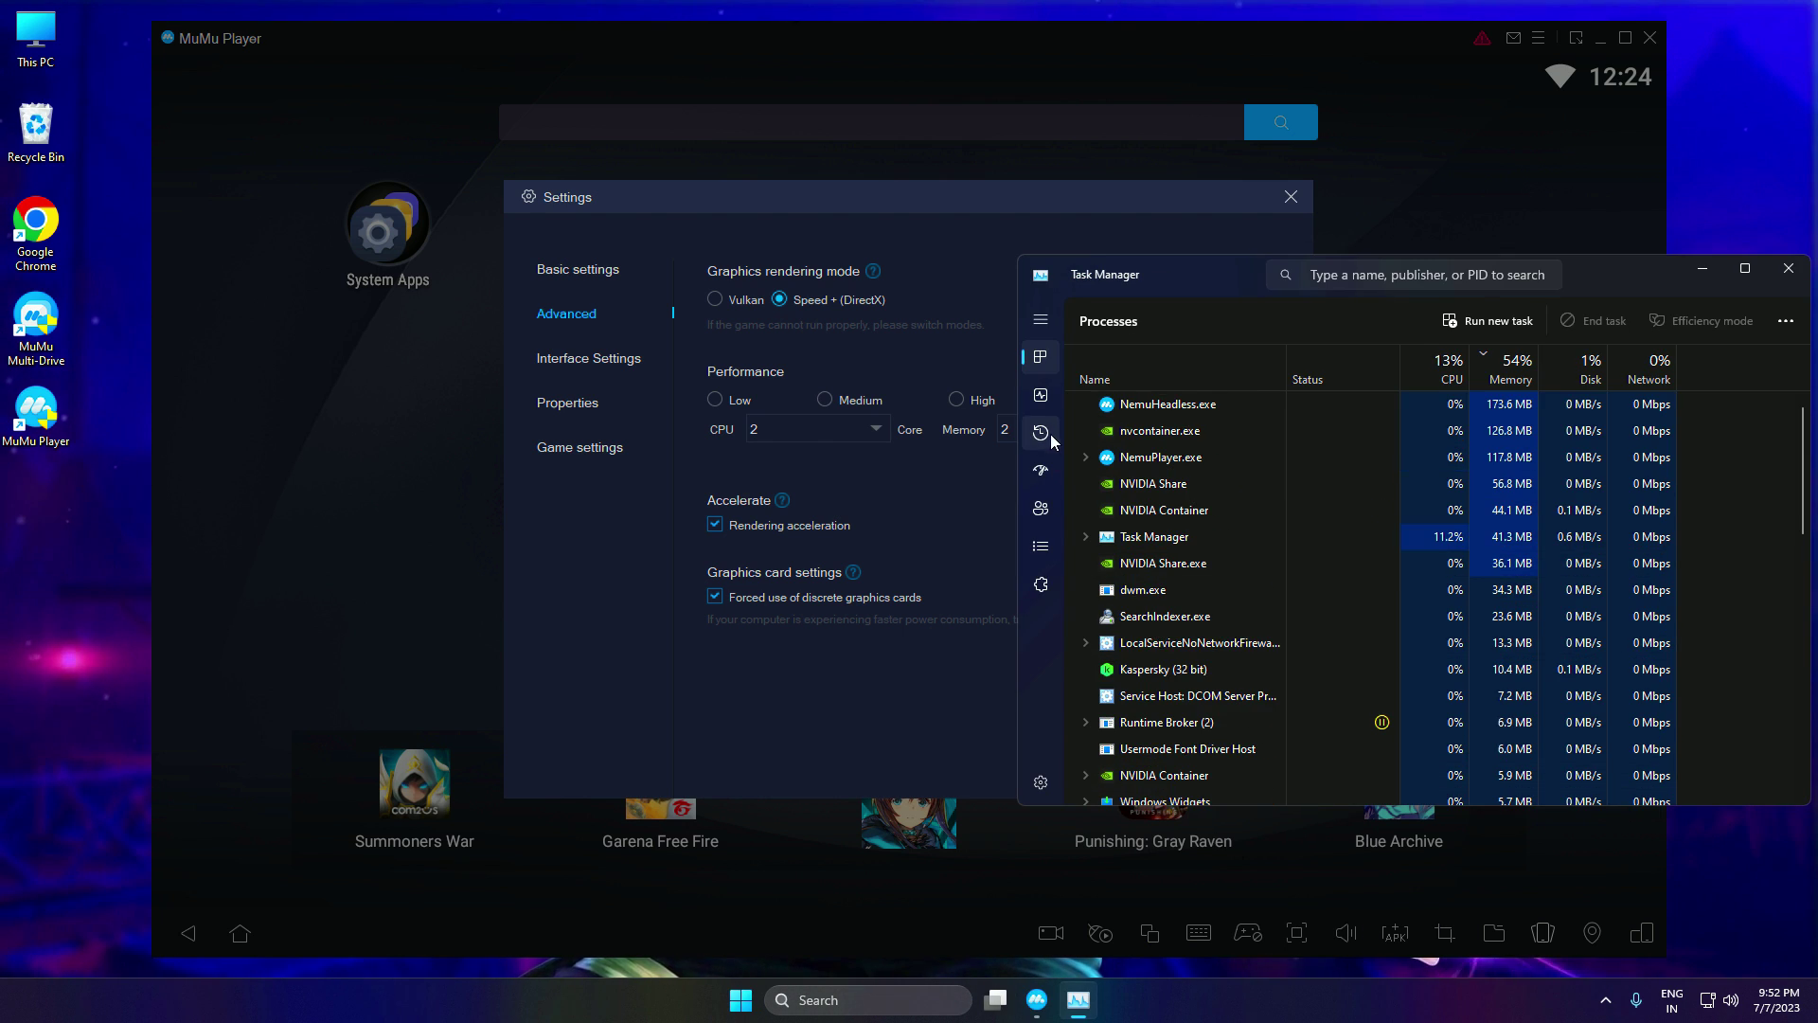
left_click(1041, 395)
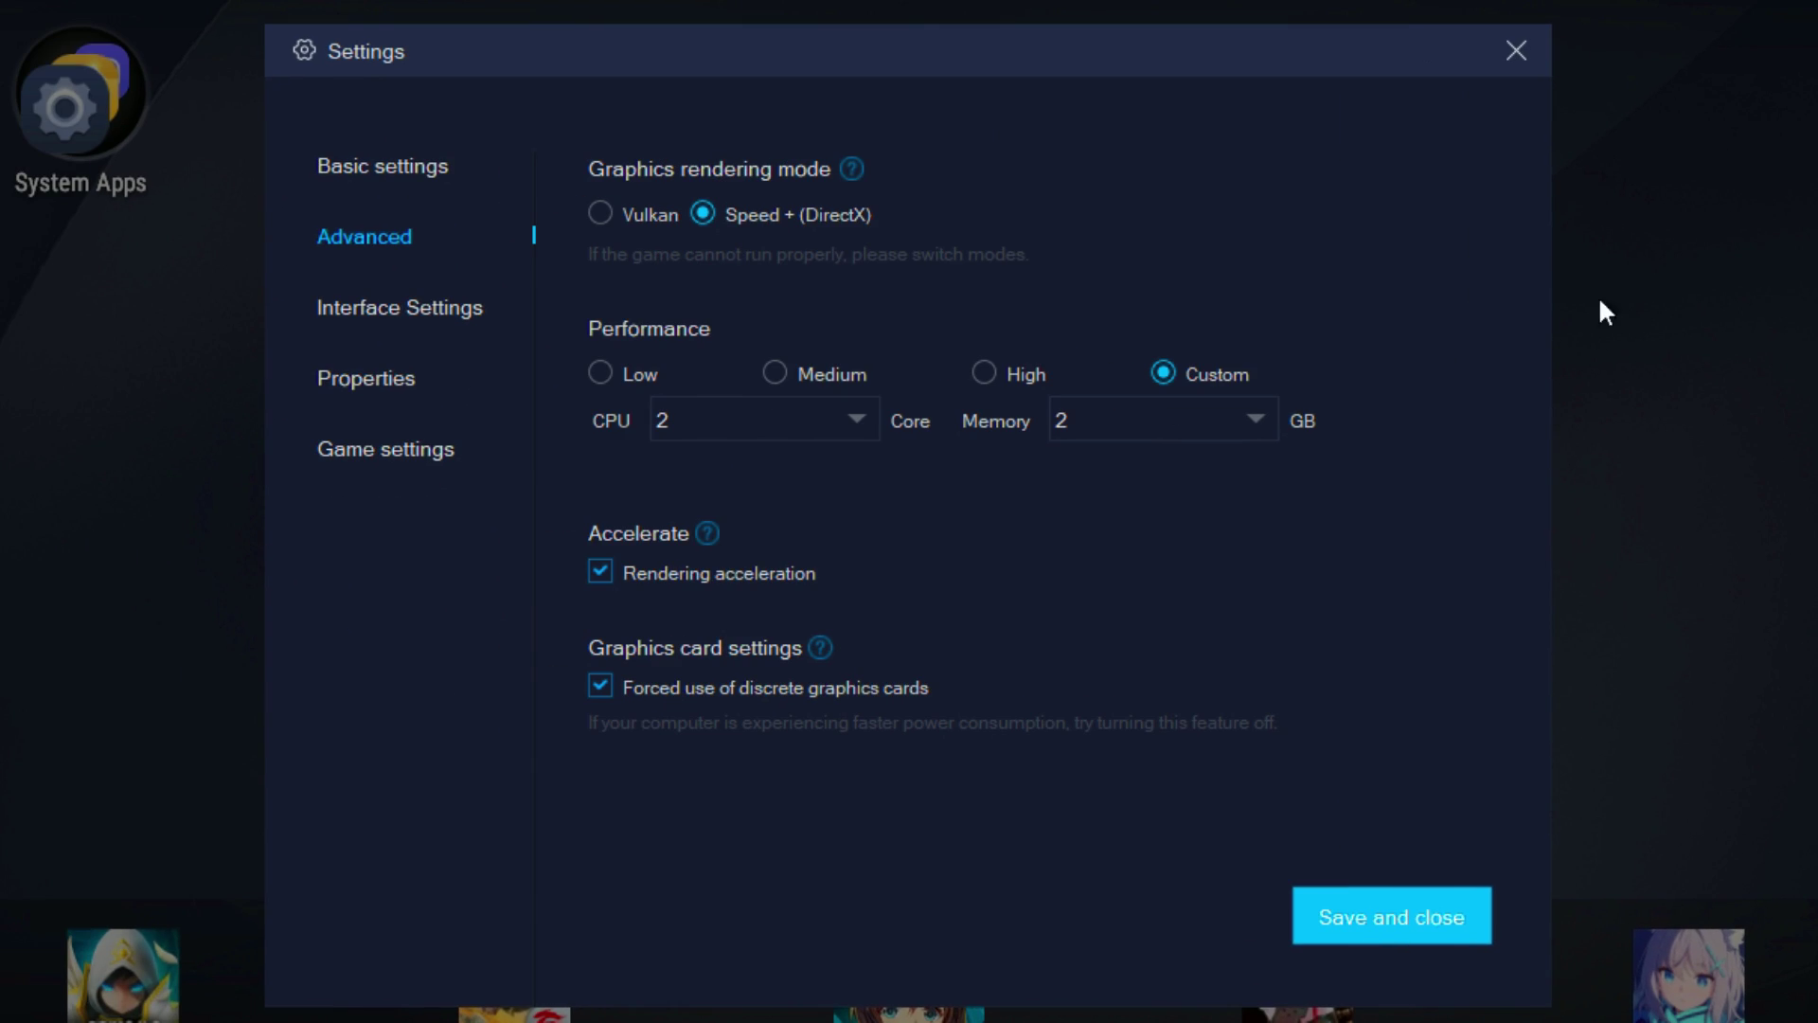
Set the emulator's custom performance to 4 (Best performance) CPU cores and 4 (Best performance) GB of memory.
left_click(663, 431)
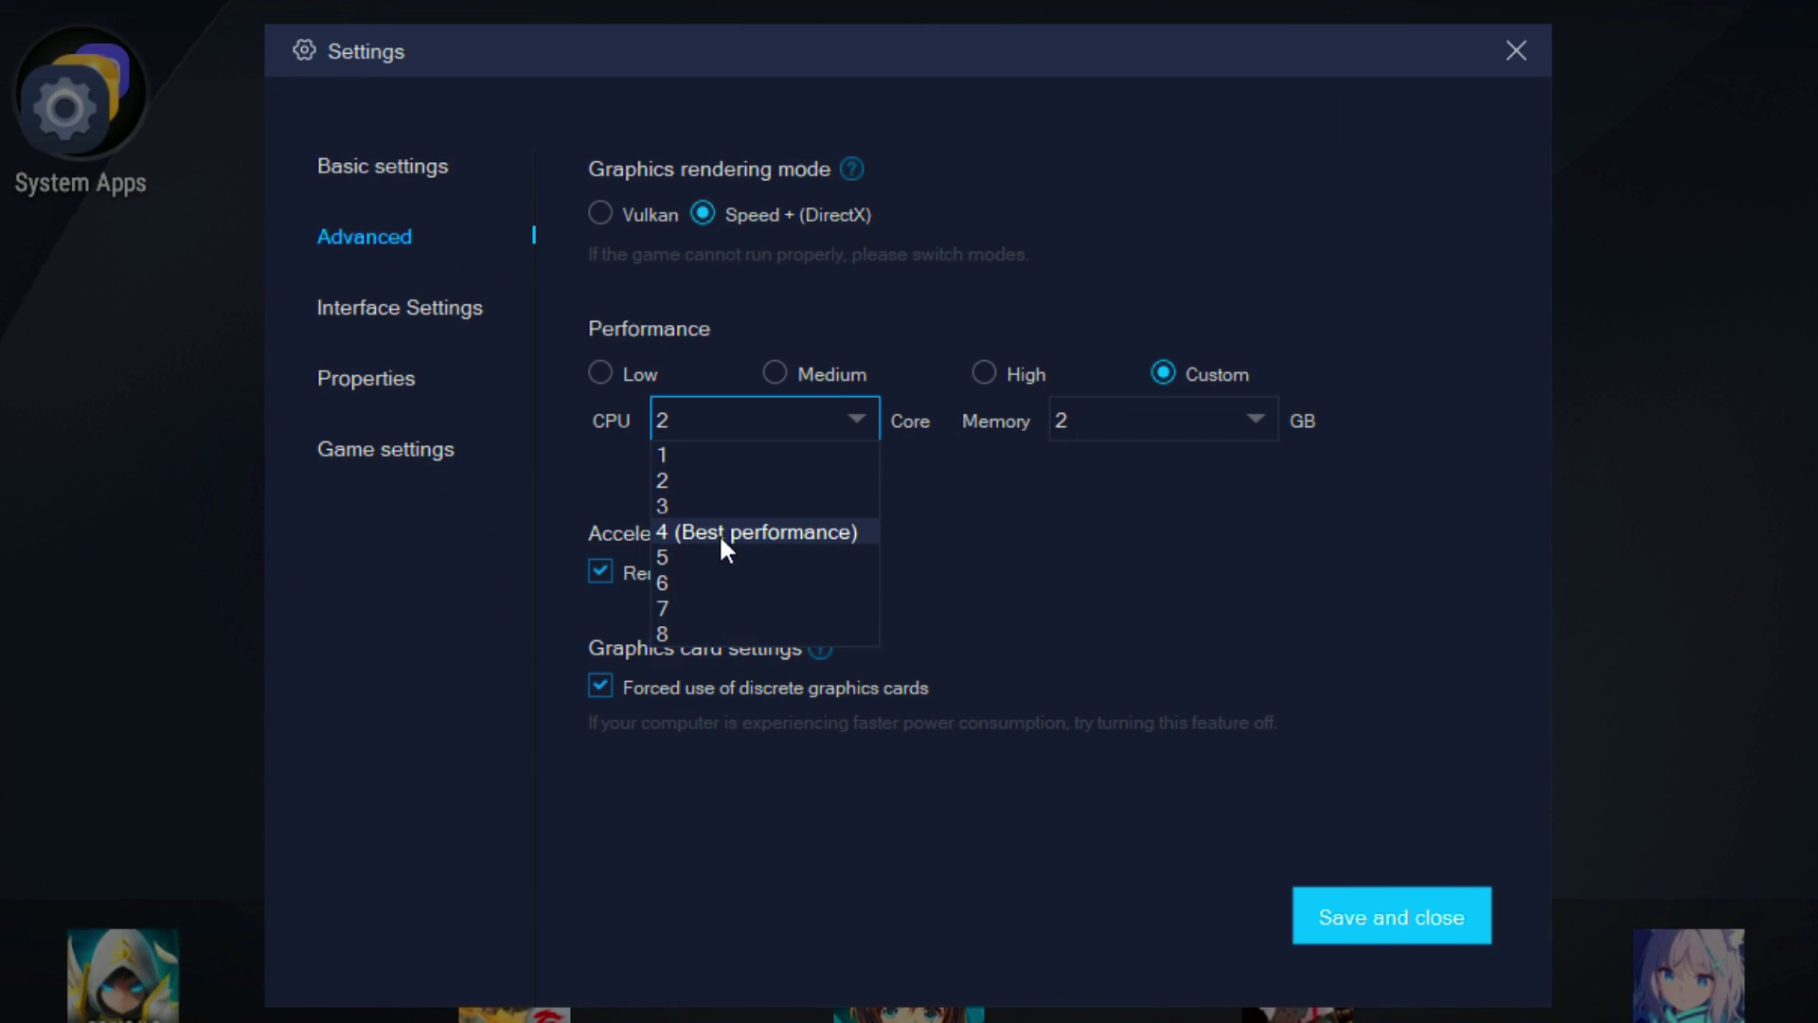
left_click(779, 533)
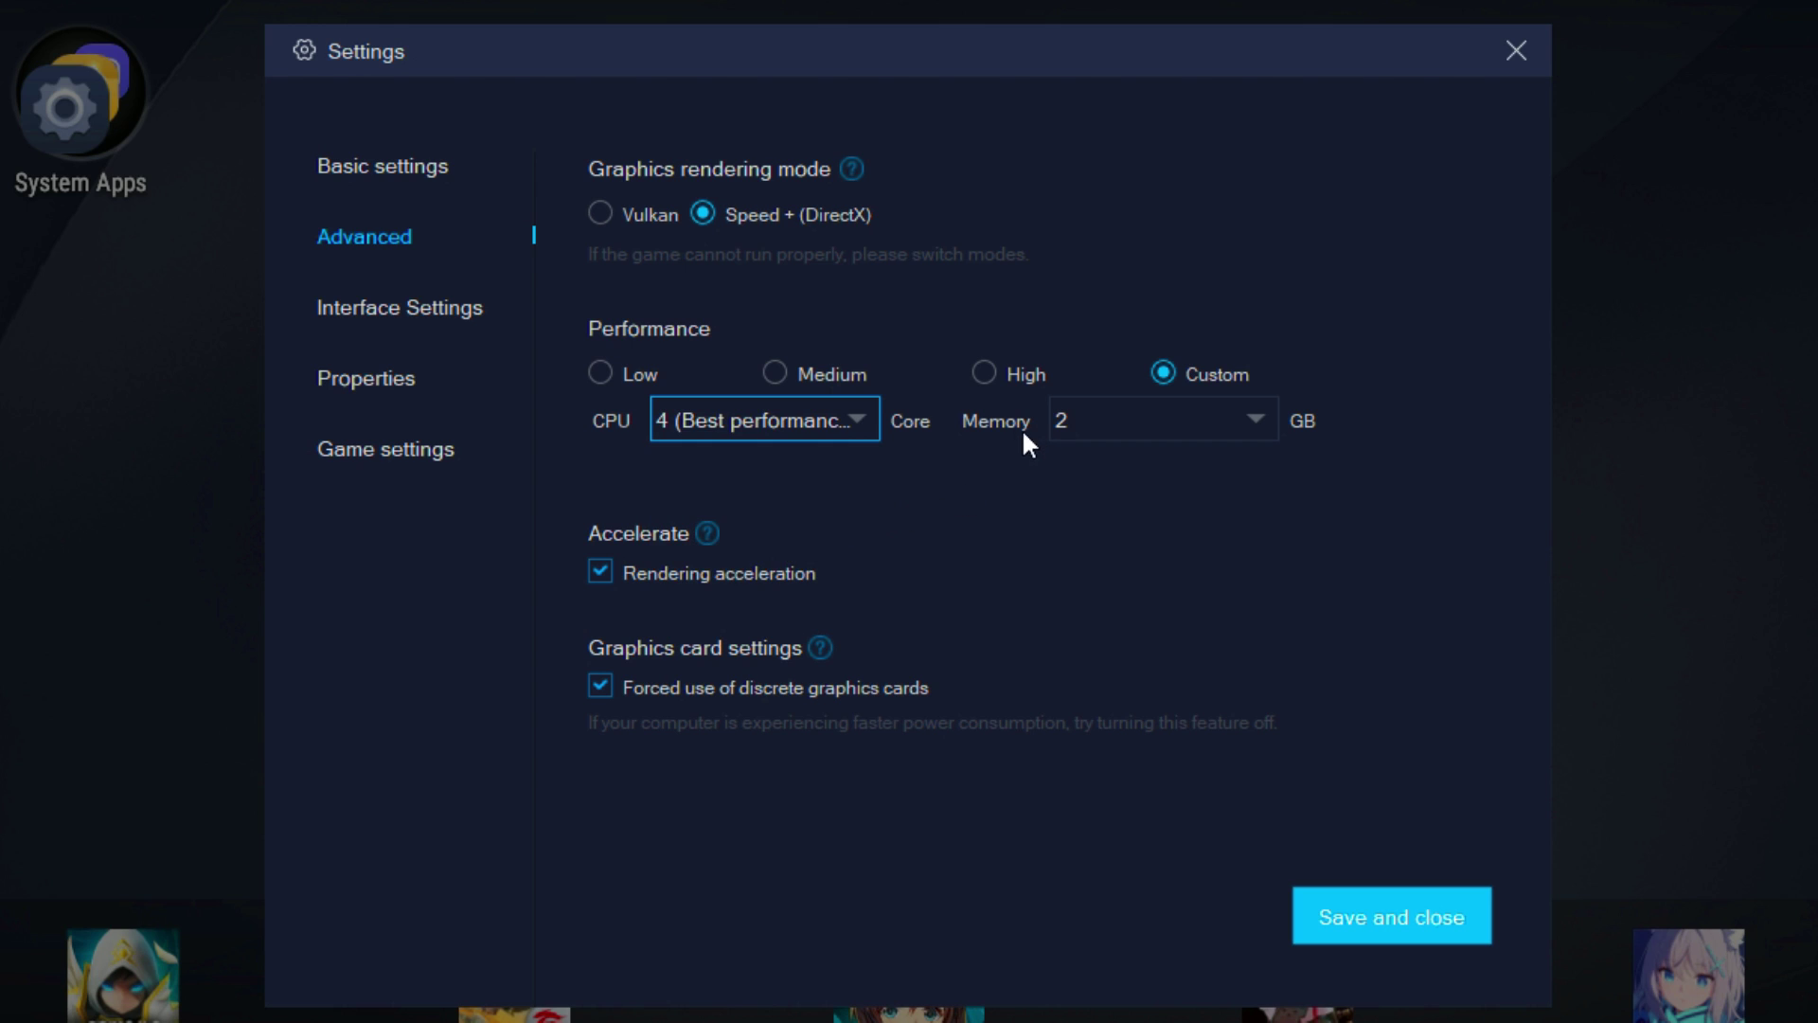
left_click(1096, 433)
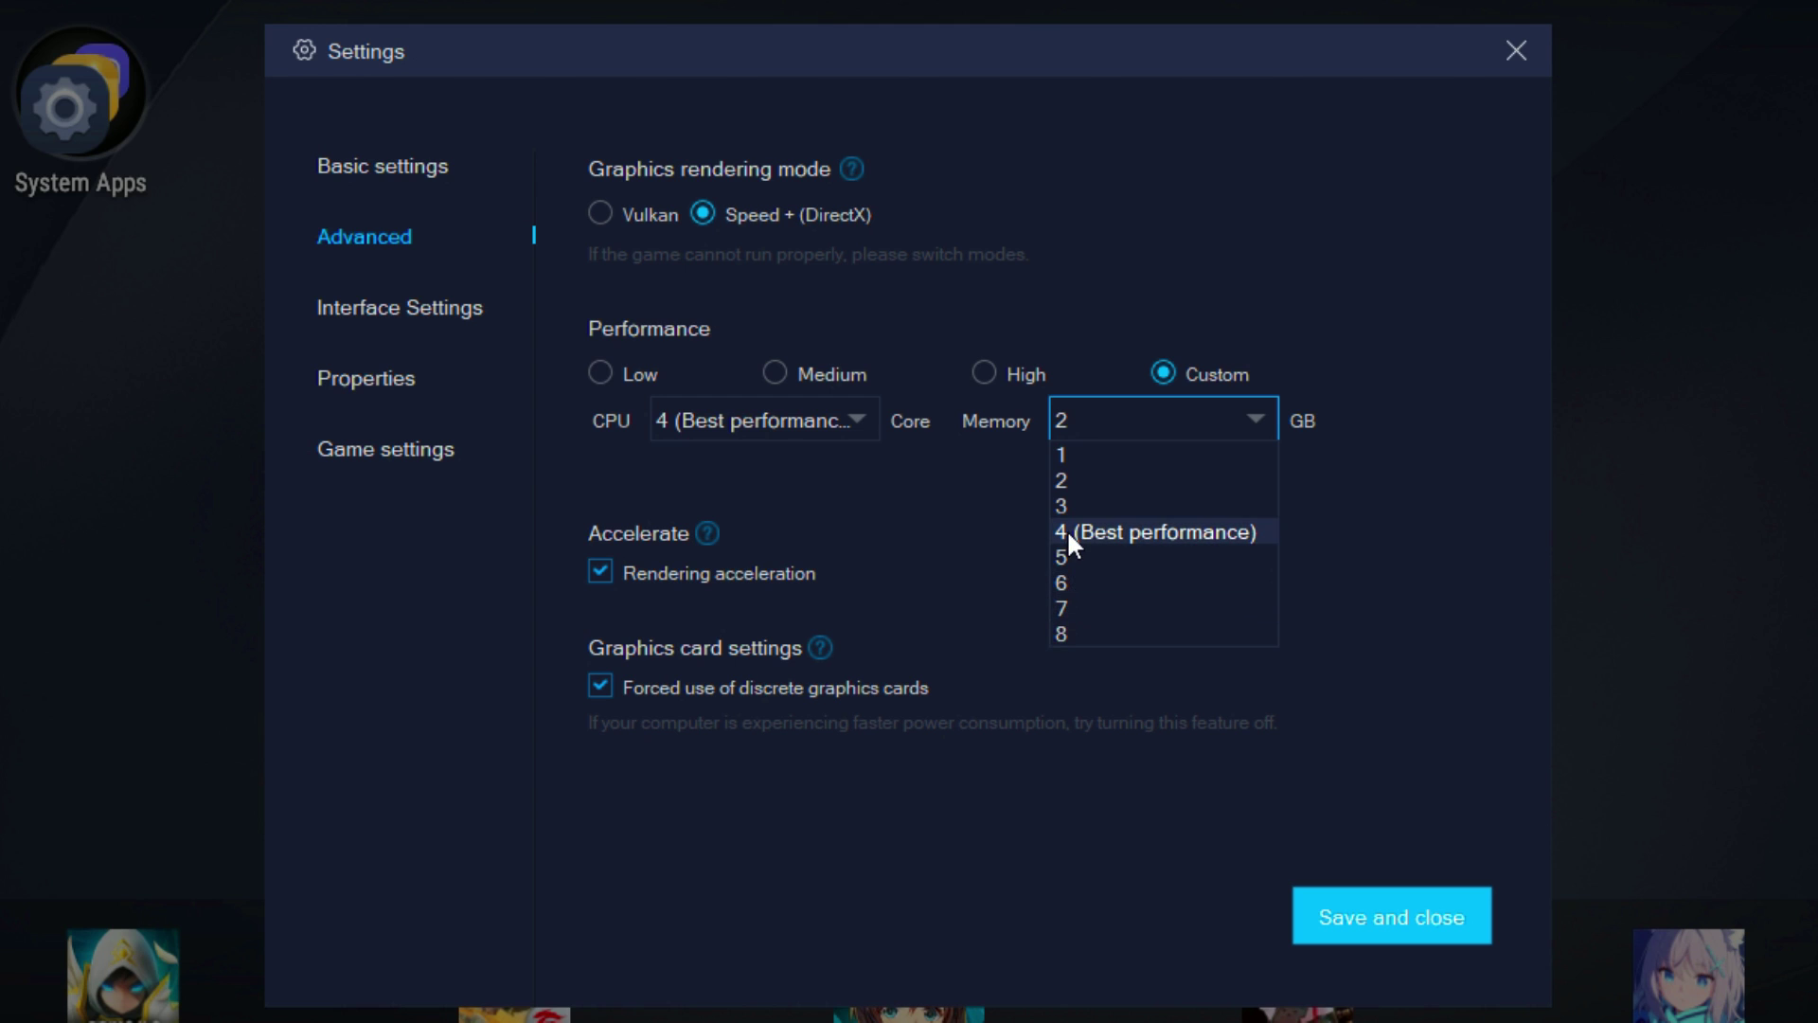
left_click(1145, 535)
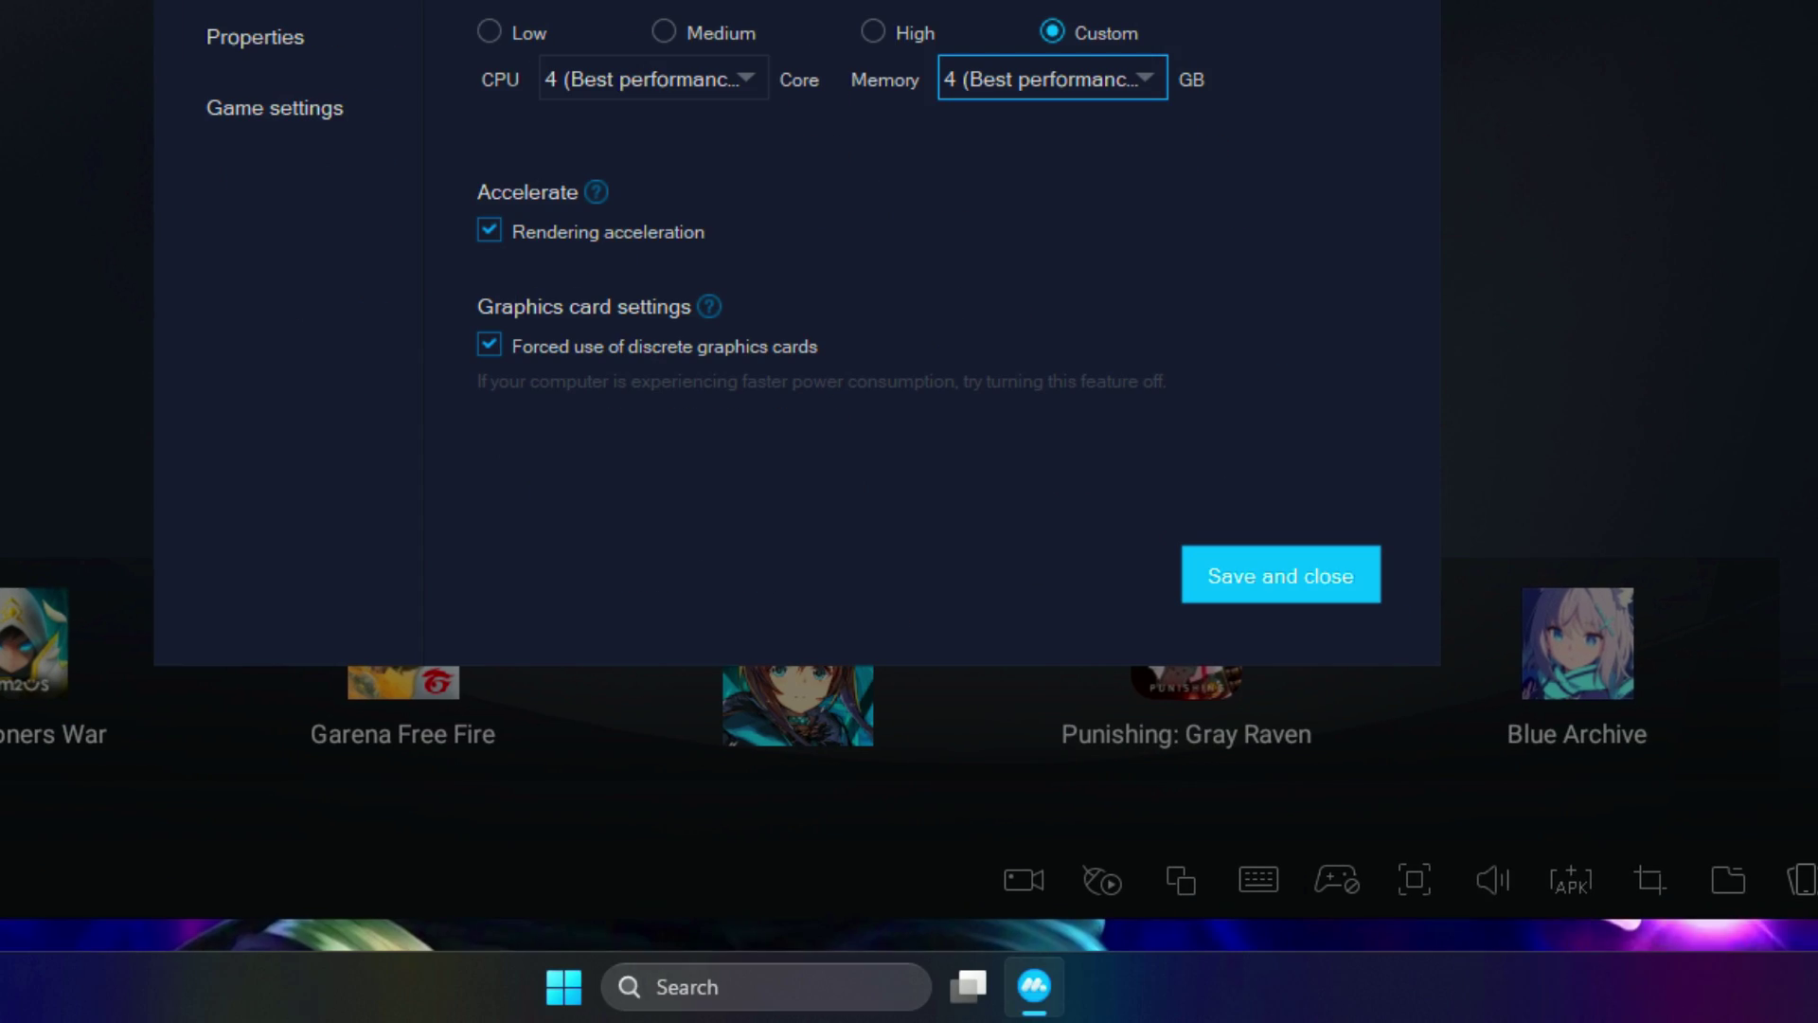
Check the PC's installed memory in Task Manager's performance view, and reselect 4 (Best performance) GB as the emulator's memory.
right_click(1373, 985)
left_click(1467, 869)
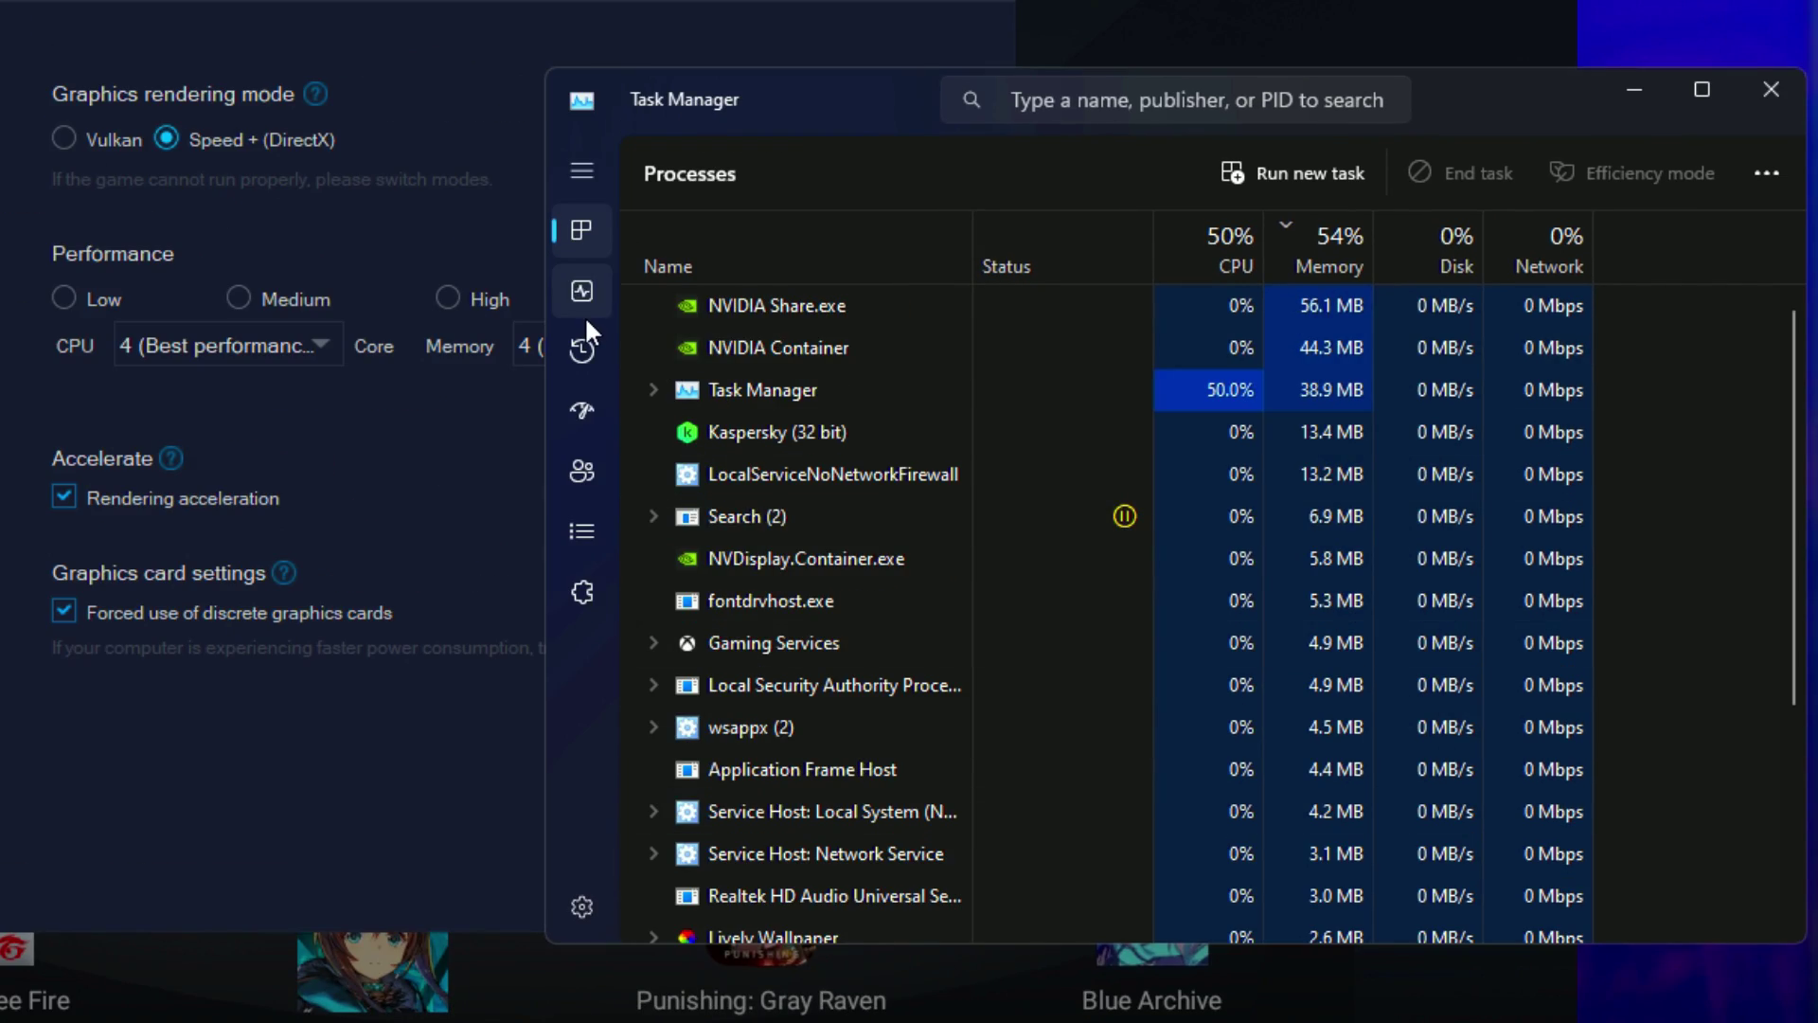
left_click(581, 291)
left_click(757, 347)
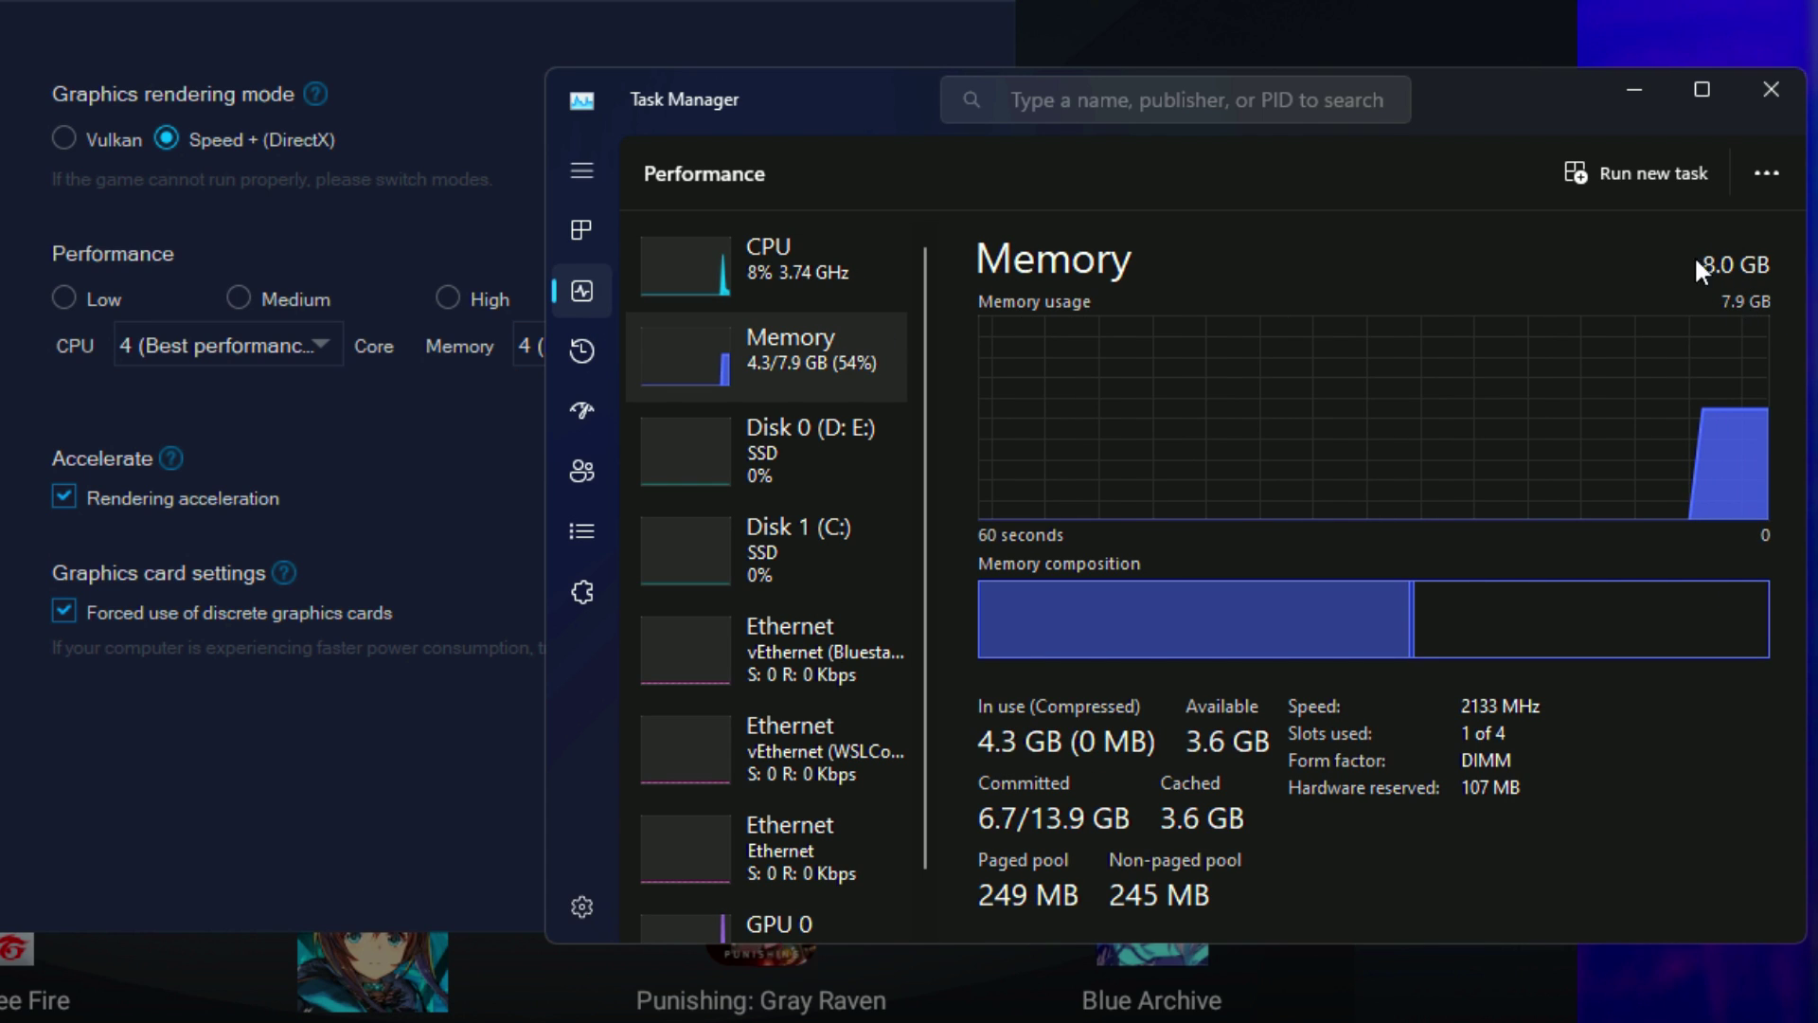
left_click(1771, 89)
left_click(1228, 427)
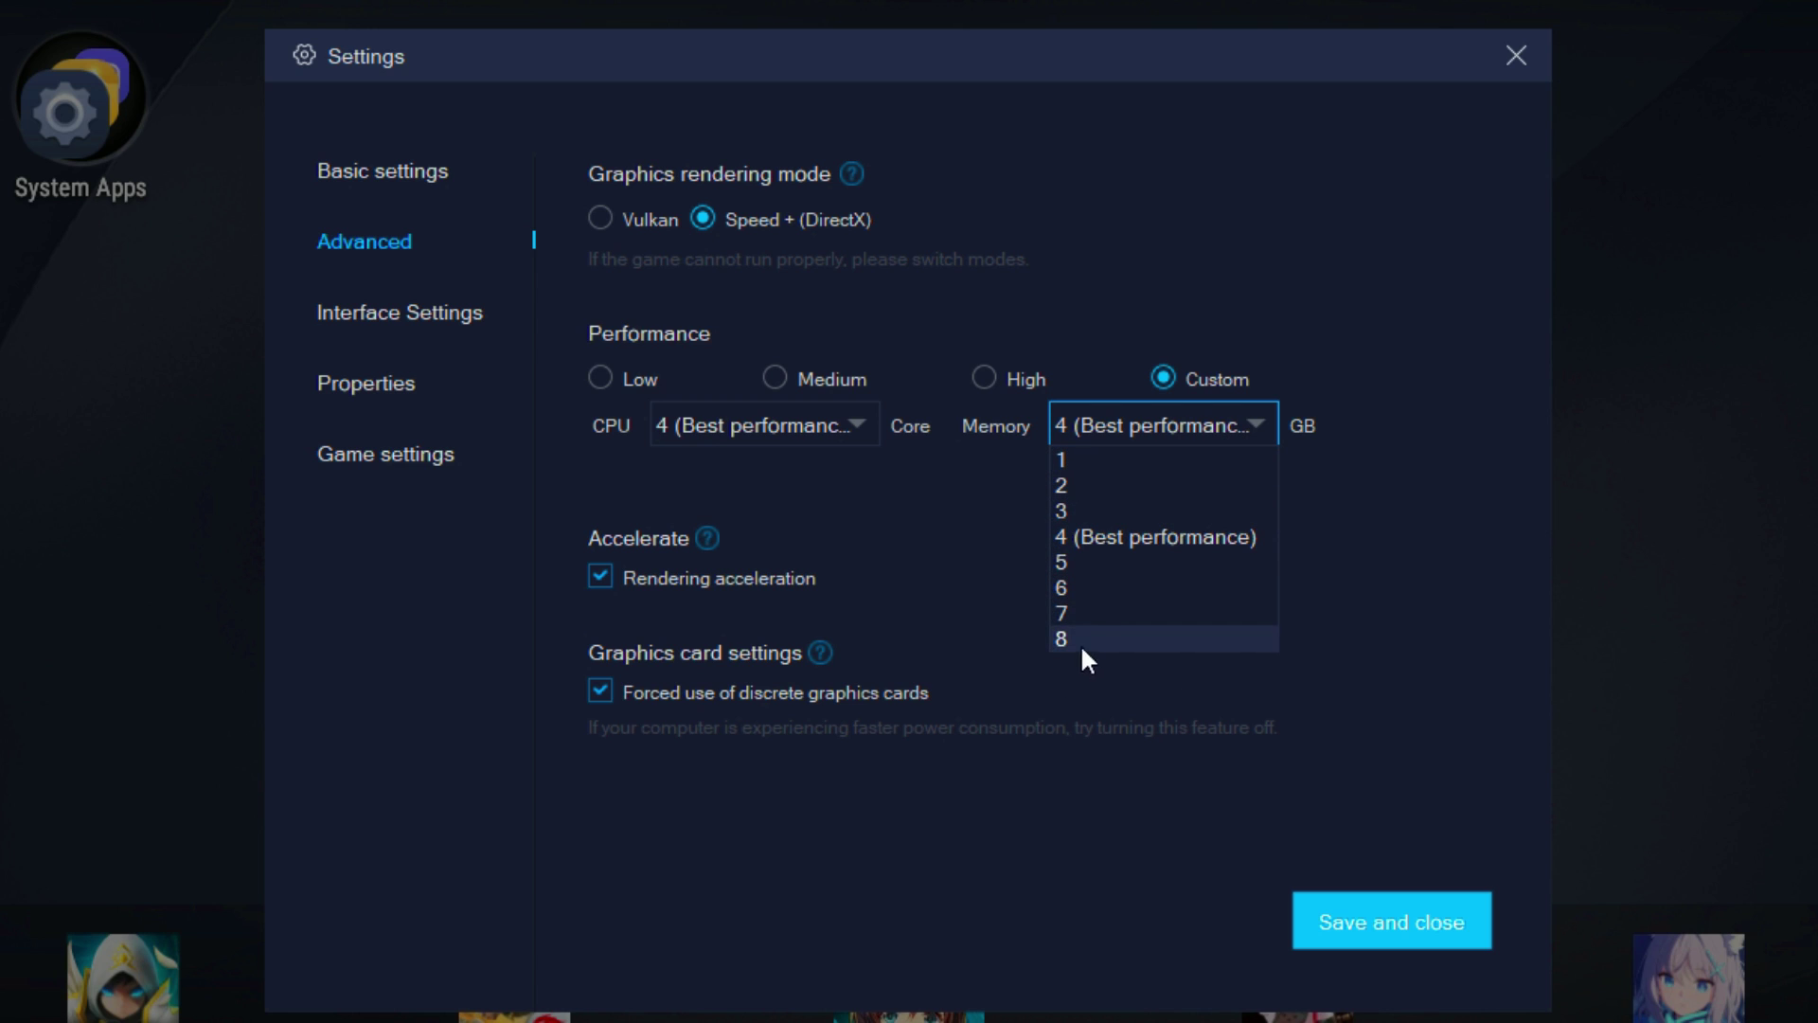
left_click(1198, 549)
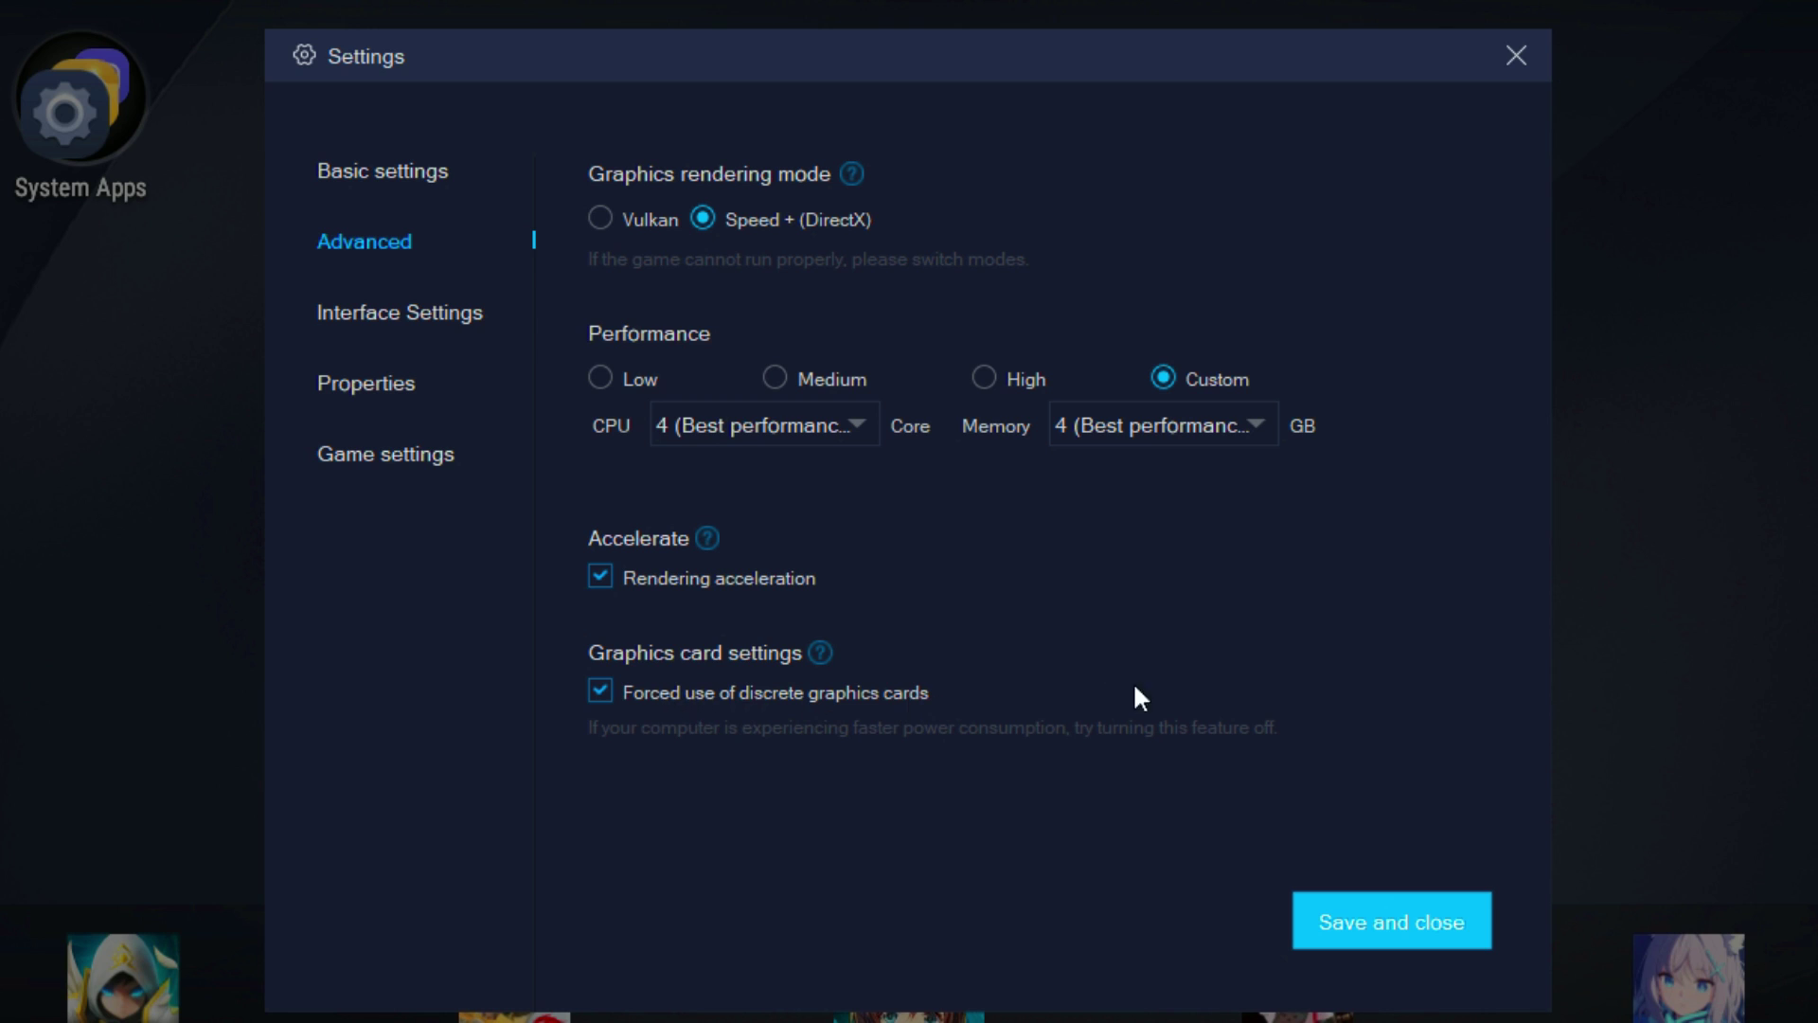
In the interface settings, set the resolution to 1440 x 810 (Medium) and the screen style to Original.
left_click(390, 322)
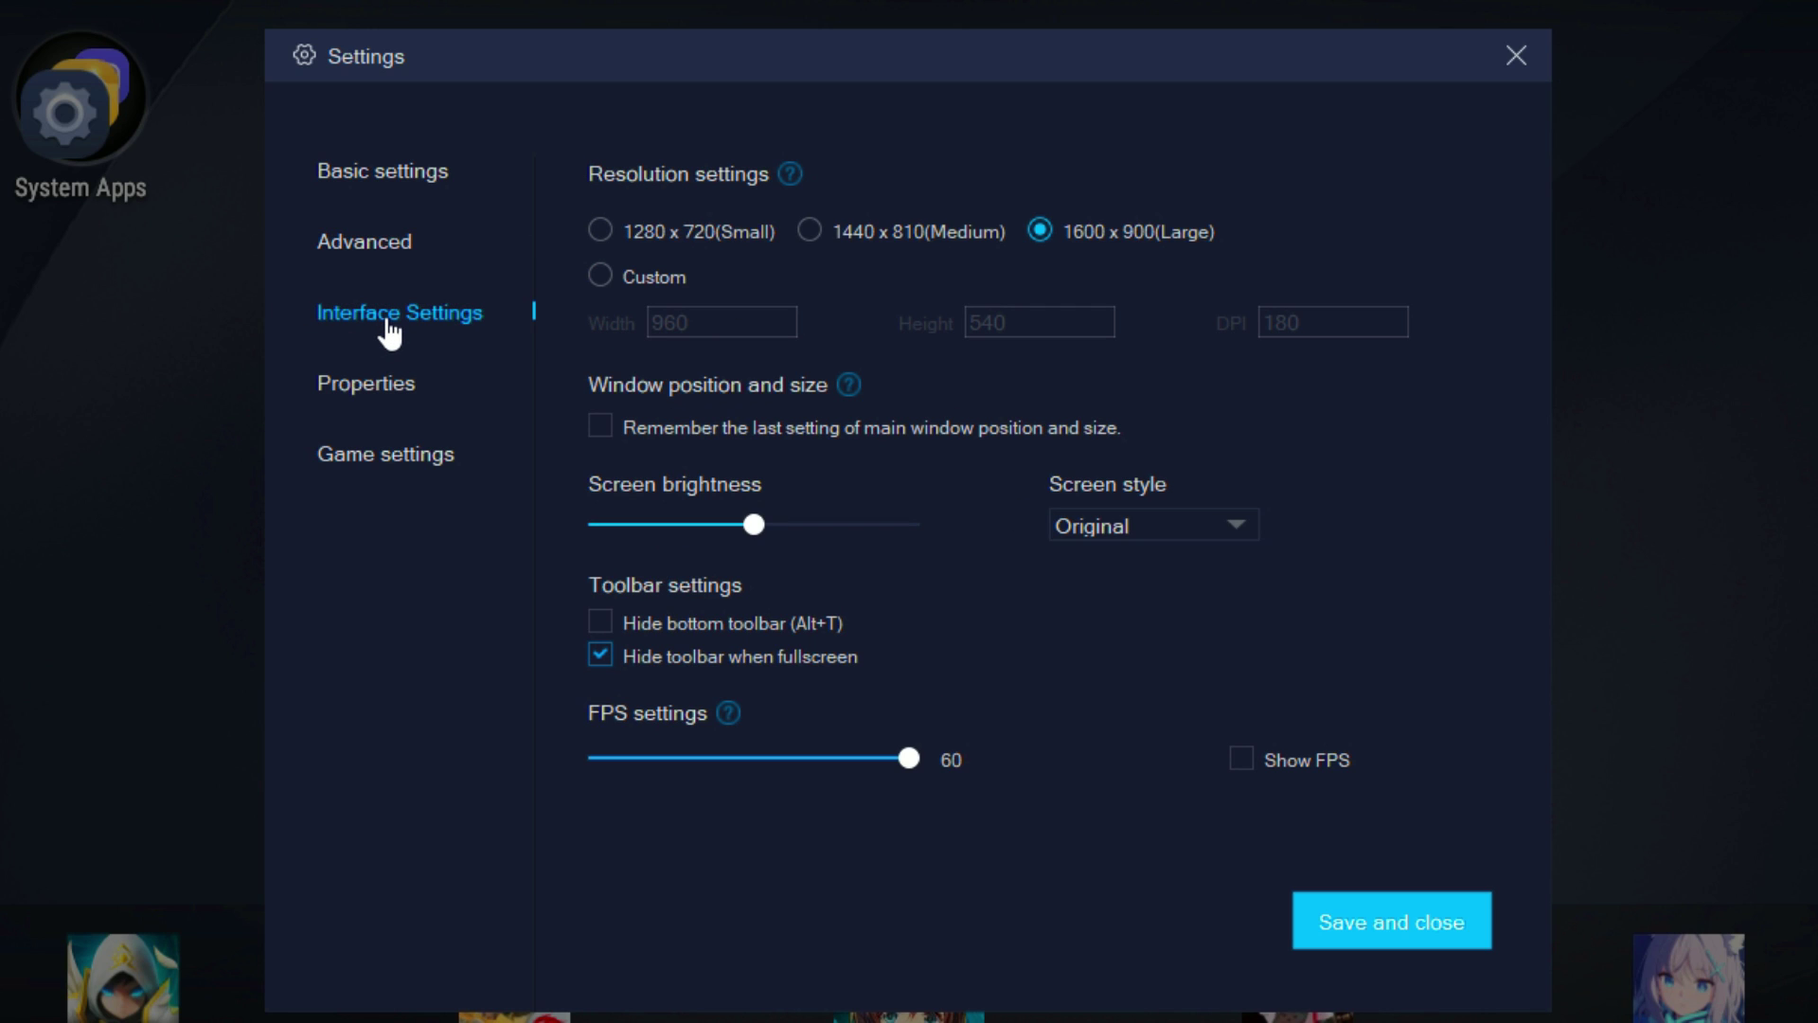
left_click(600, 229)
left_click(811, 230)
left_click(1174, 524)
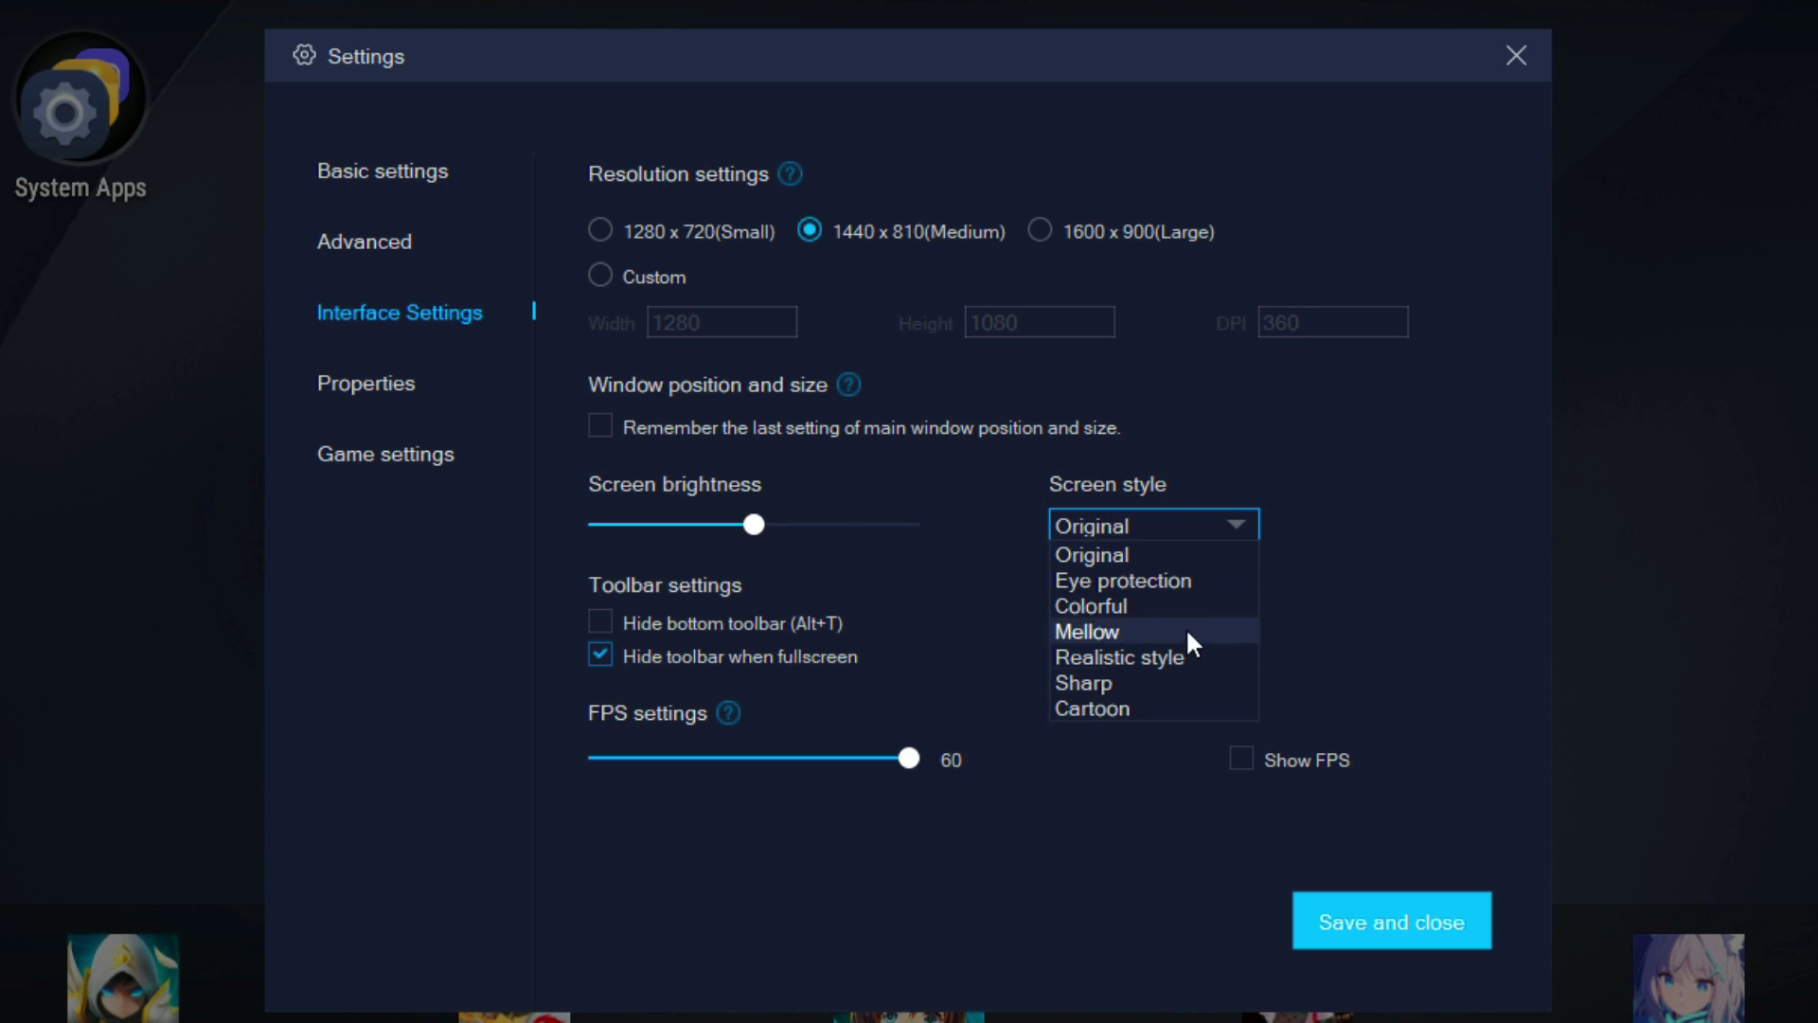
left_click(1103, 557)
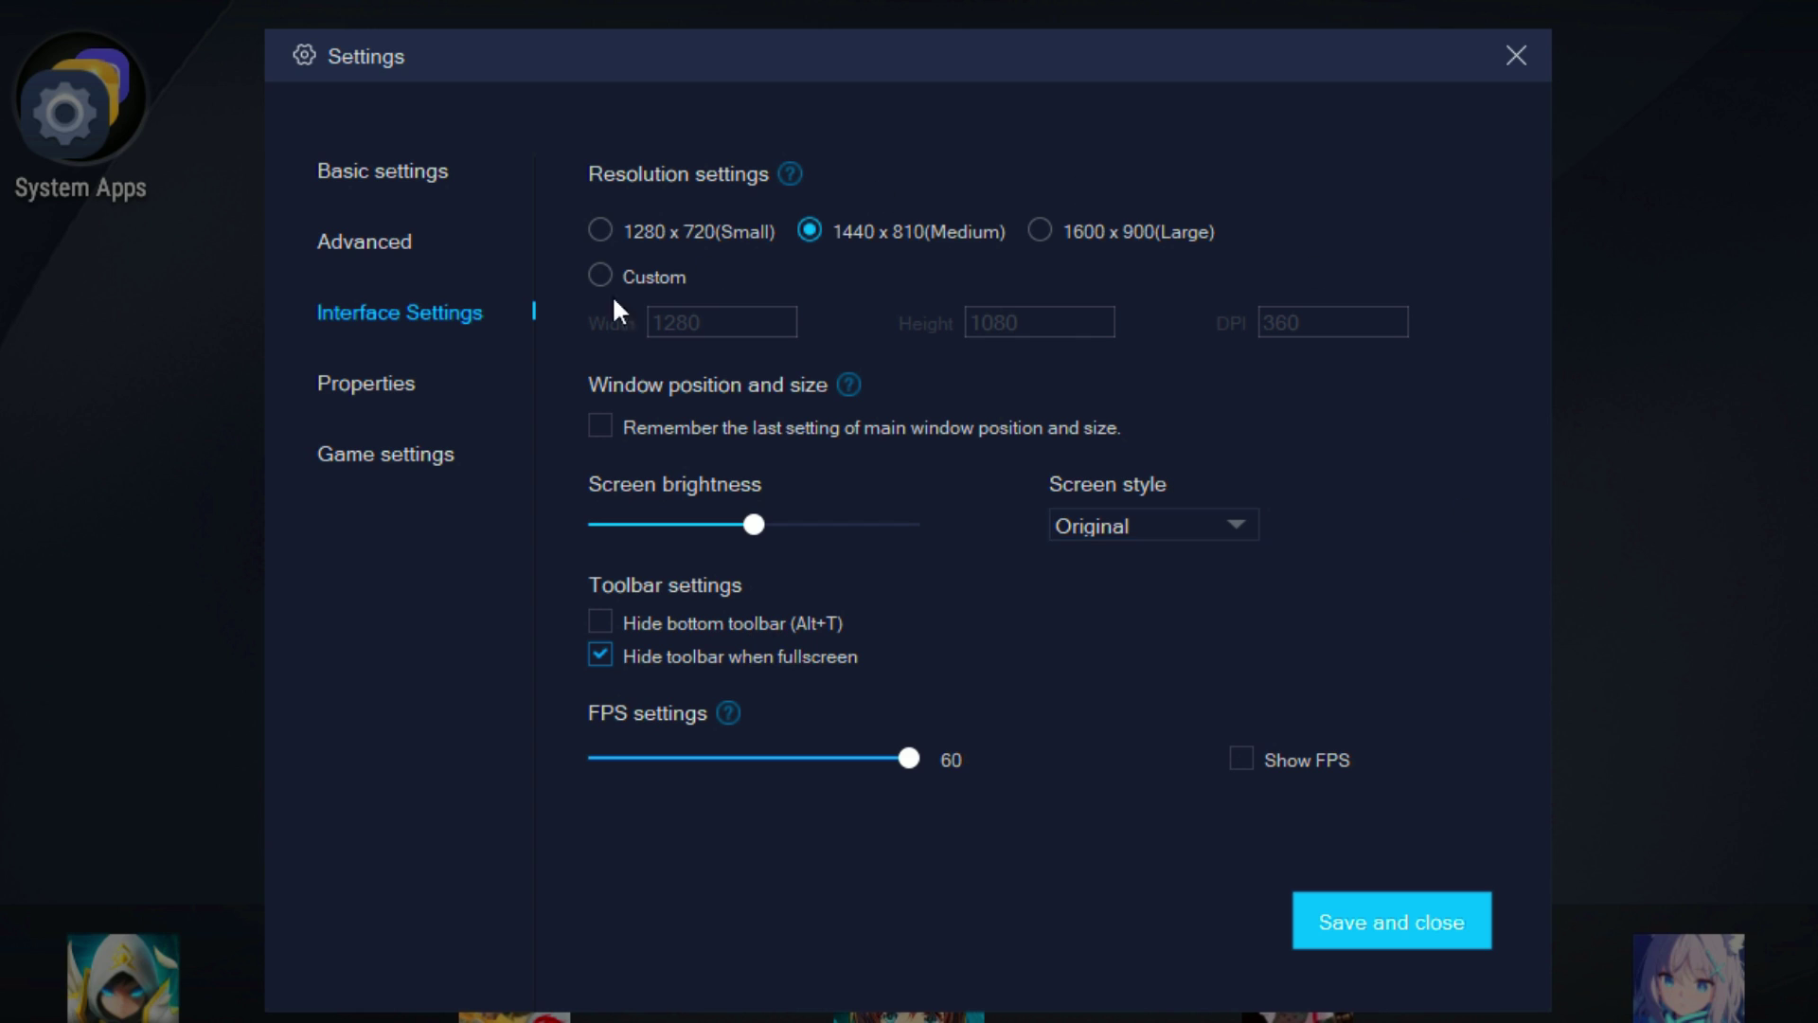
In the mobile property settings, select Xiaomi as the mobile brand and Mi 10T 5G as the model.
left_click(392, 384)
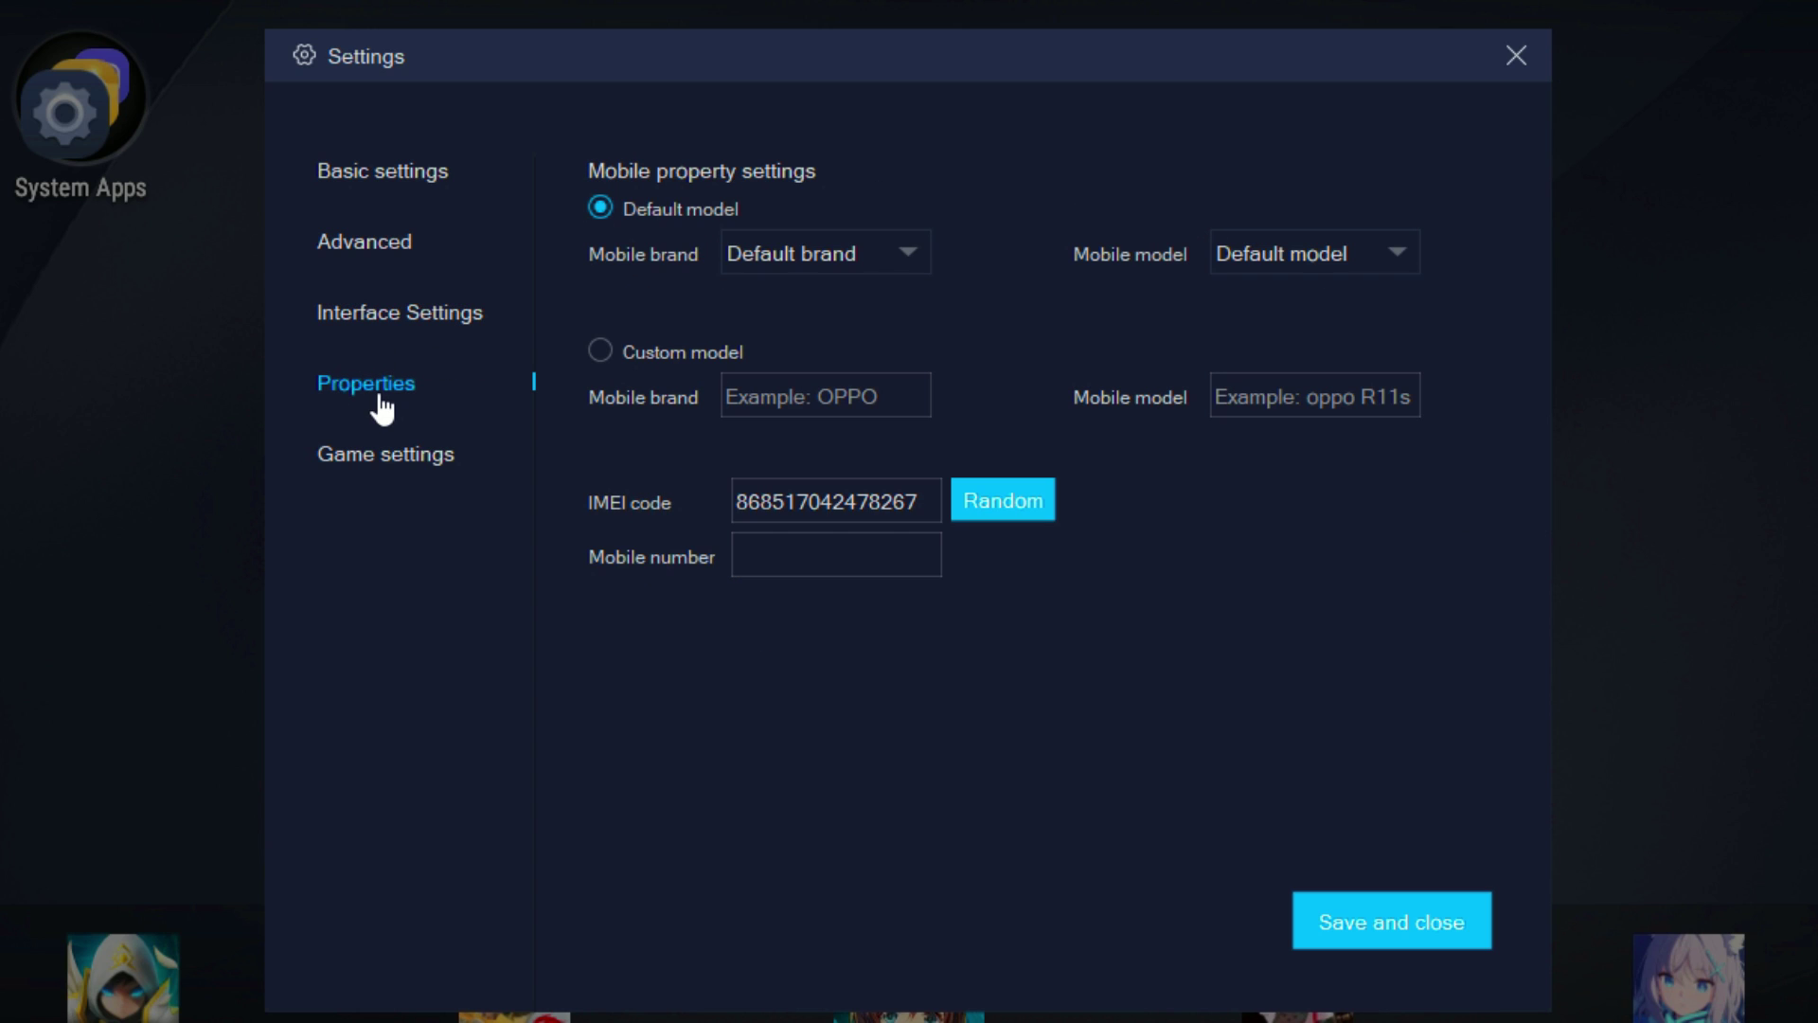
left_click(833, 251)
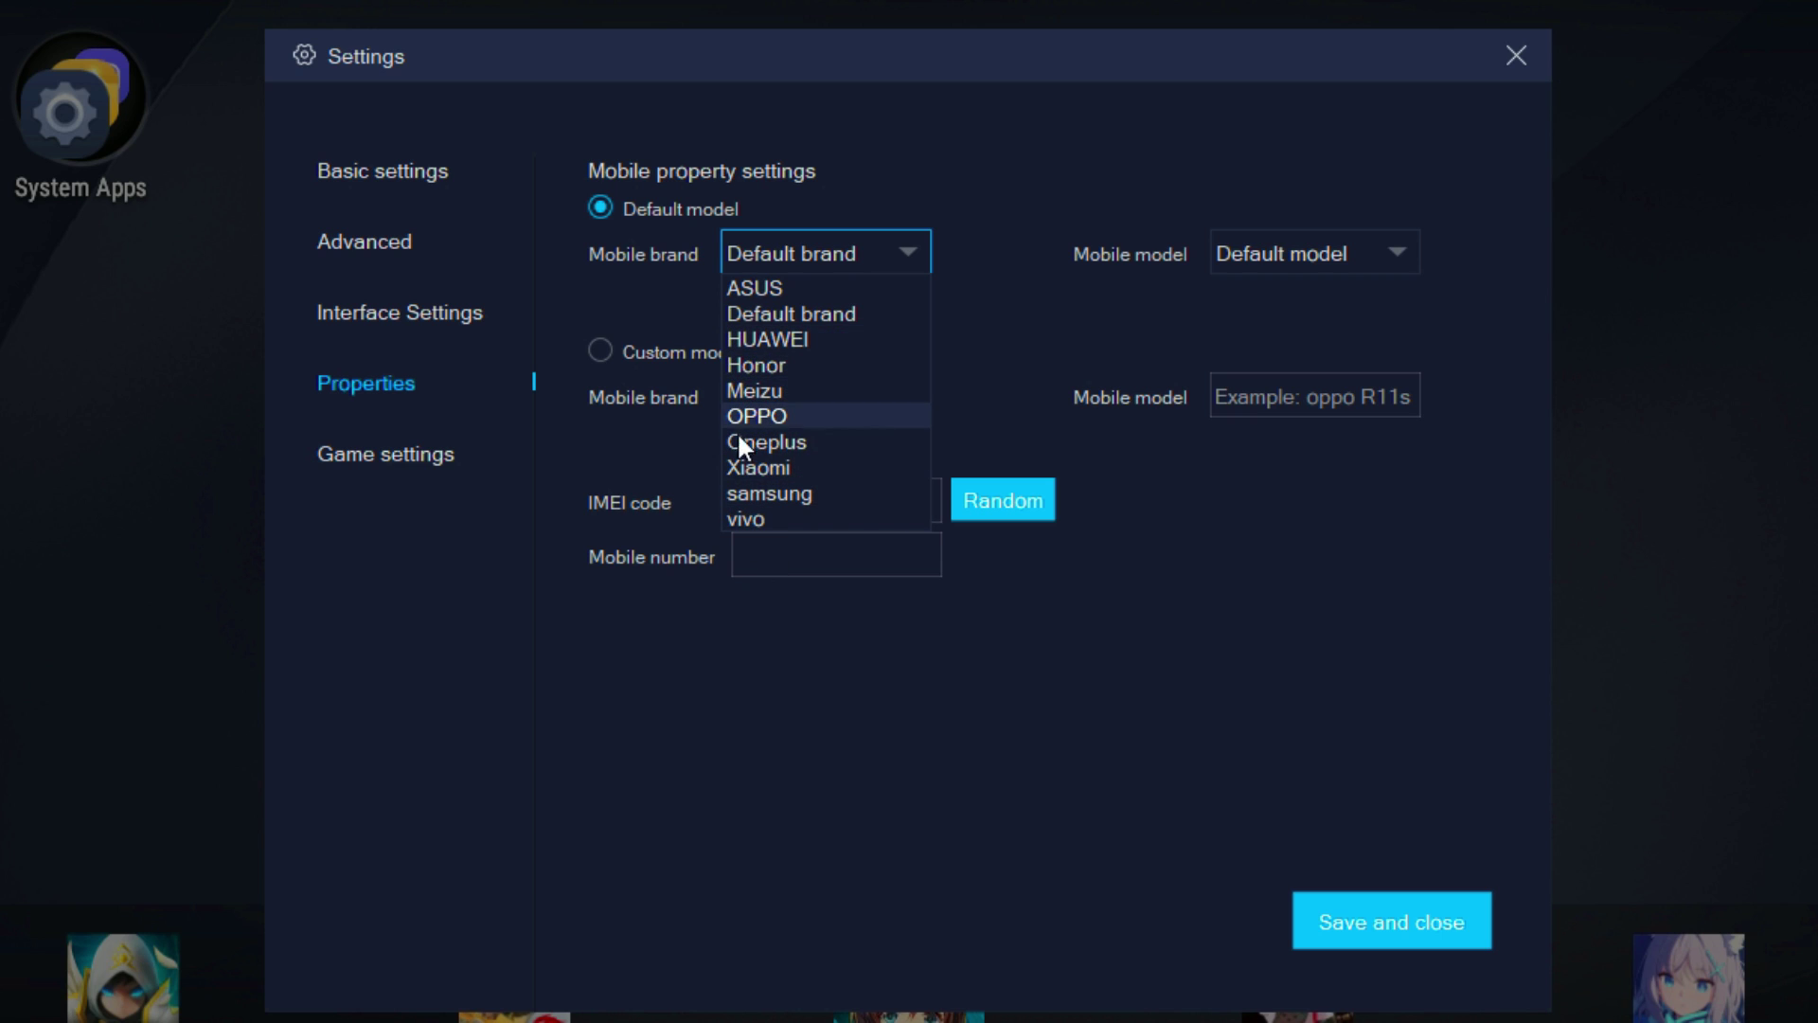
left_click(787, 468)
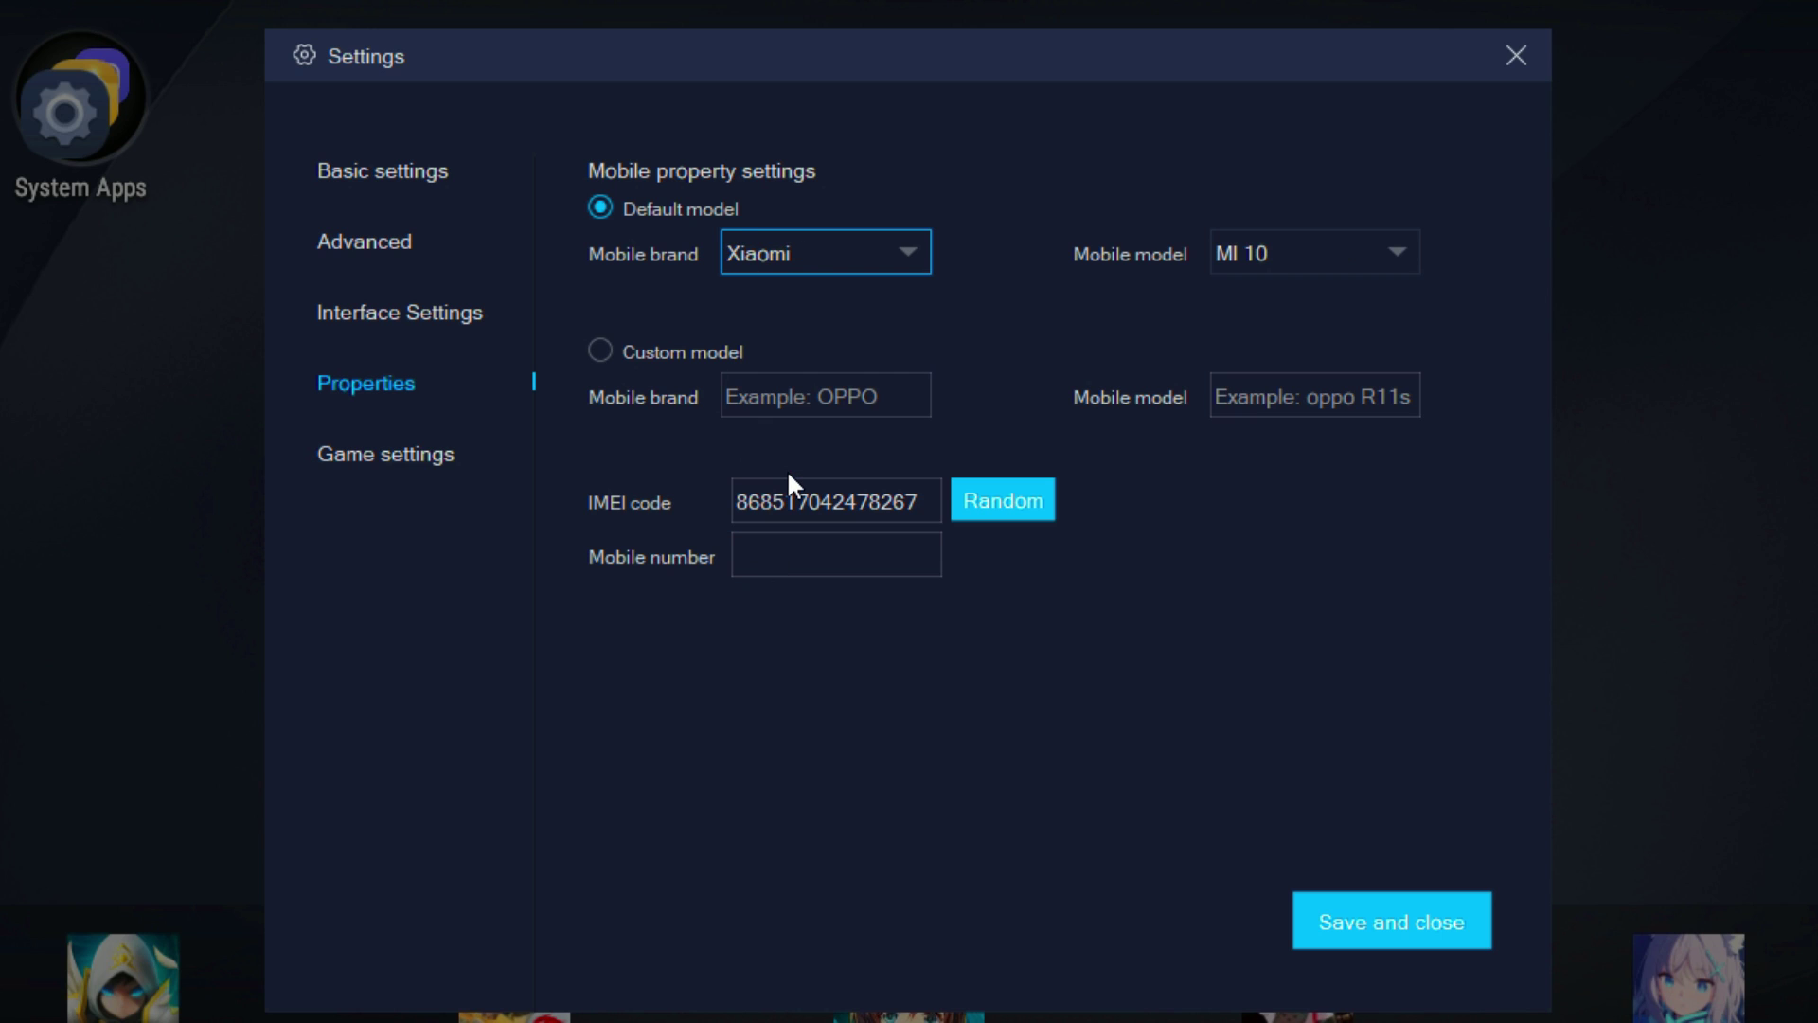
left_click(1342, 260)
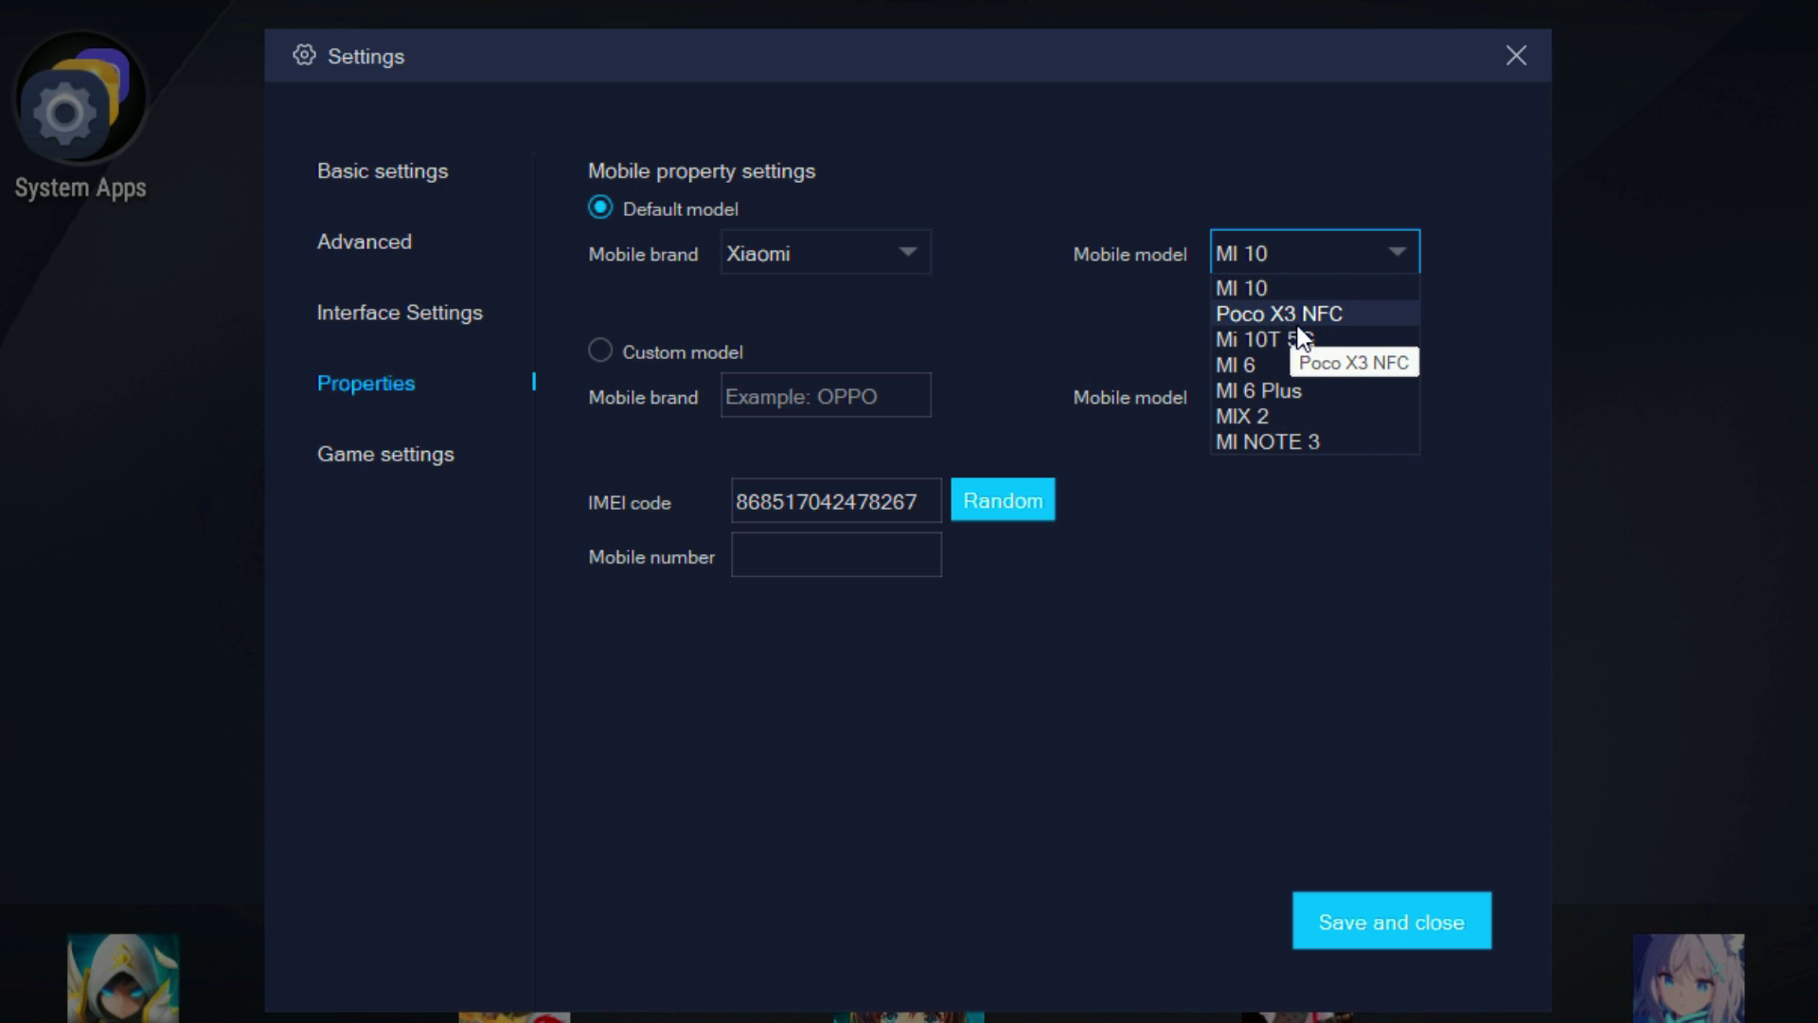
left_click(1333, 341)
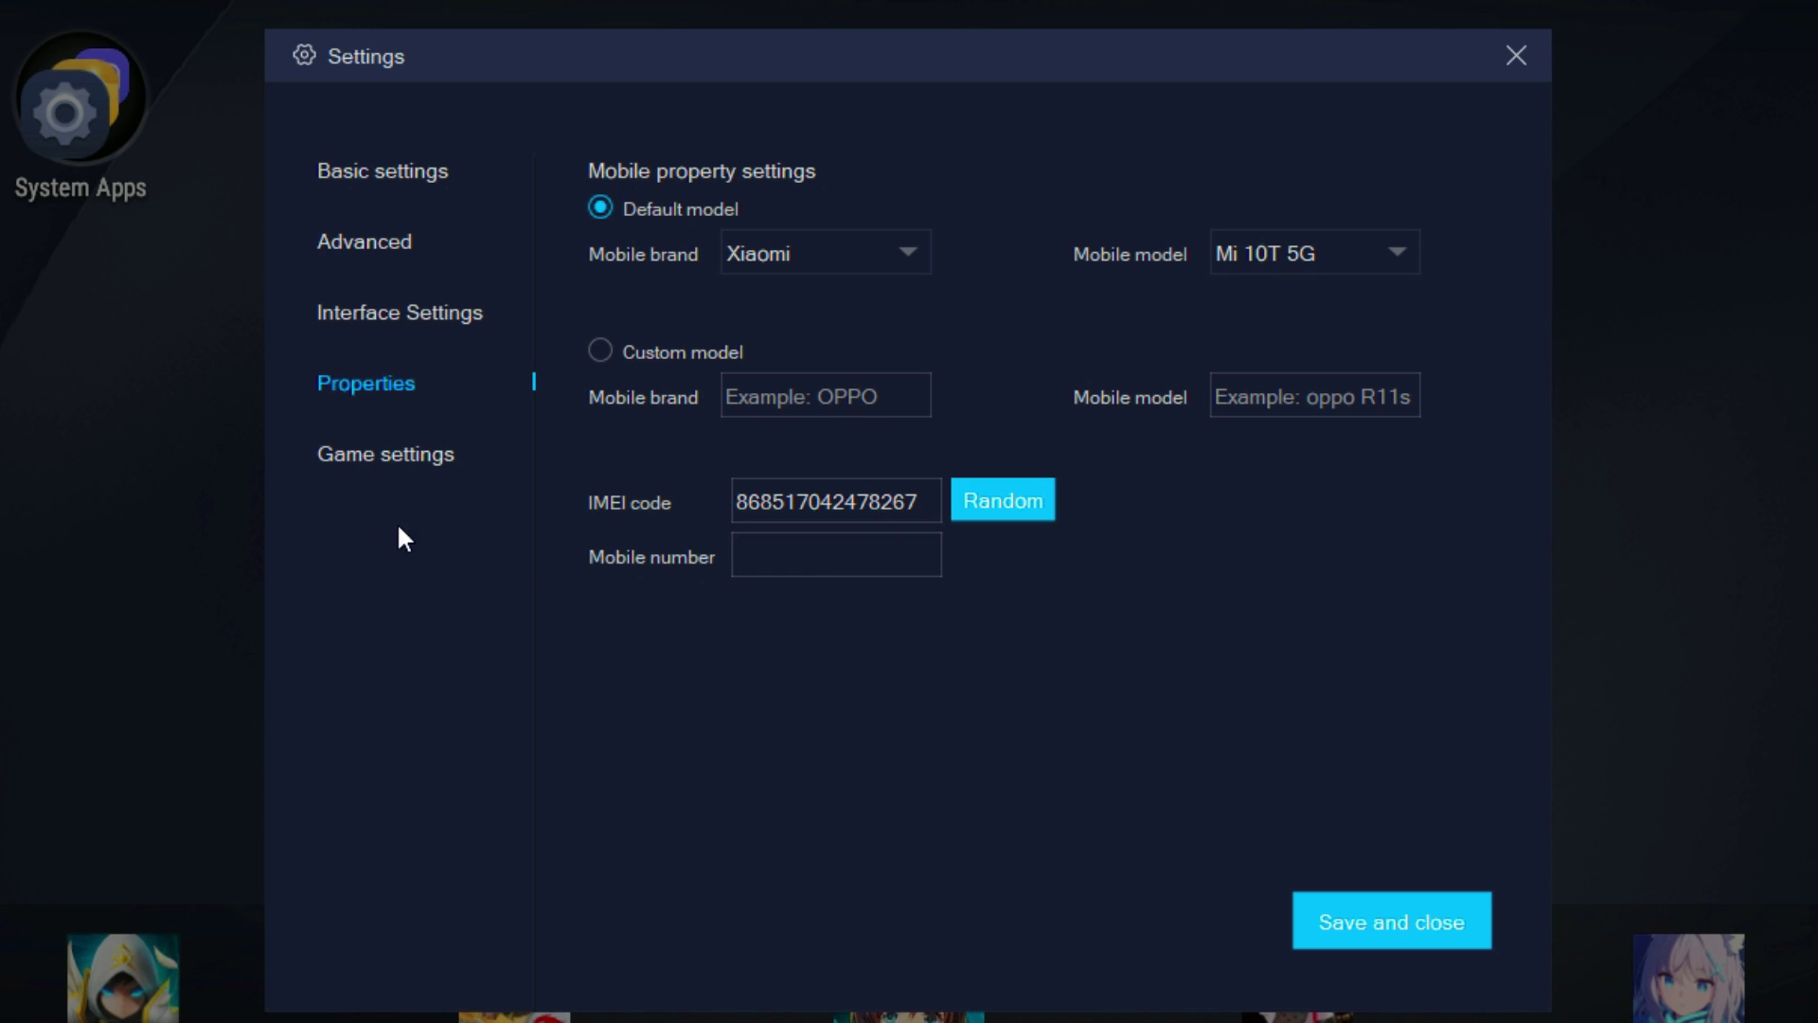
Toggle Extra High FPS Mode (120FPS) in the game settings, then save and confirm the MuMu Player configuration.
left_click(462, 459)
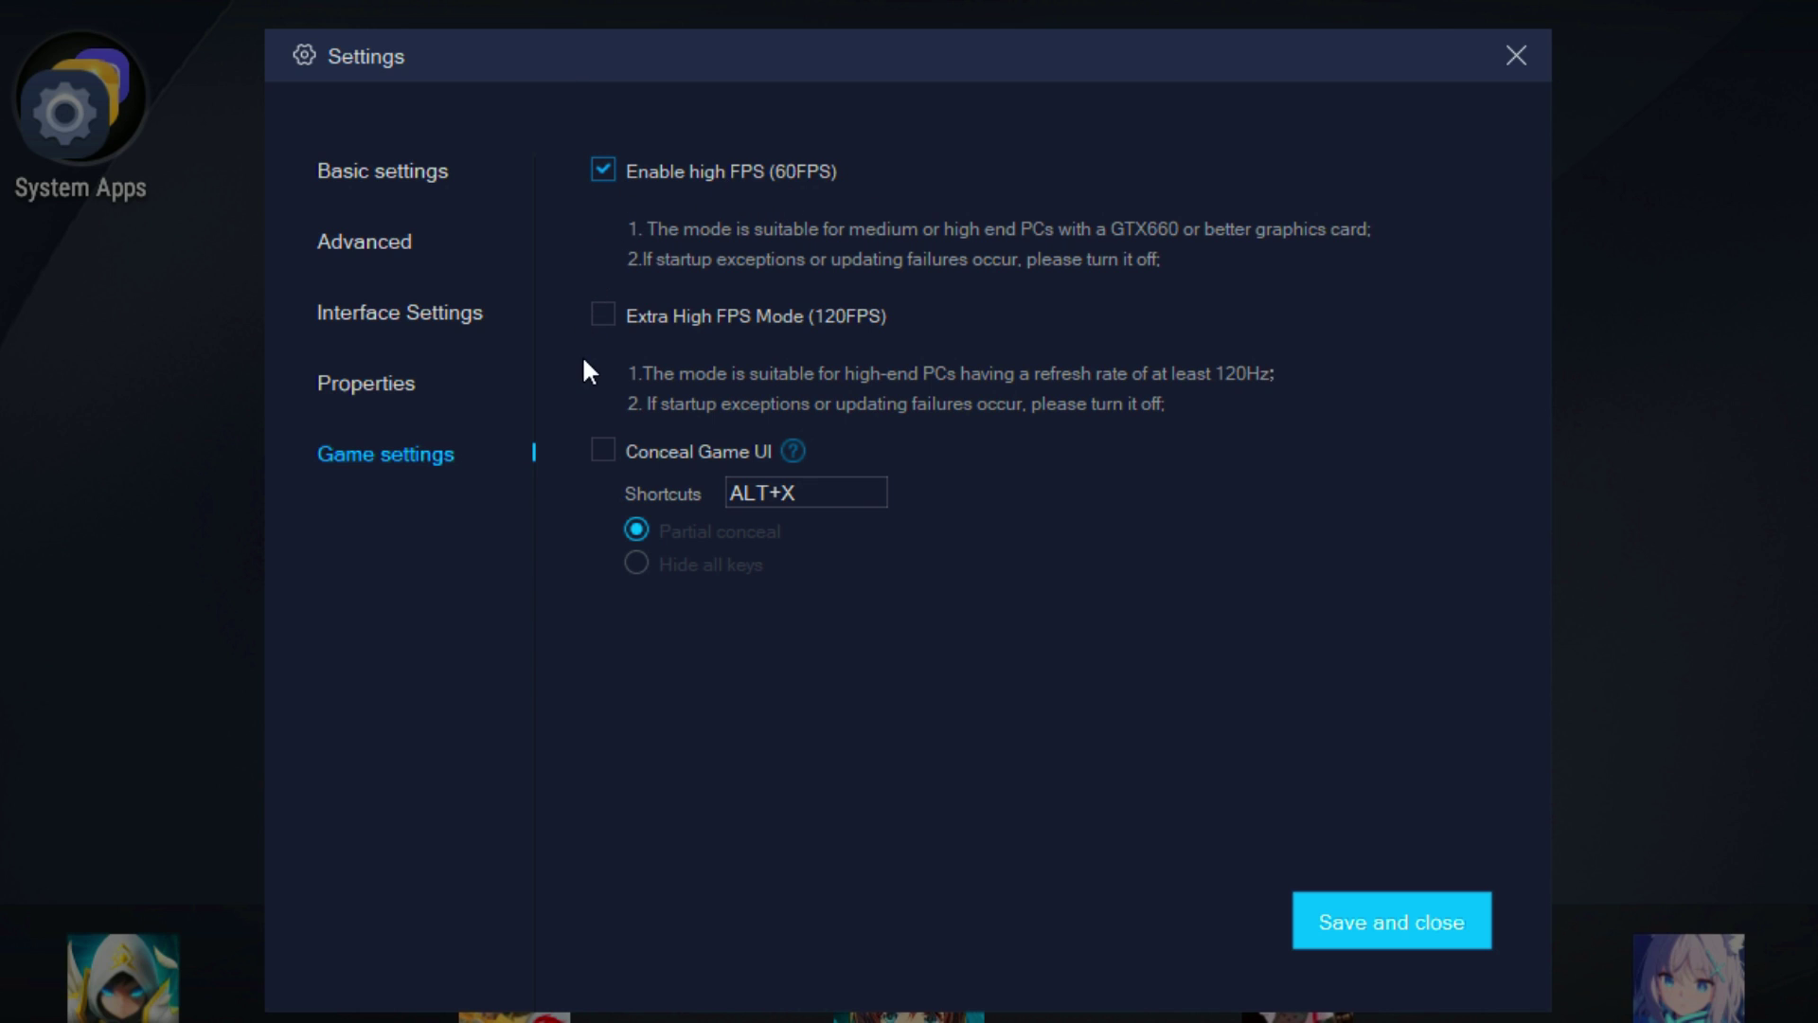
left_click(596, 312)
left_click(1407, 928)
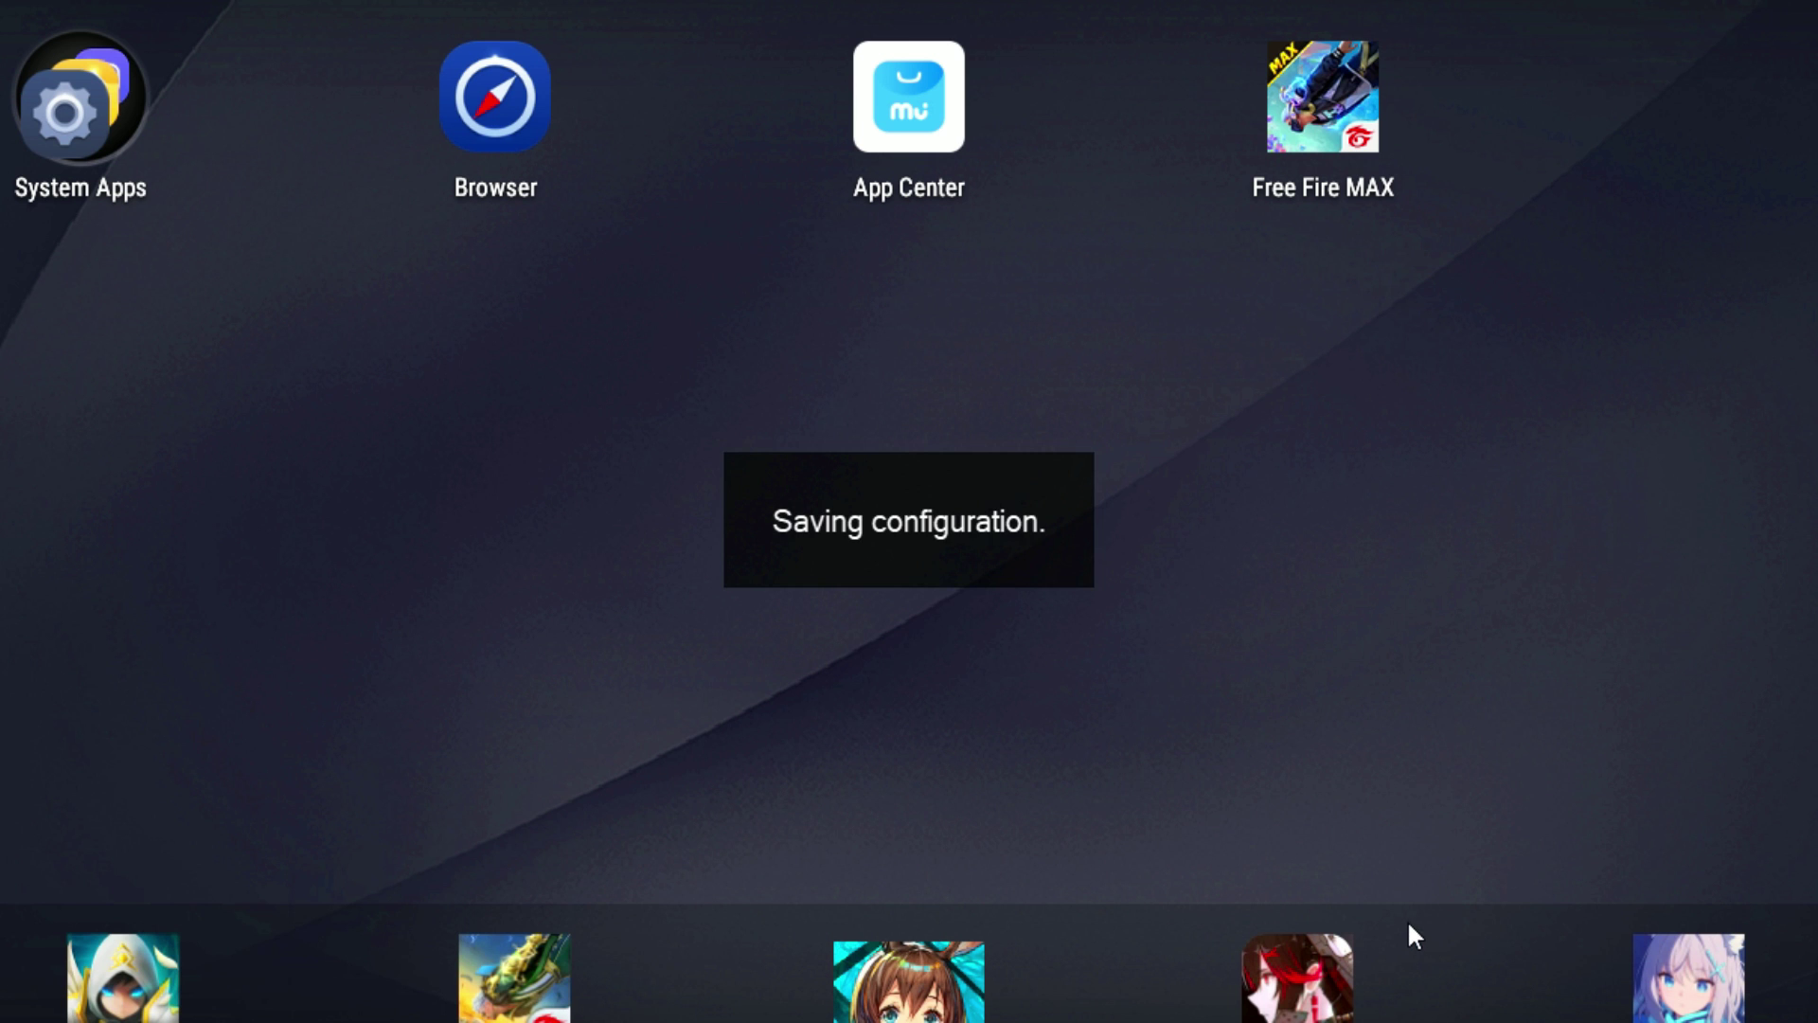
left_click(1032, 617)
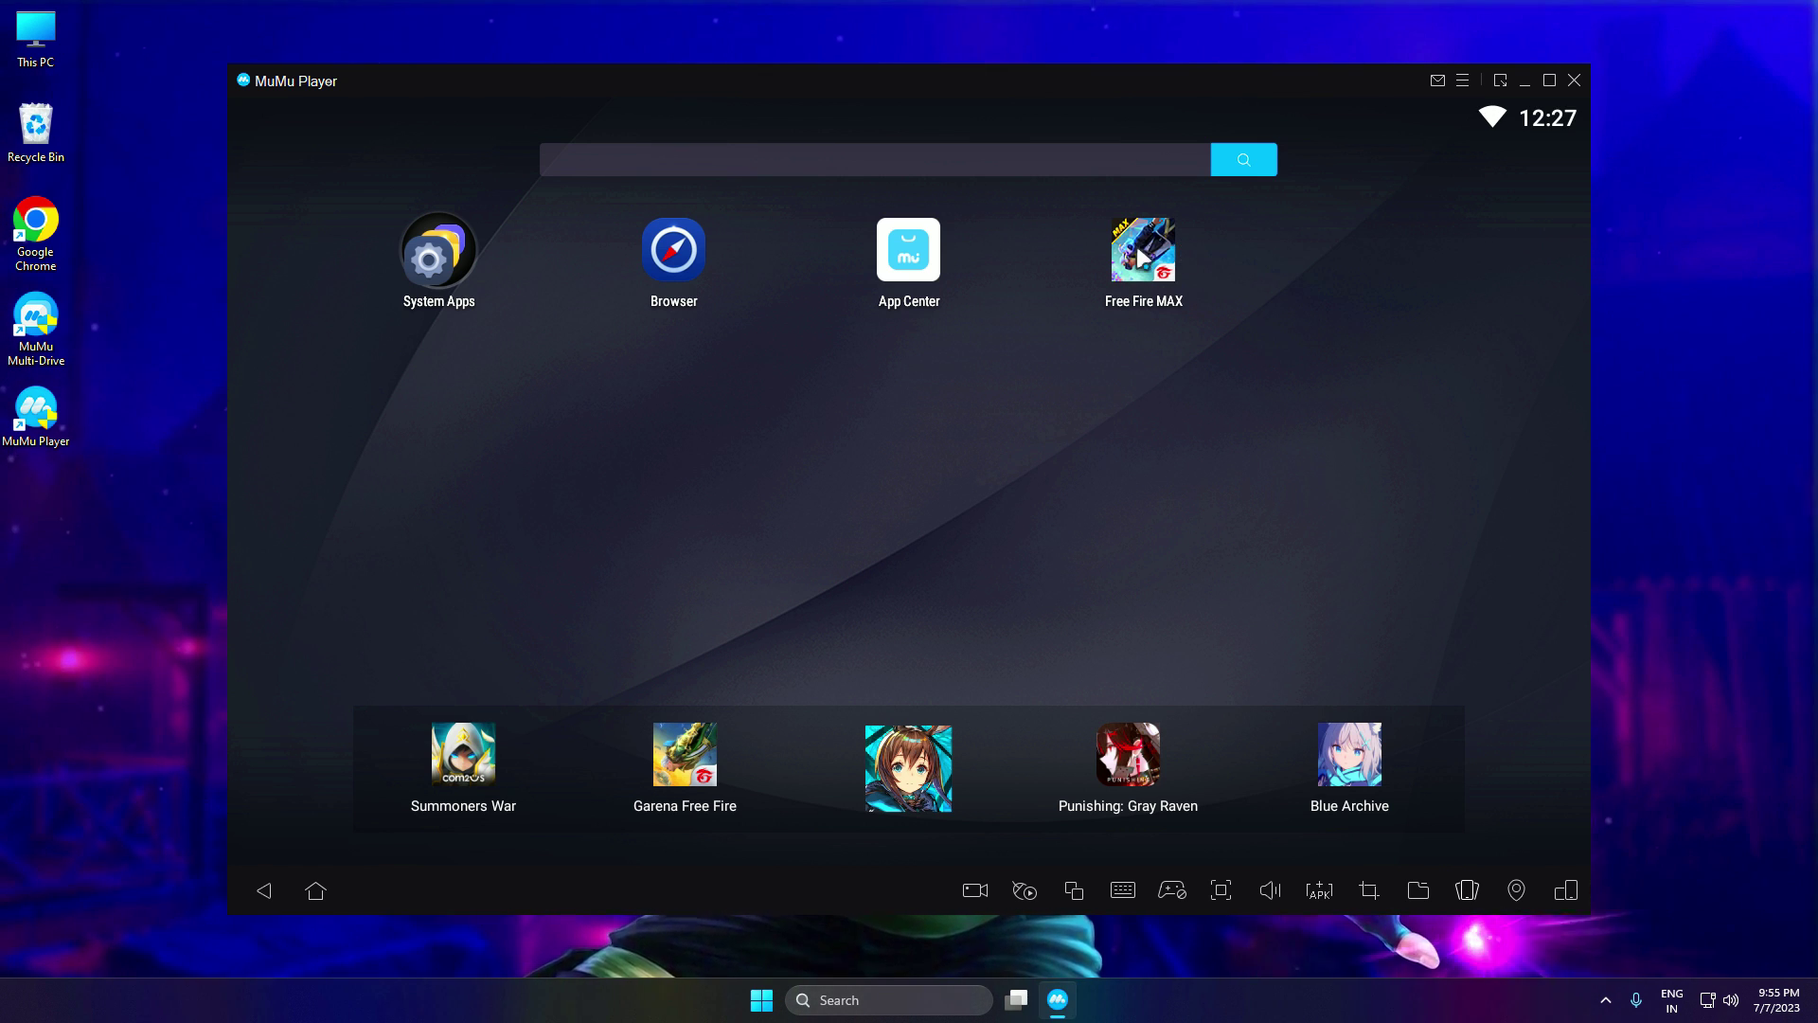
Launch Free Fire MAX and open the display section of the game's settings.
left_click(1144, 257)
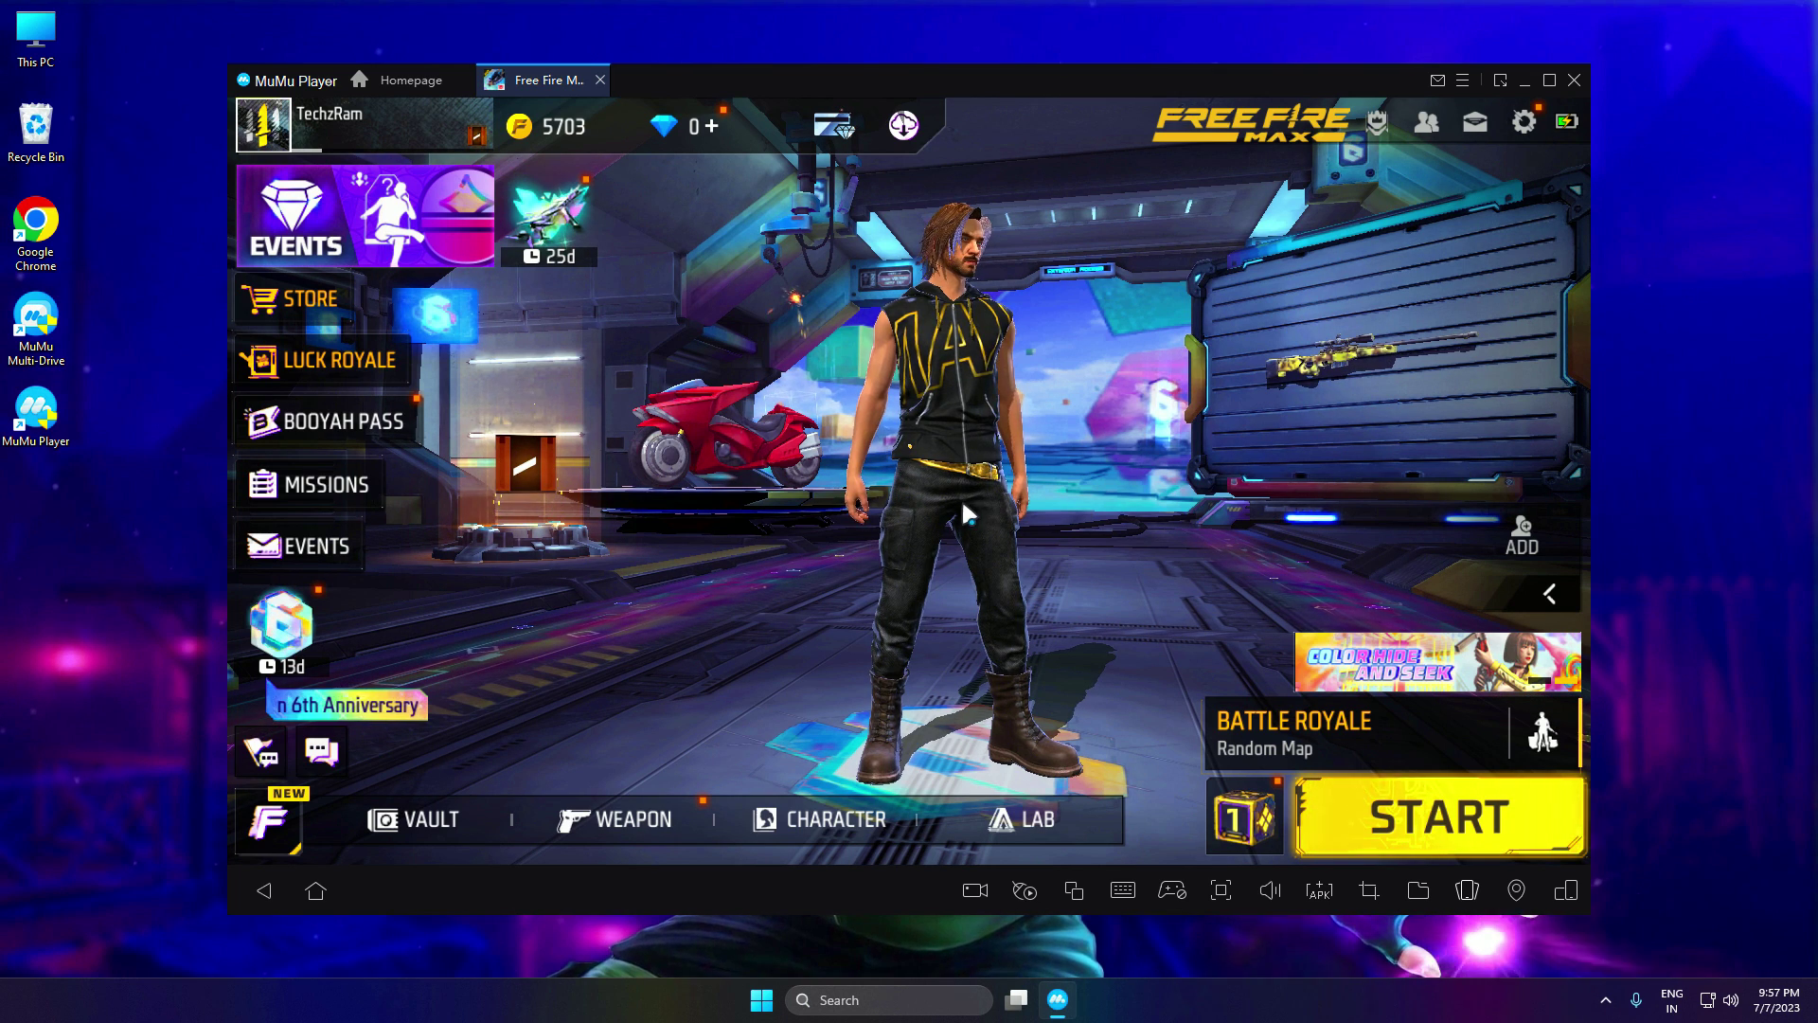
left_click(1527, 122)
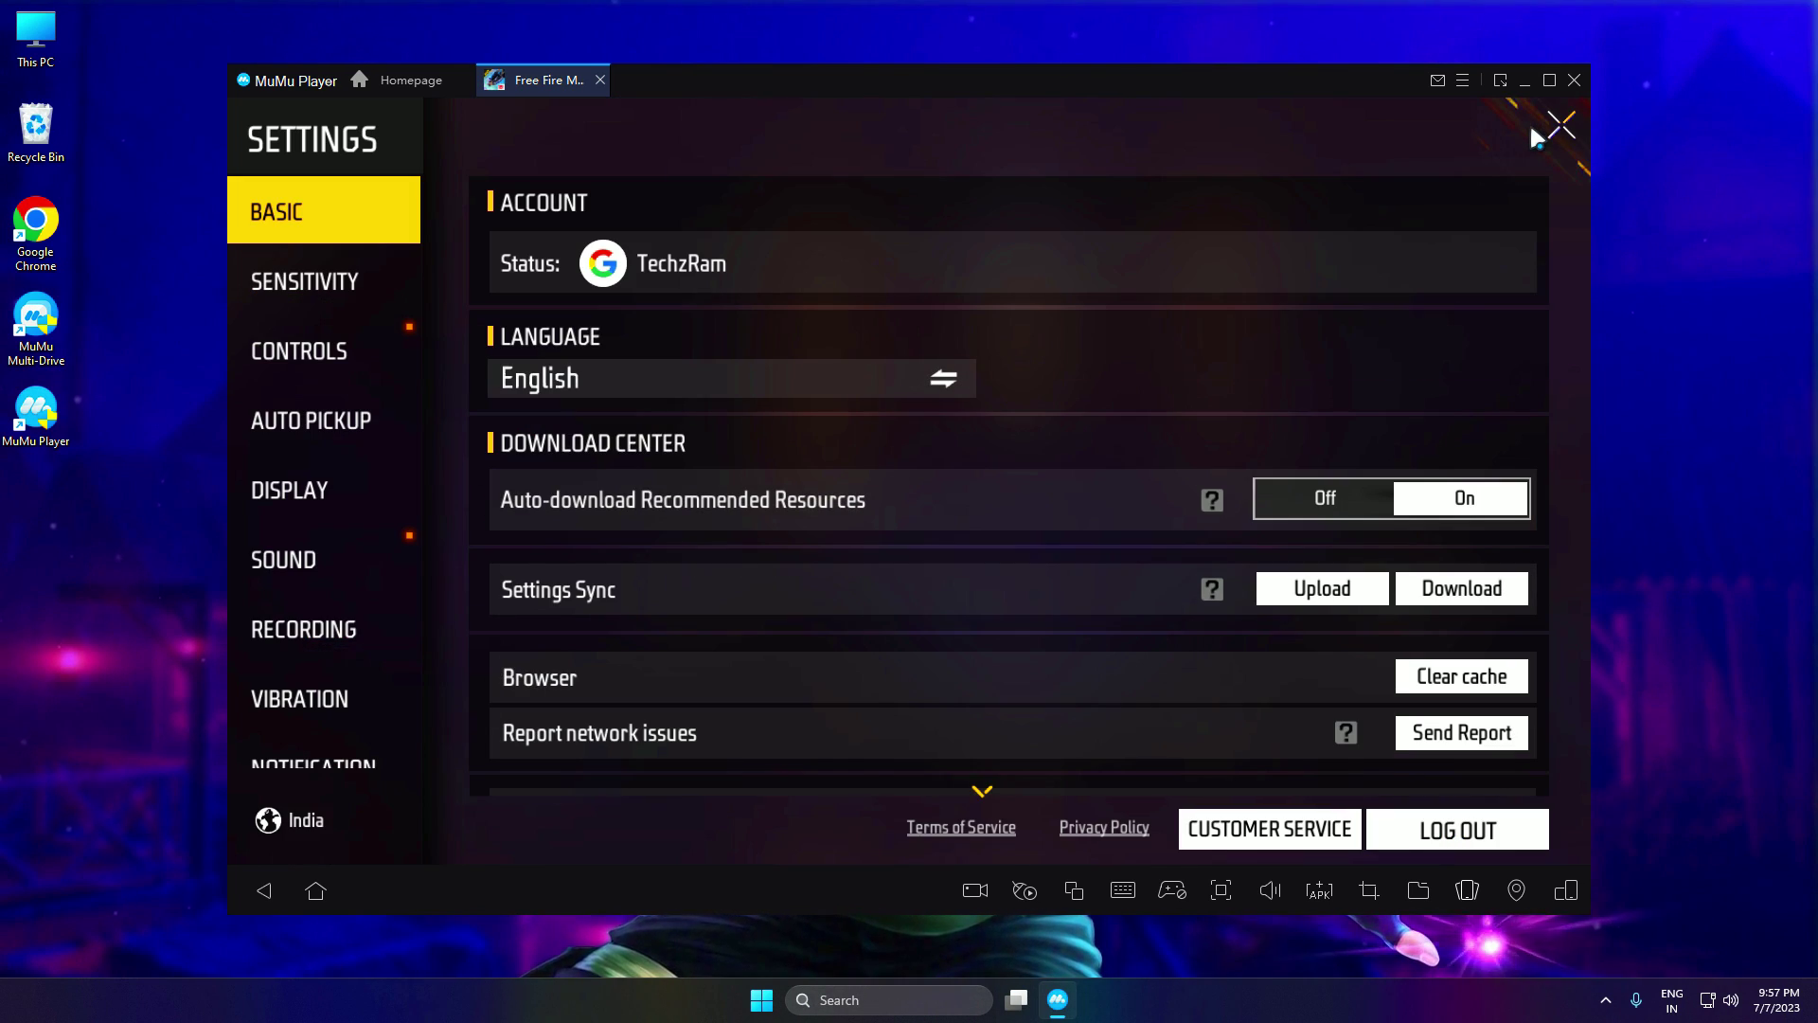
left_click(313, 284)
left_click(266, 478)
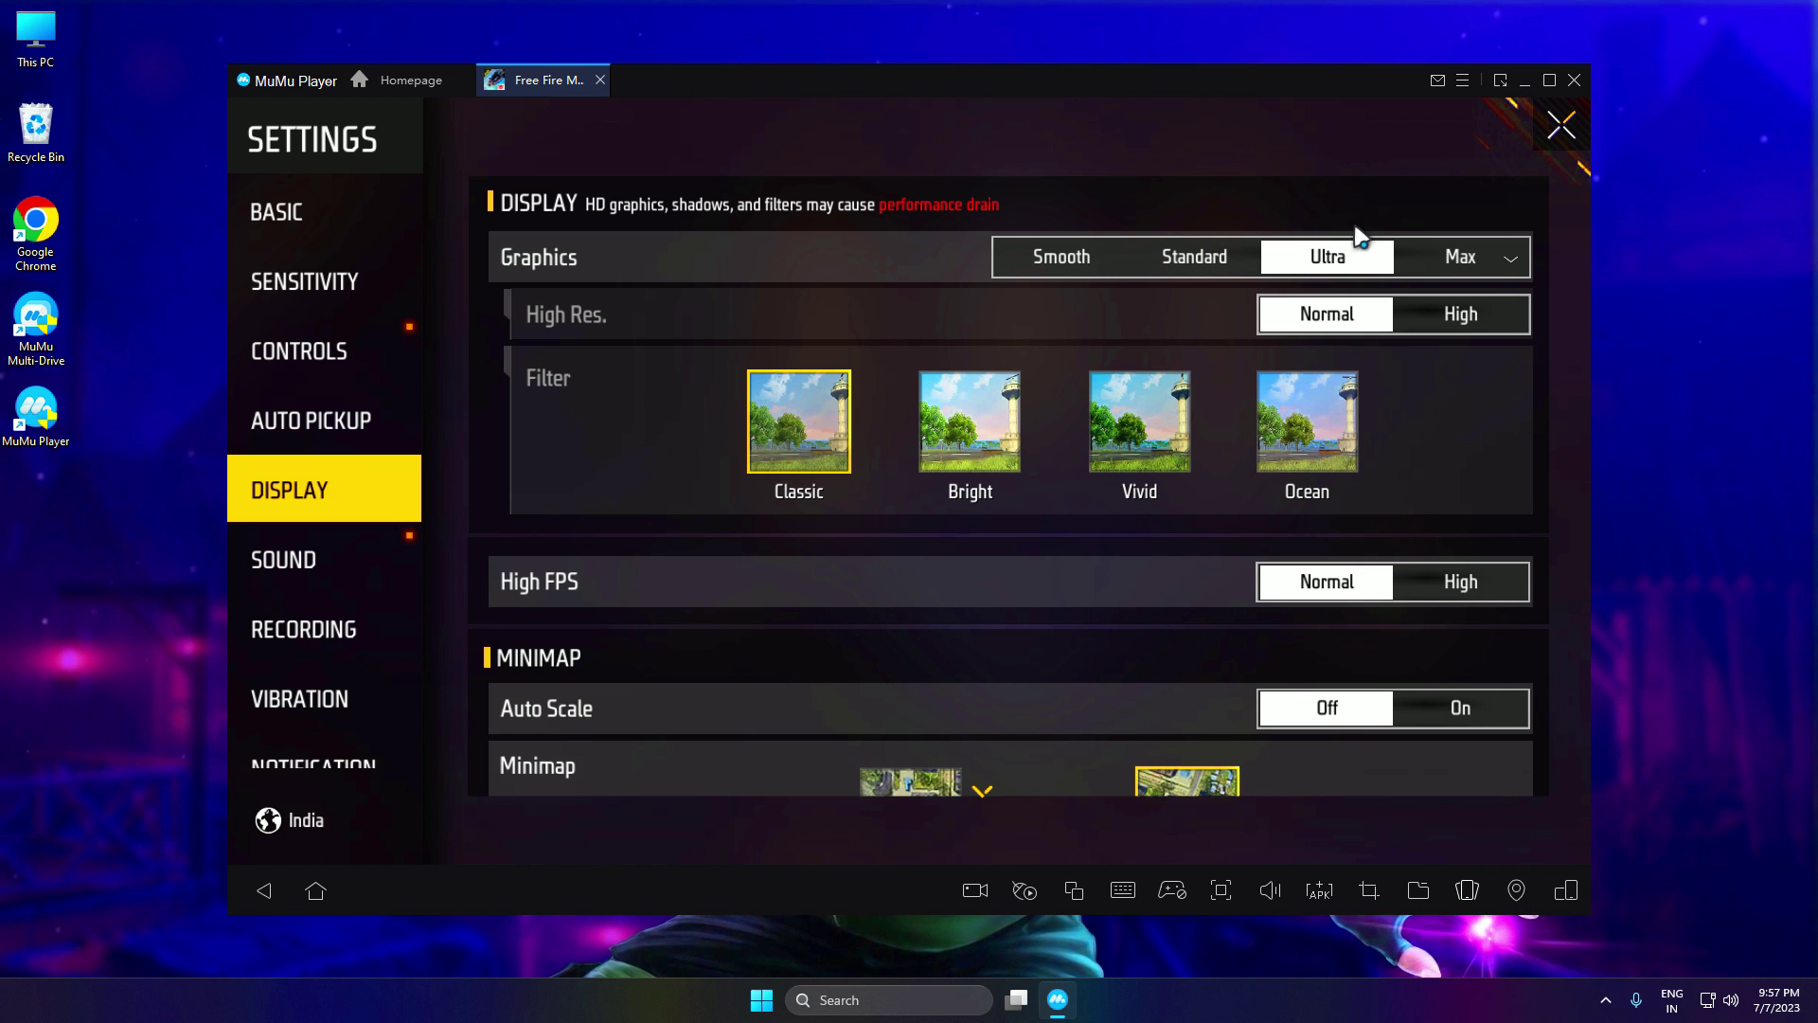
Set the game's graphics to Smooth and High FPS to High, accepting the higher frame rate suggestion.
left_click(1074, 254)
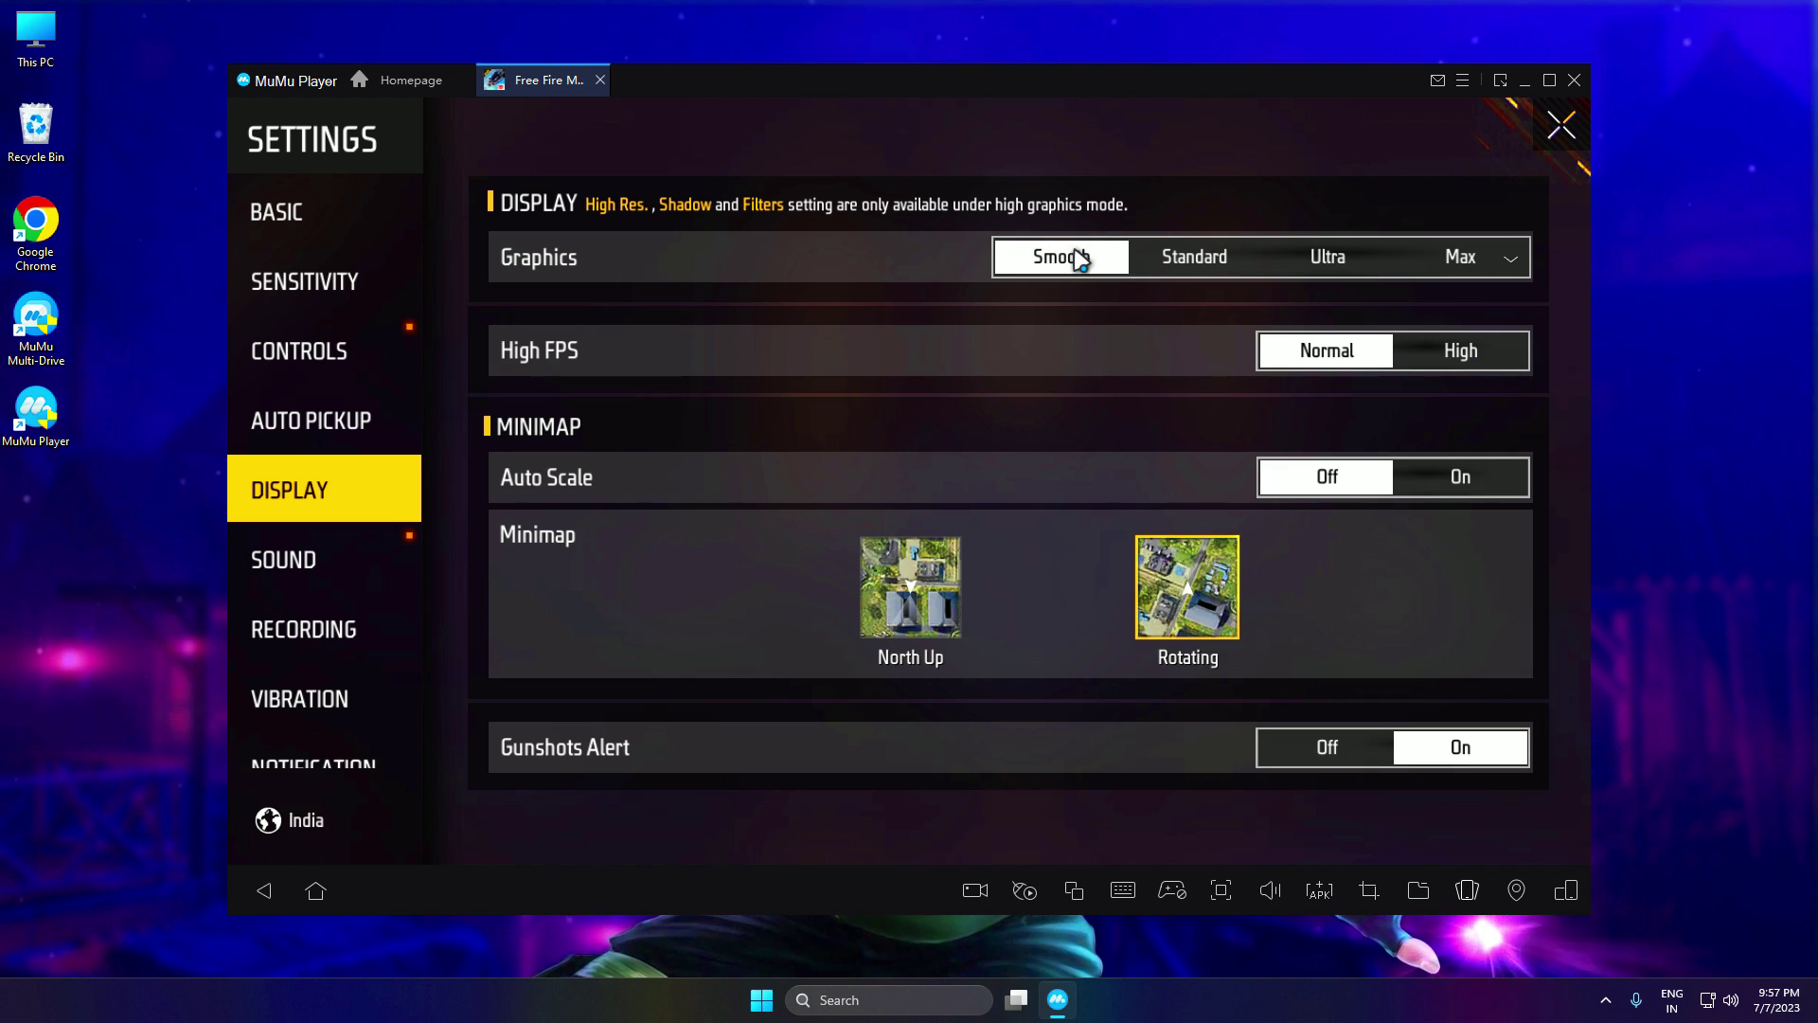
left_click(1442, 347)
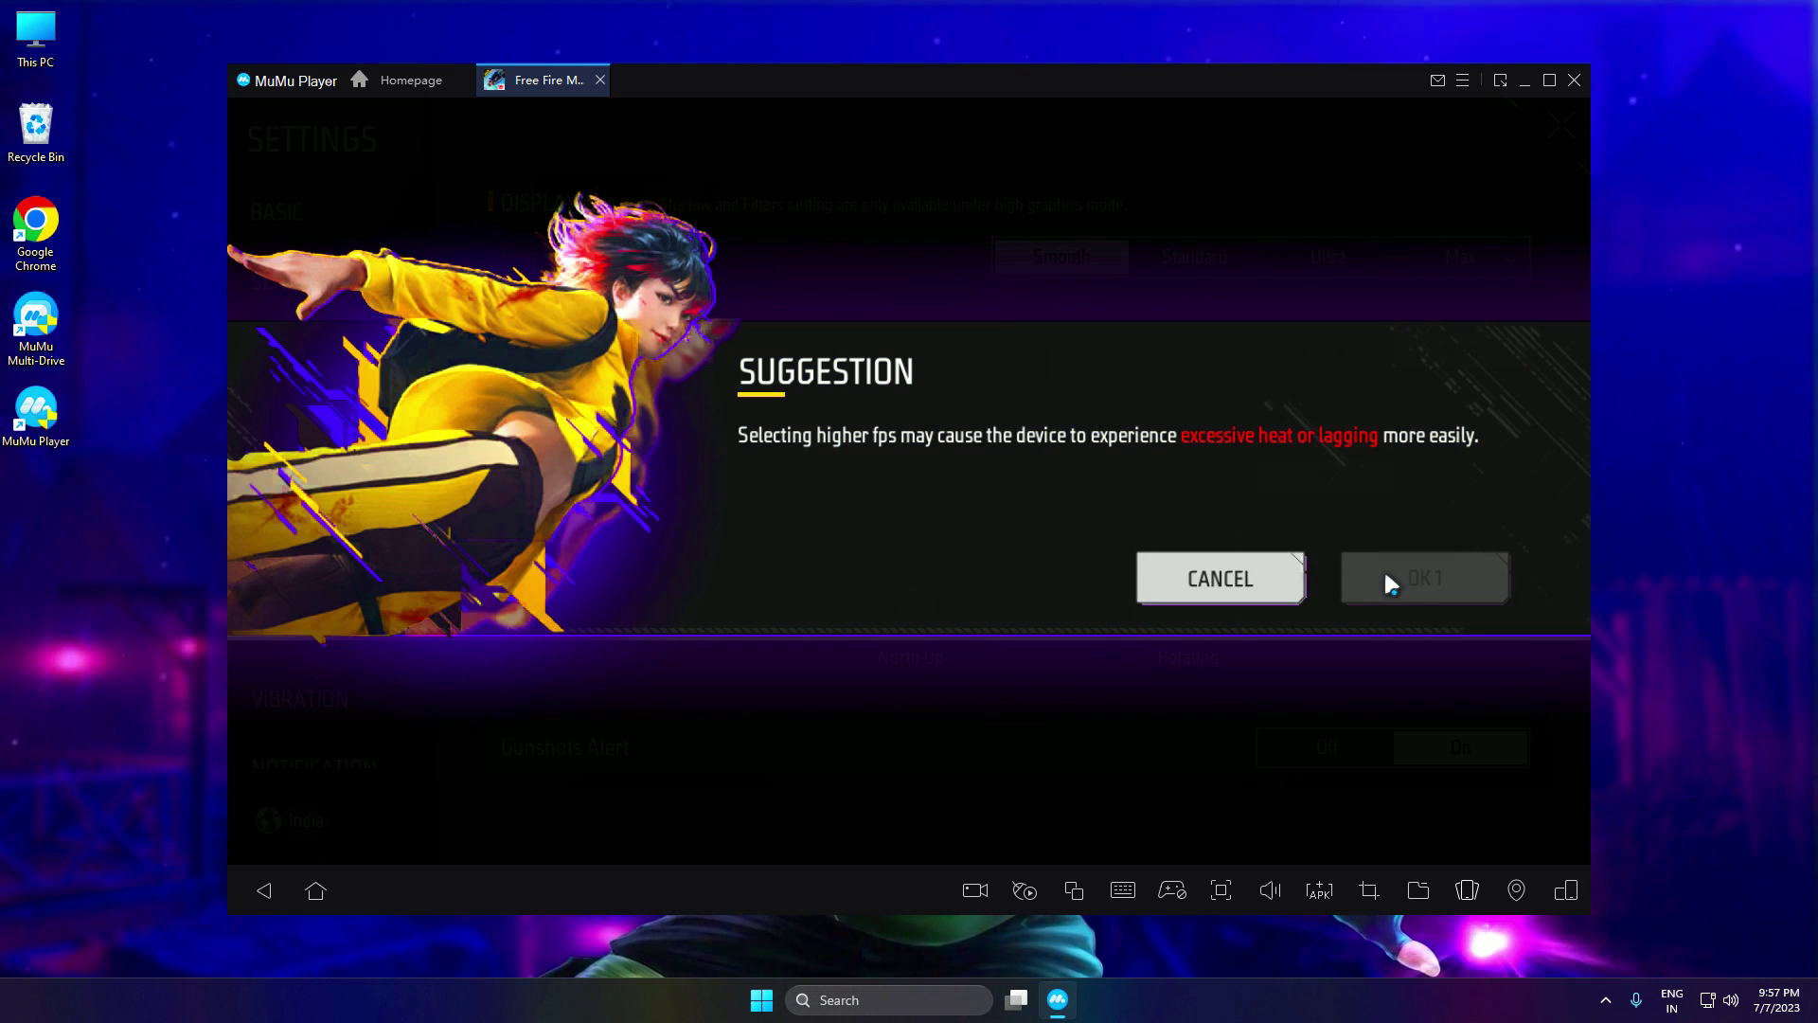
left_click(1411, 581)
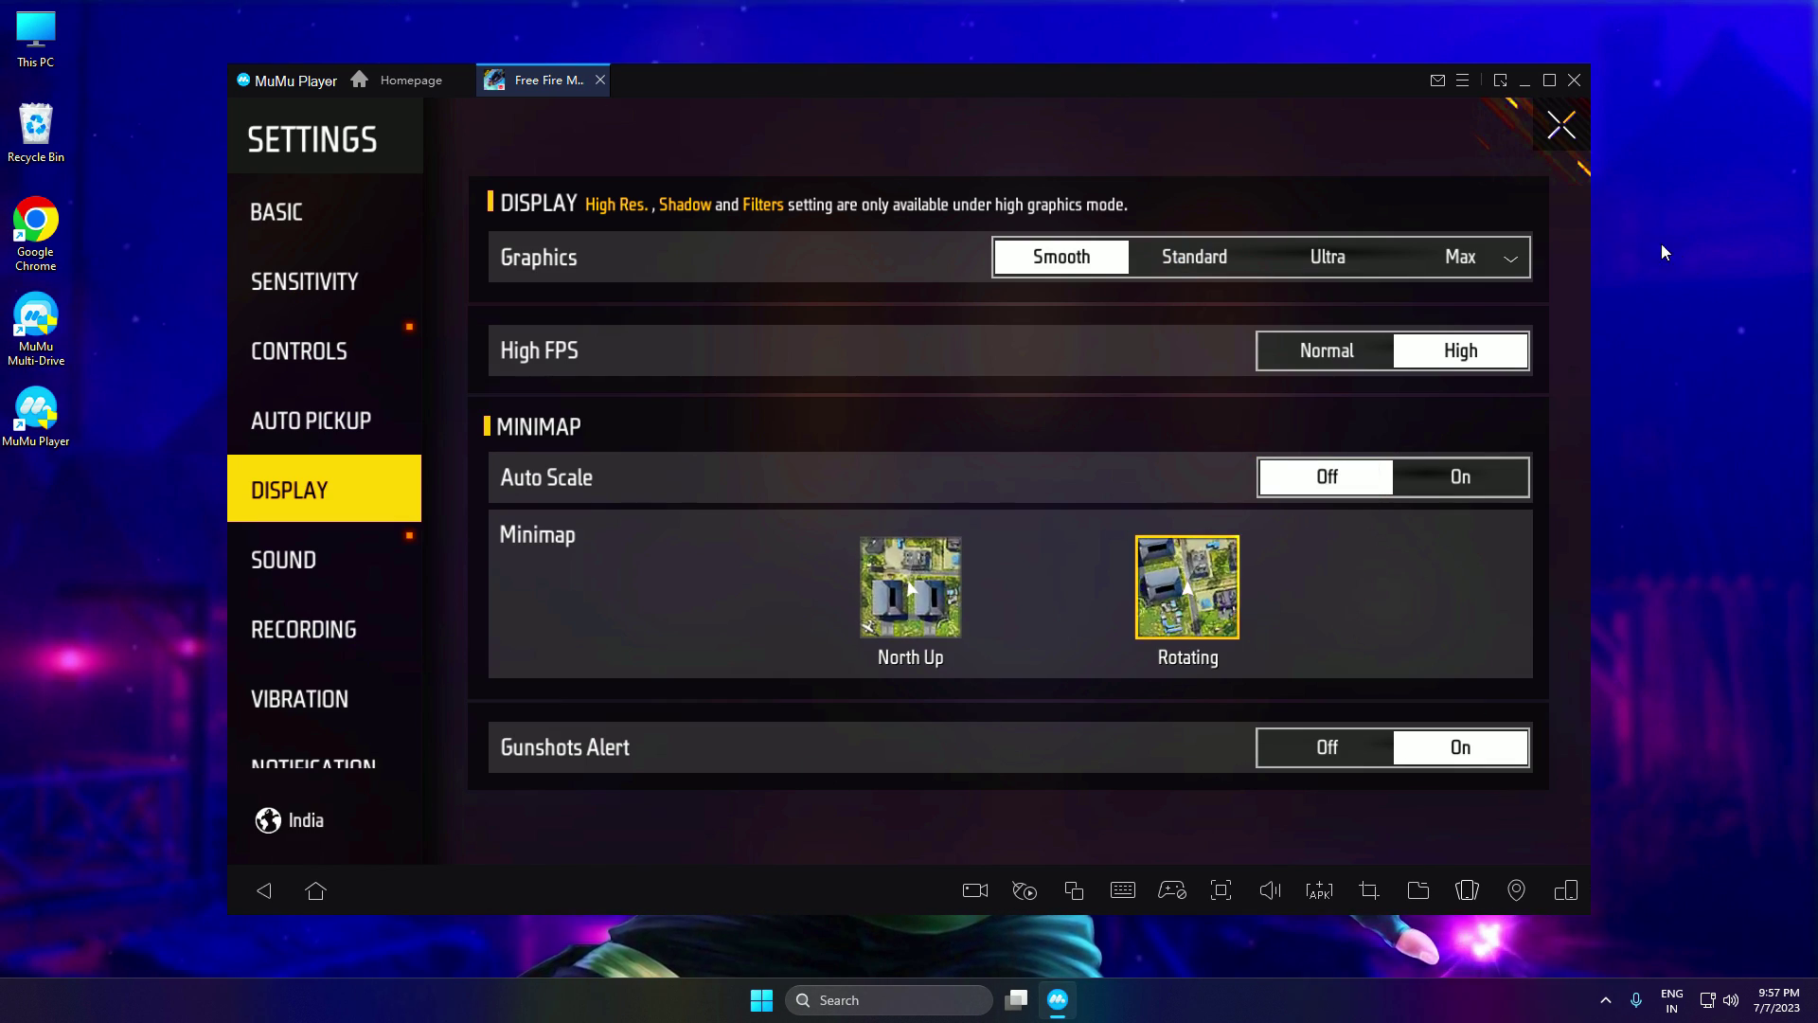
Leave the game settings and start a Clash Squad match on a random map.
left_click(1559, 123)
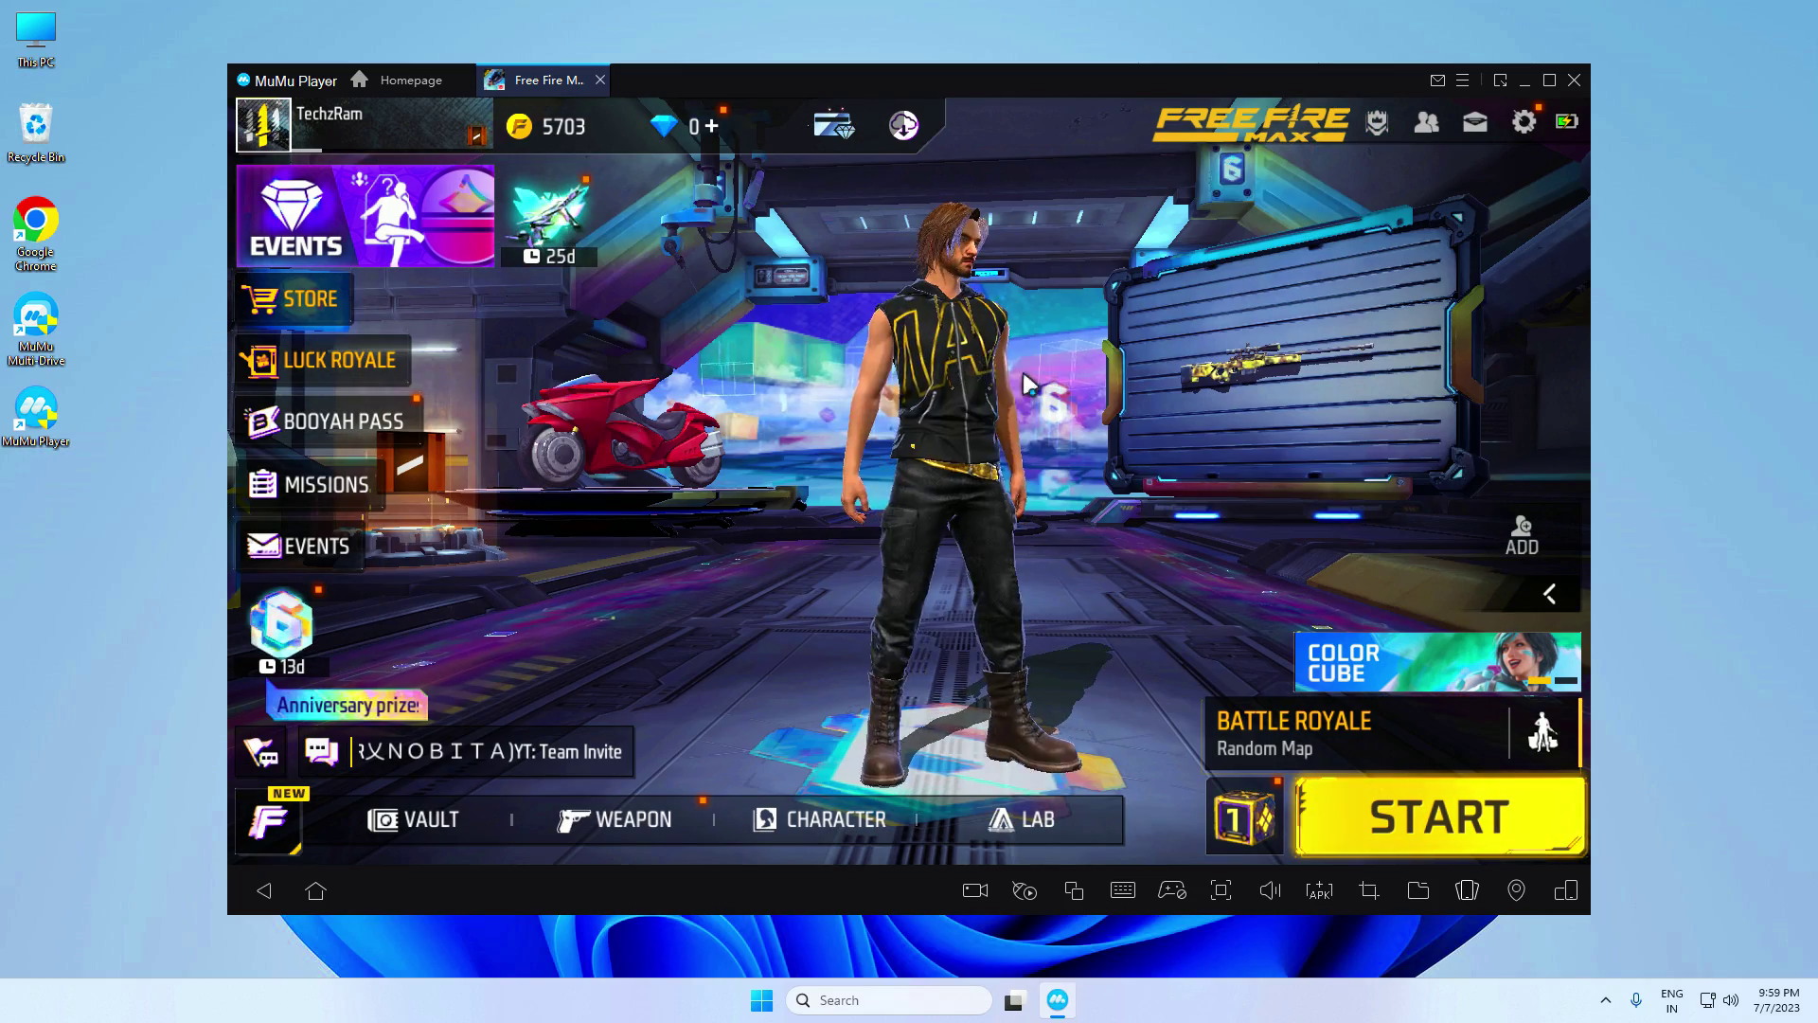
left_click(1401, 727)
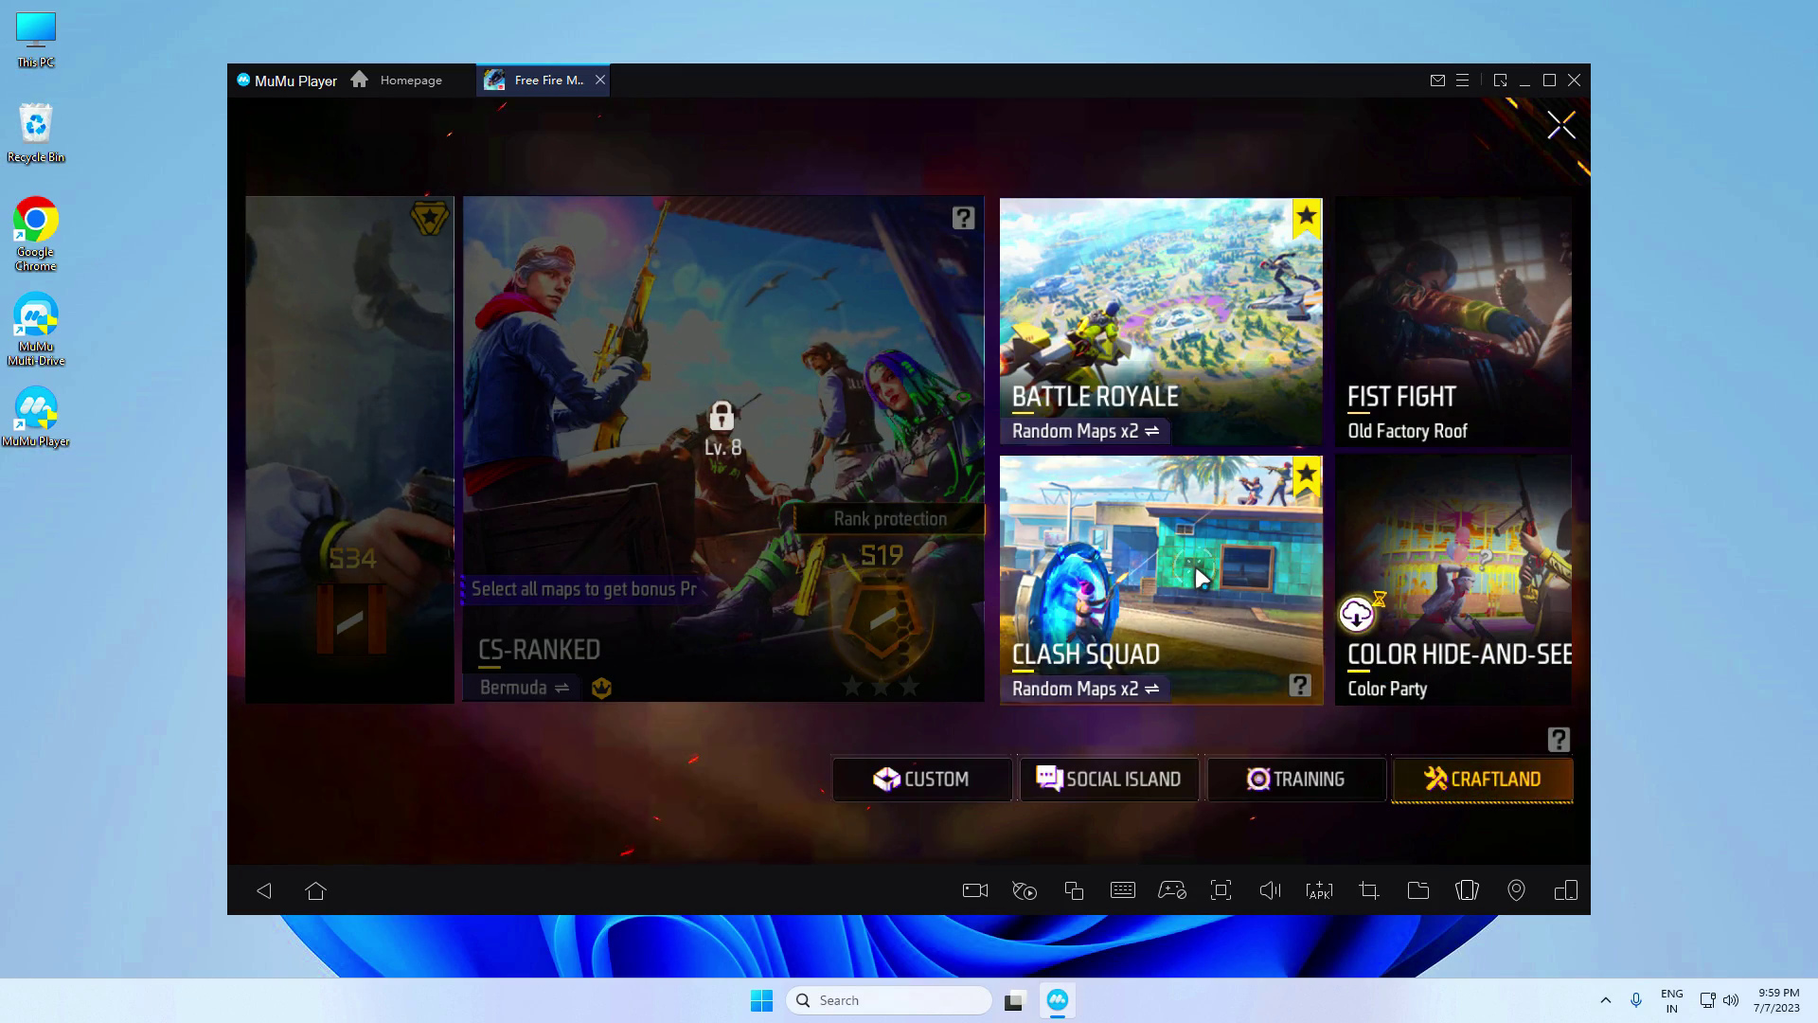
left_click(1195, 562)
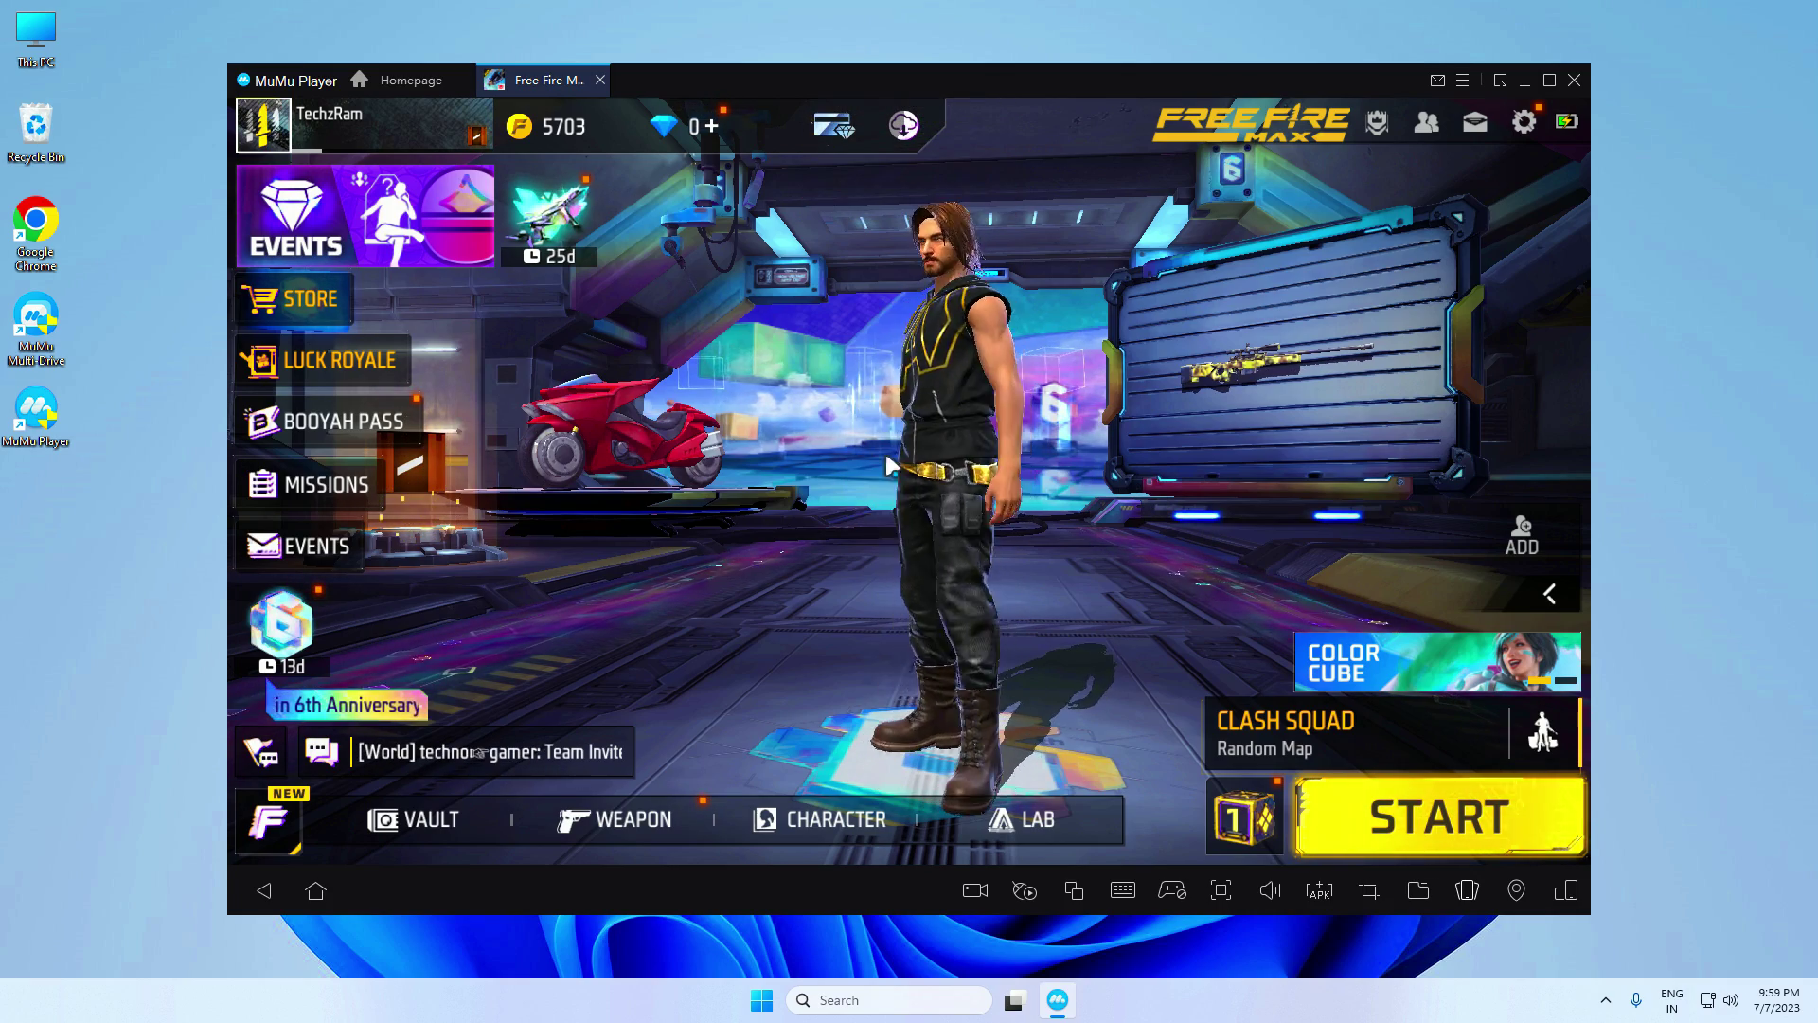
left_click_drag(935, 462, 980, 502)
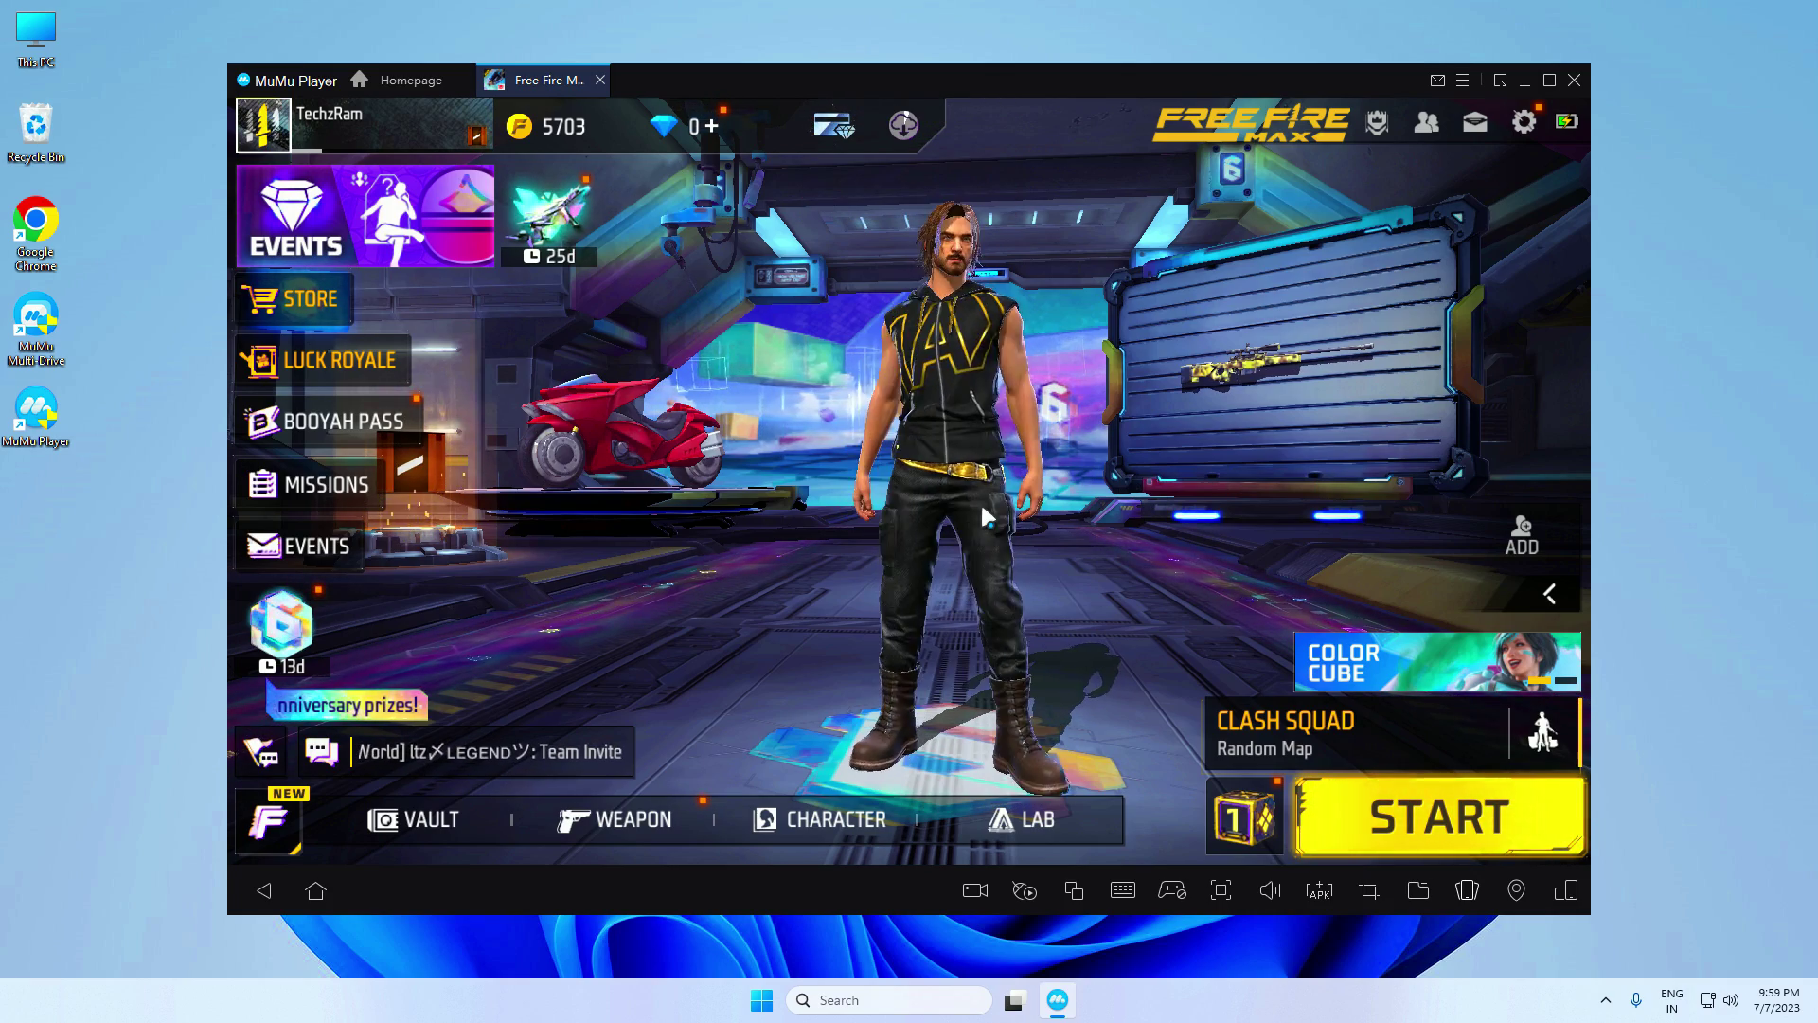
left_click(1457, 821)
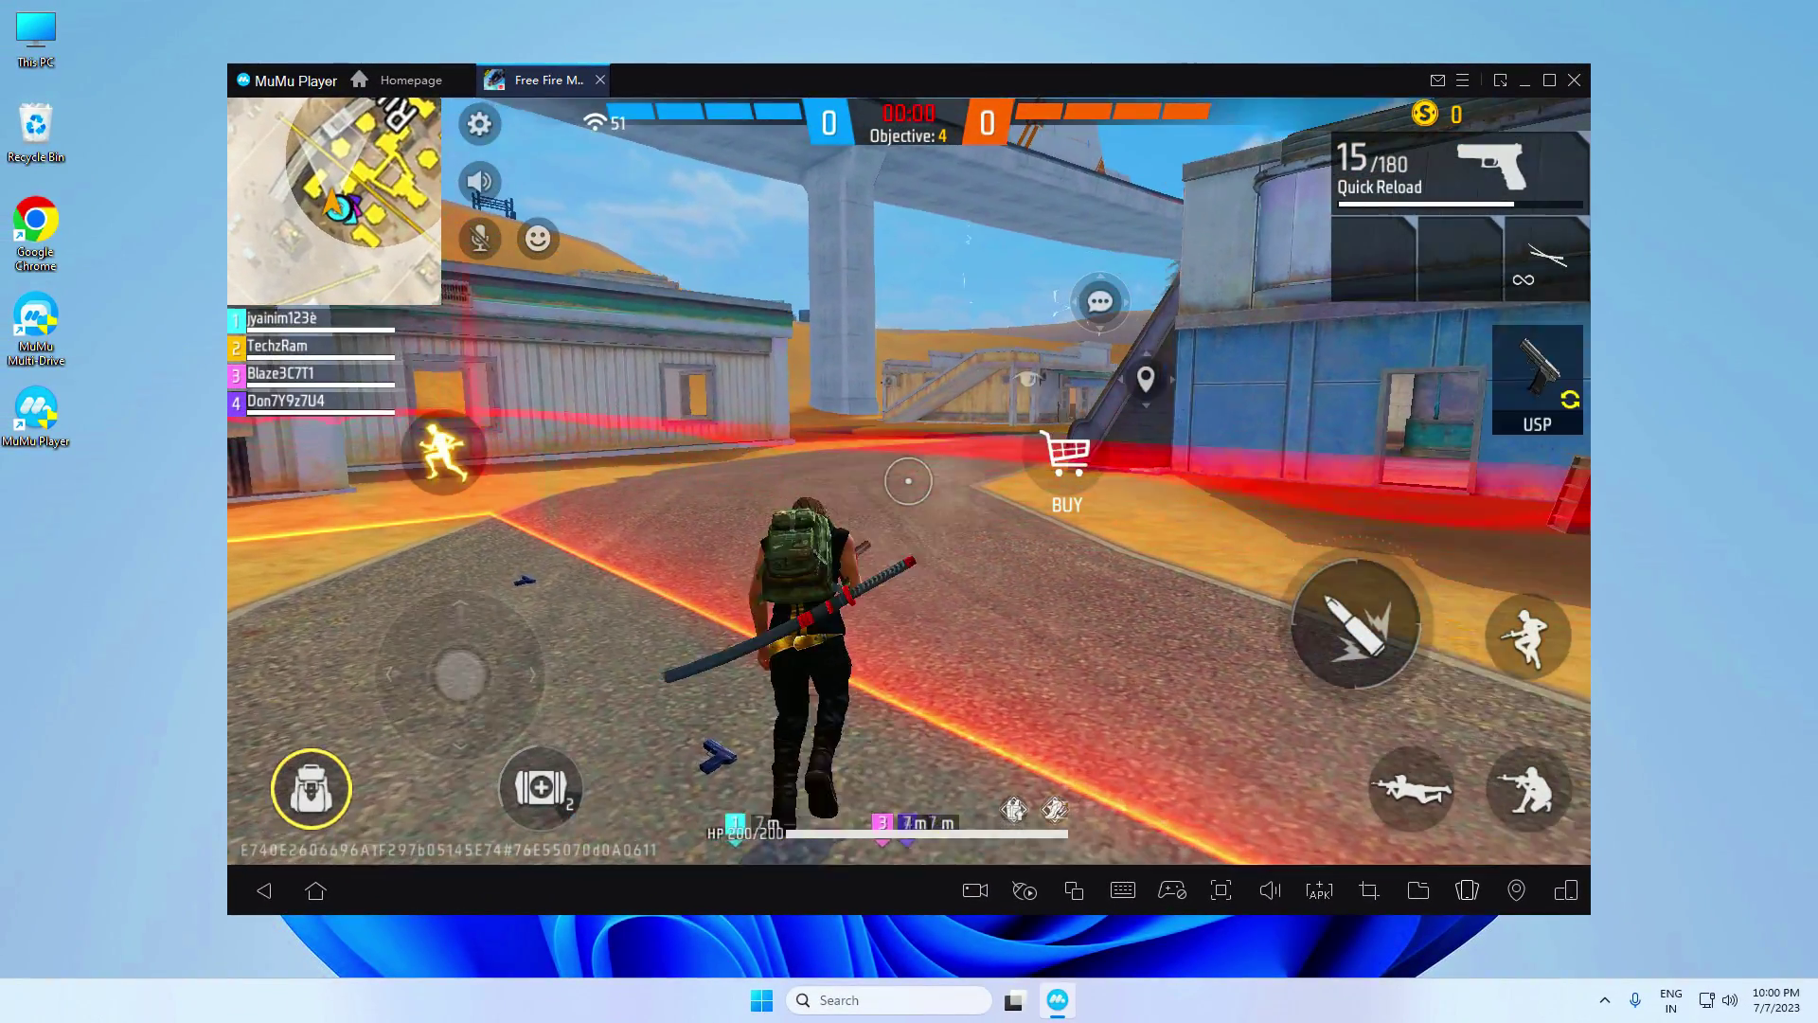
Run the character past the buildings and up the stairs to the wooden rooftop platform beside the barrier.
key("w")
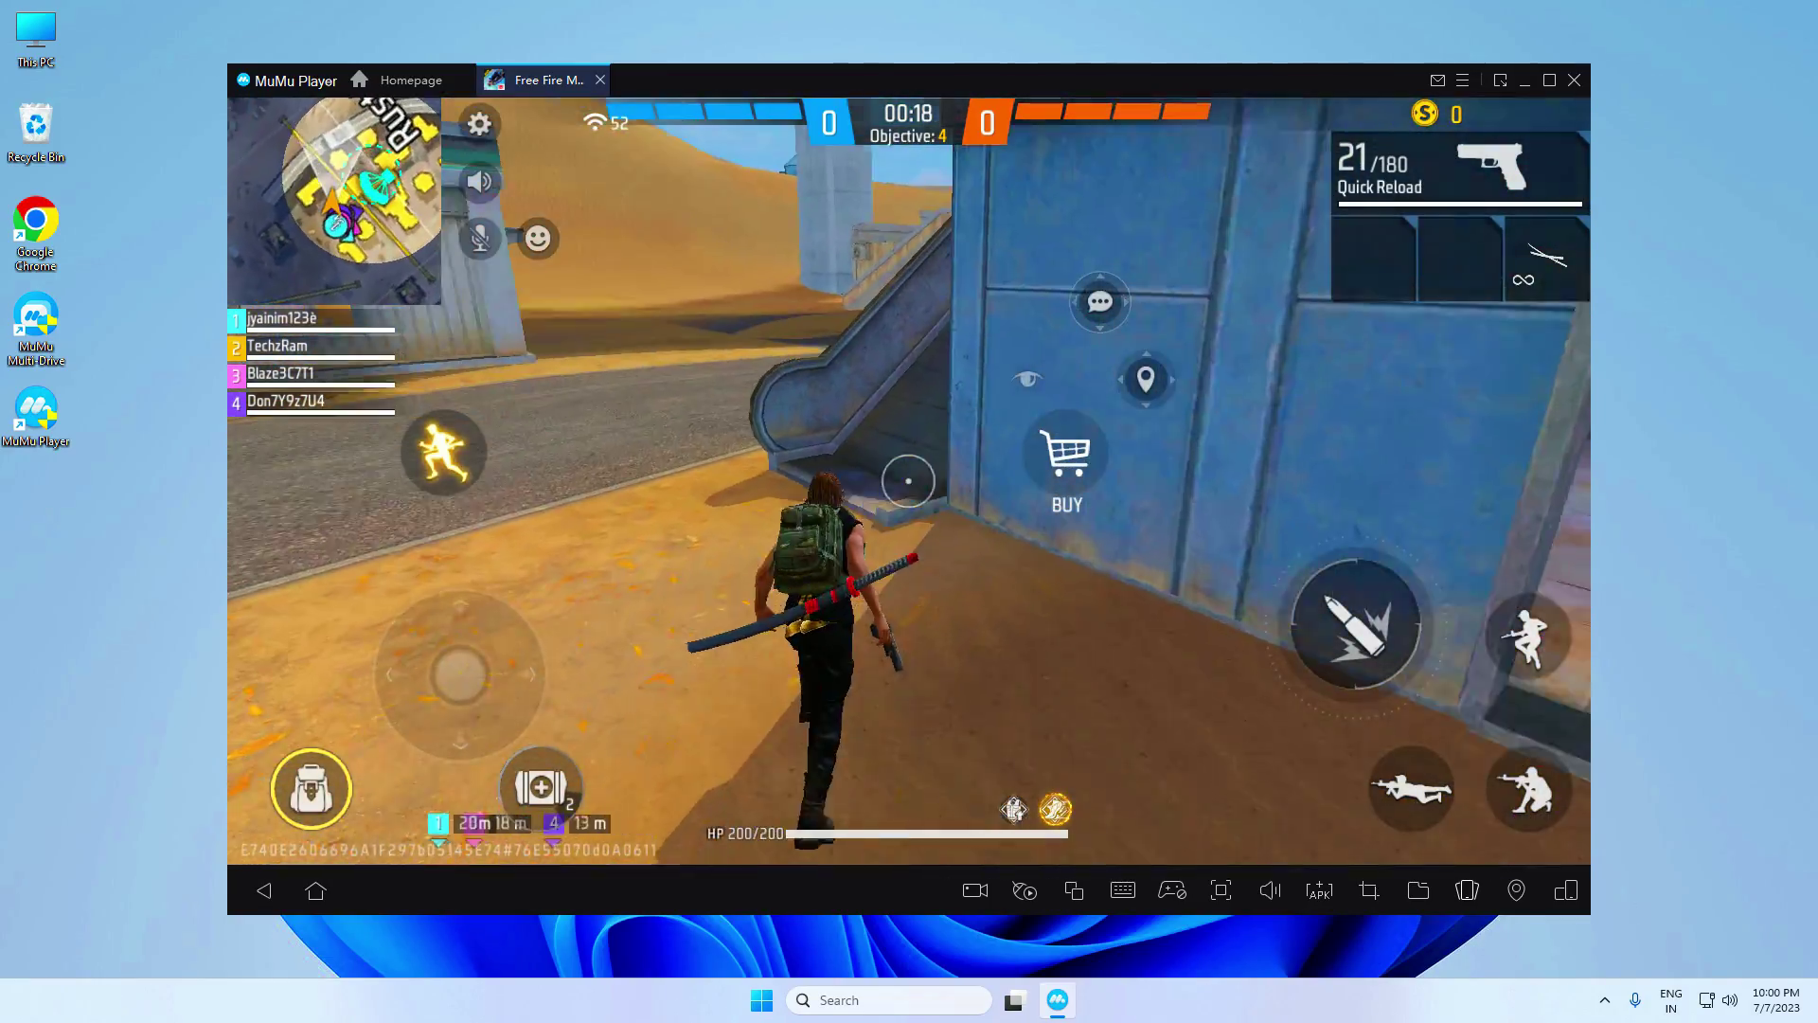
key("w")
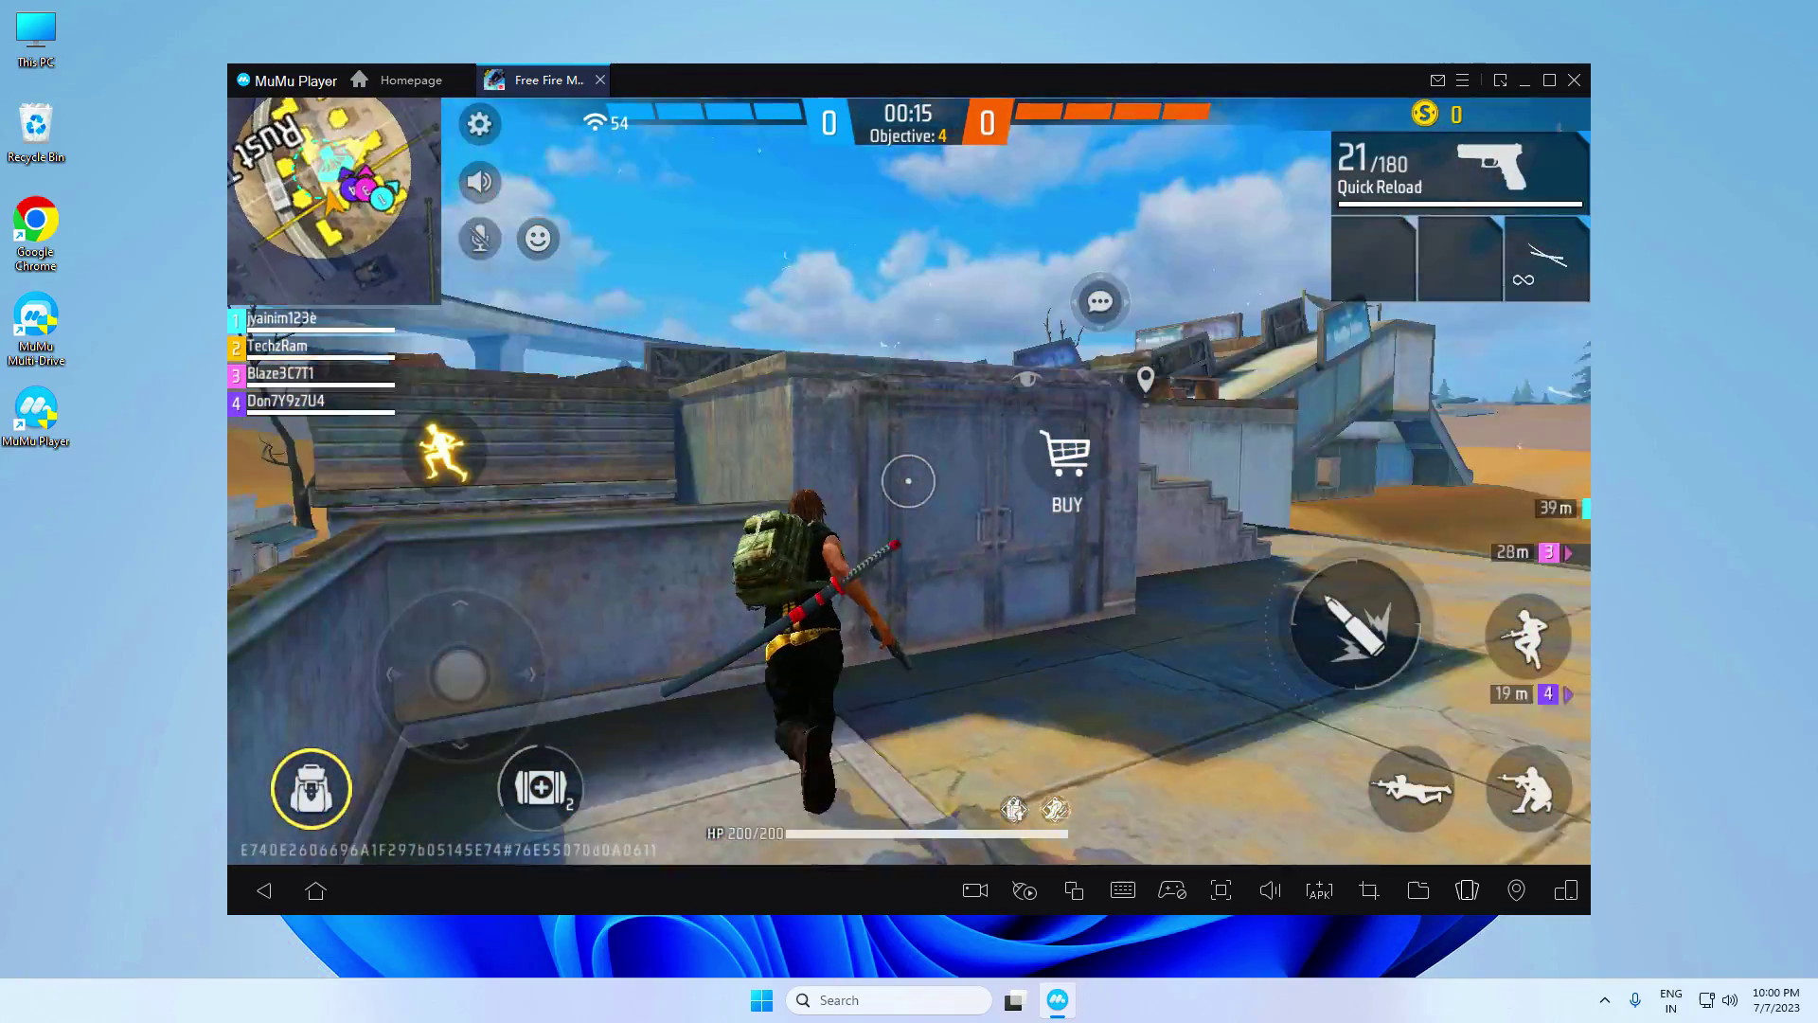
key("w")
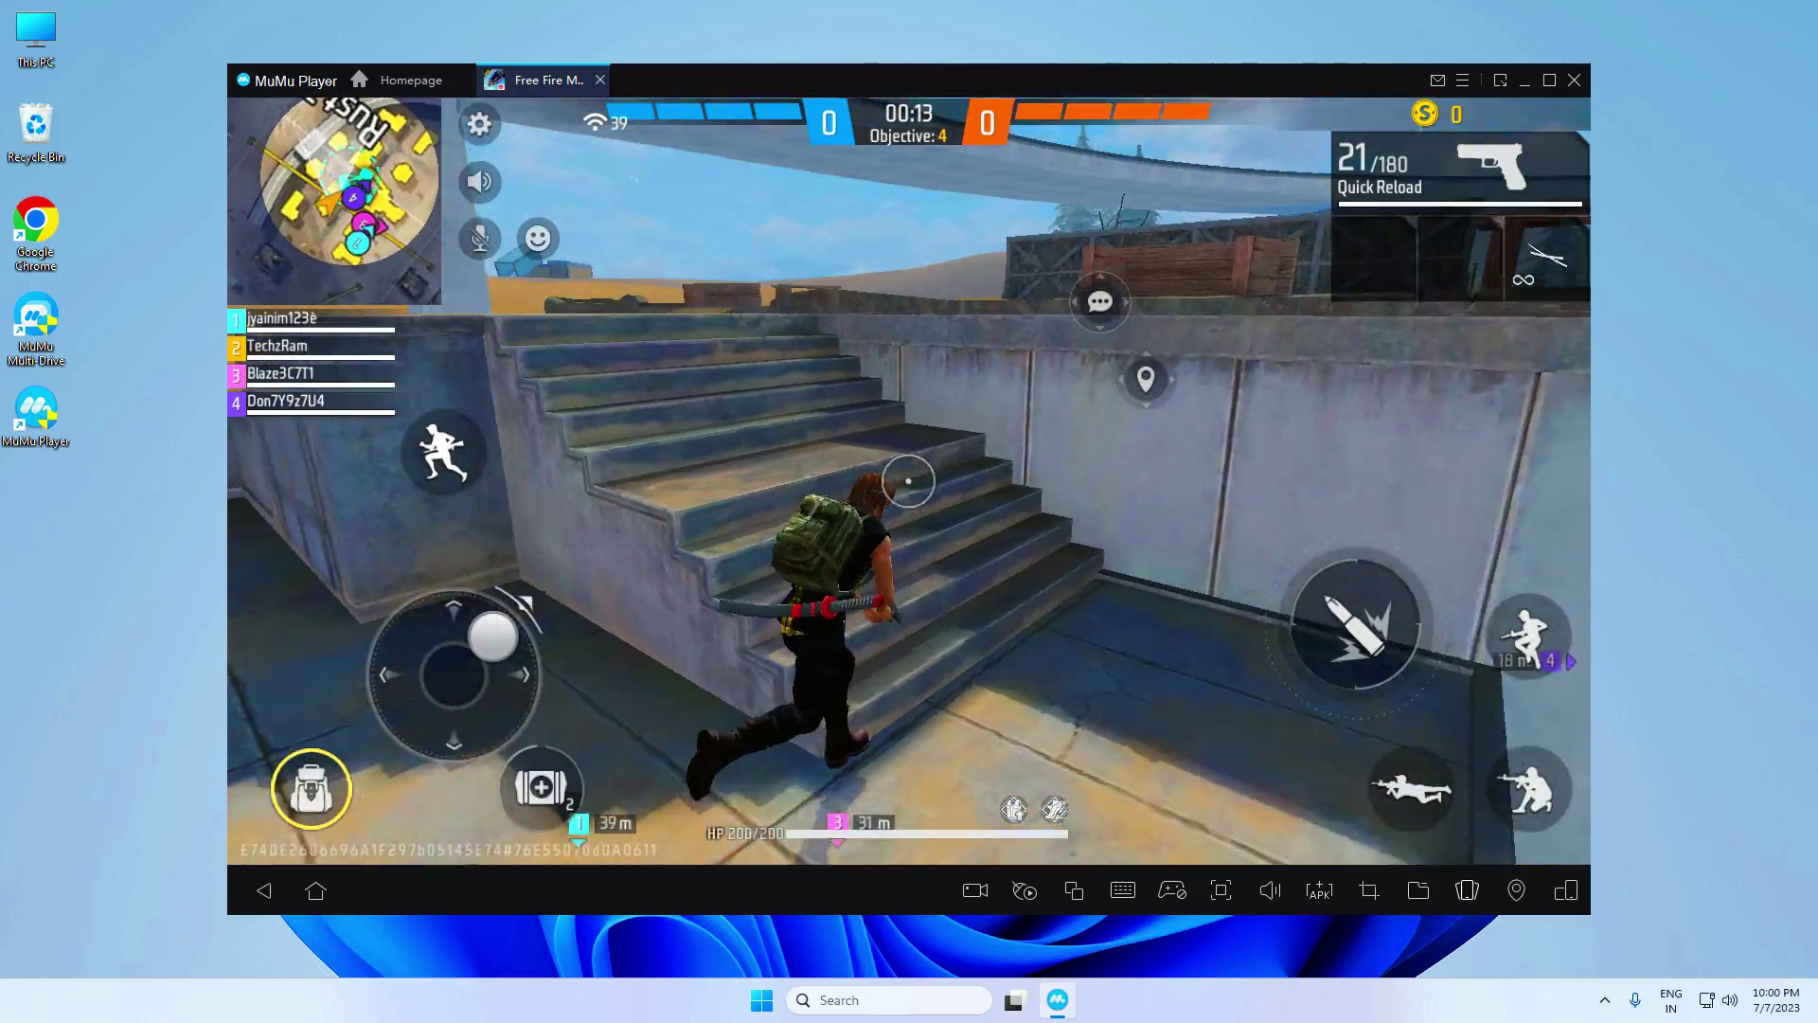
key("w")
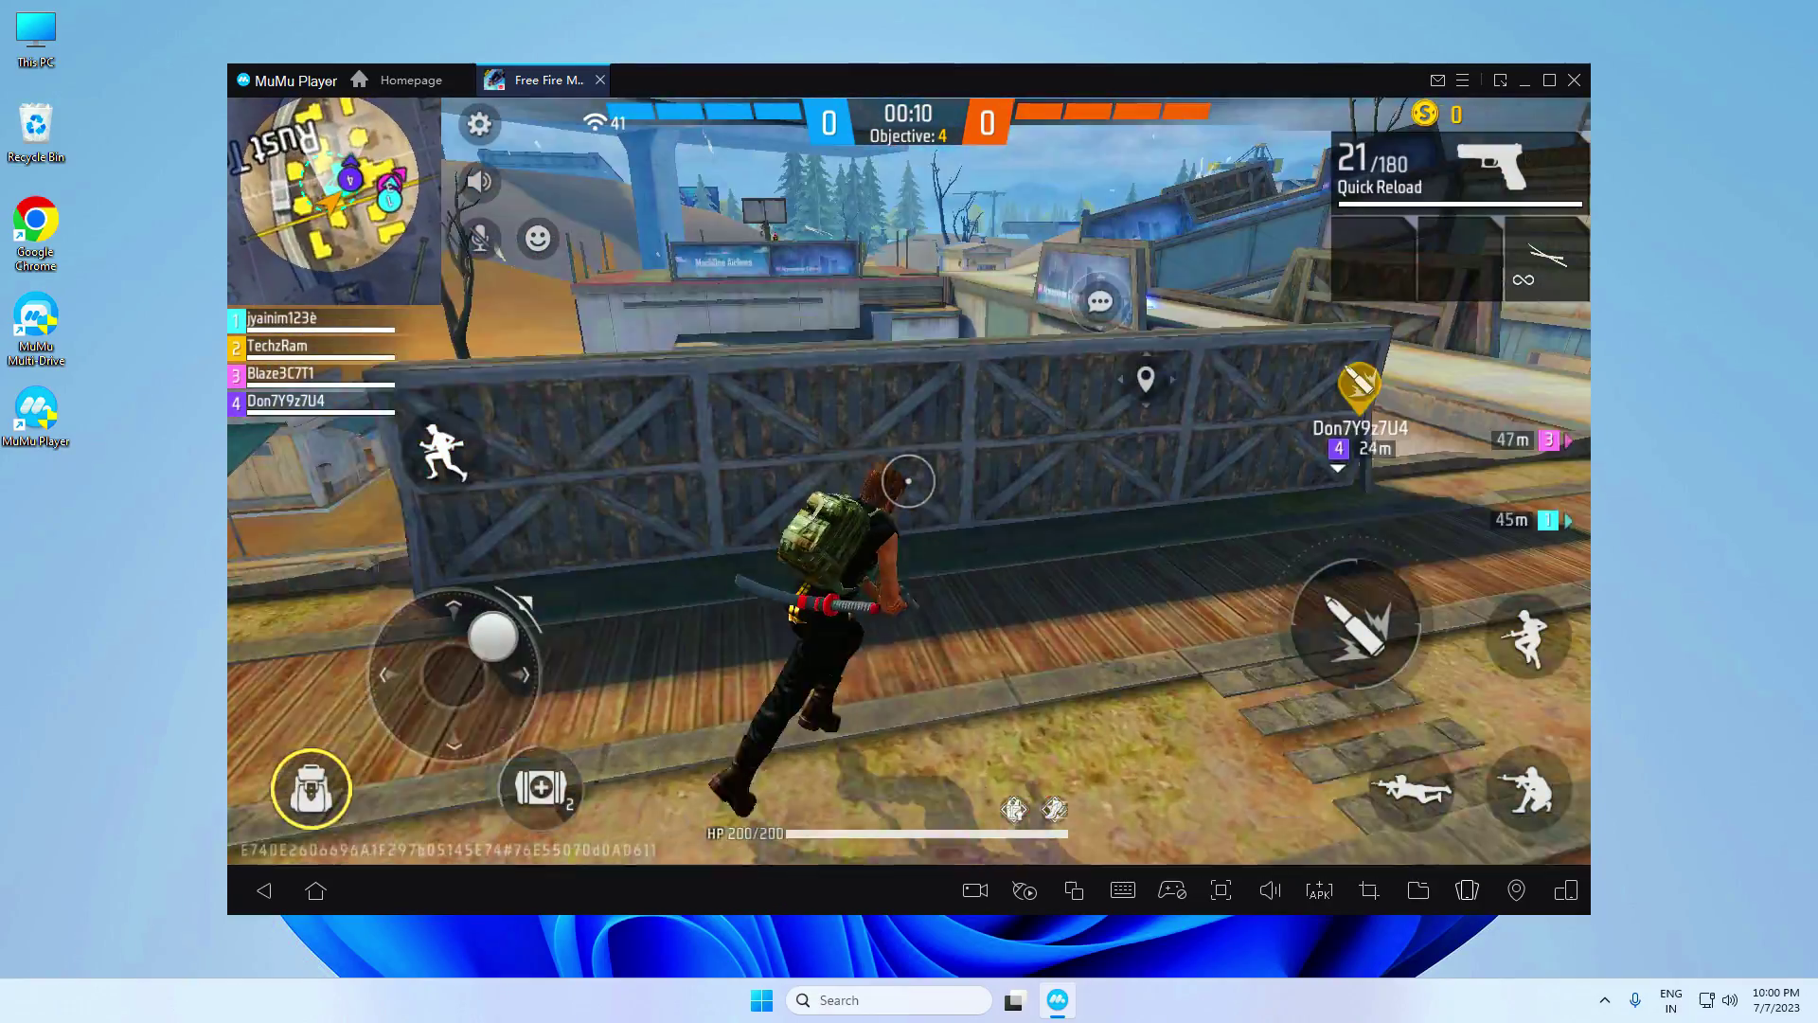
key("w")
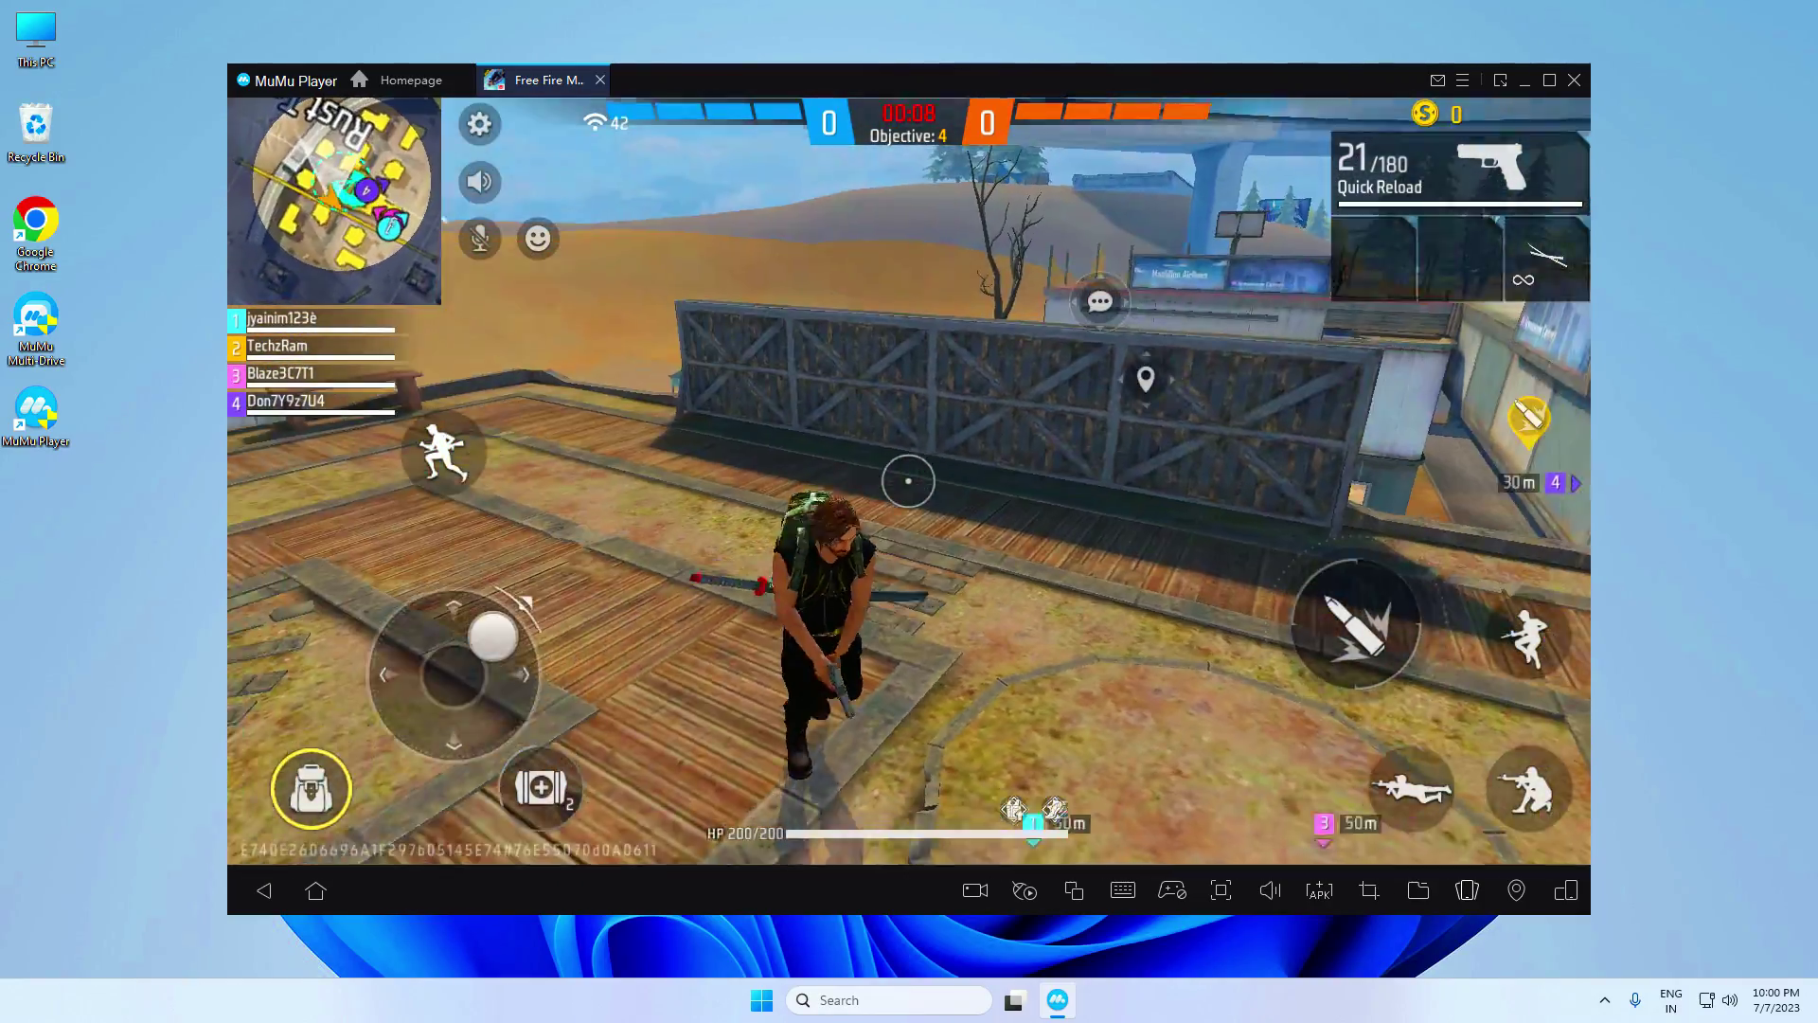
key("w")
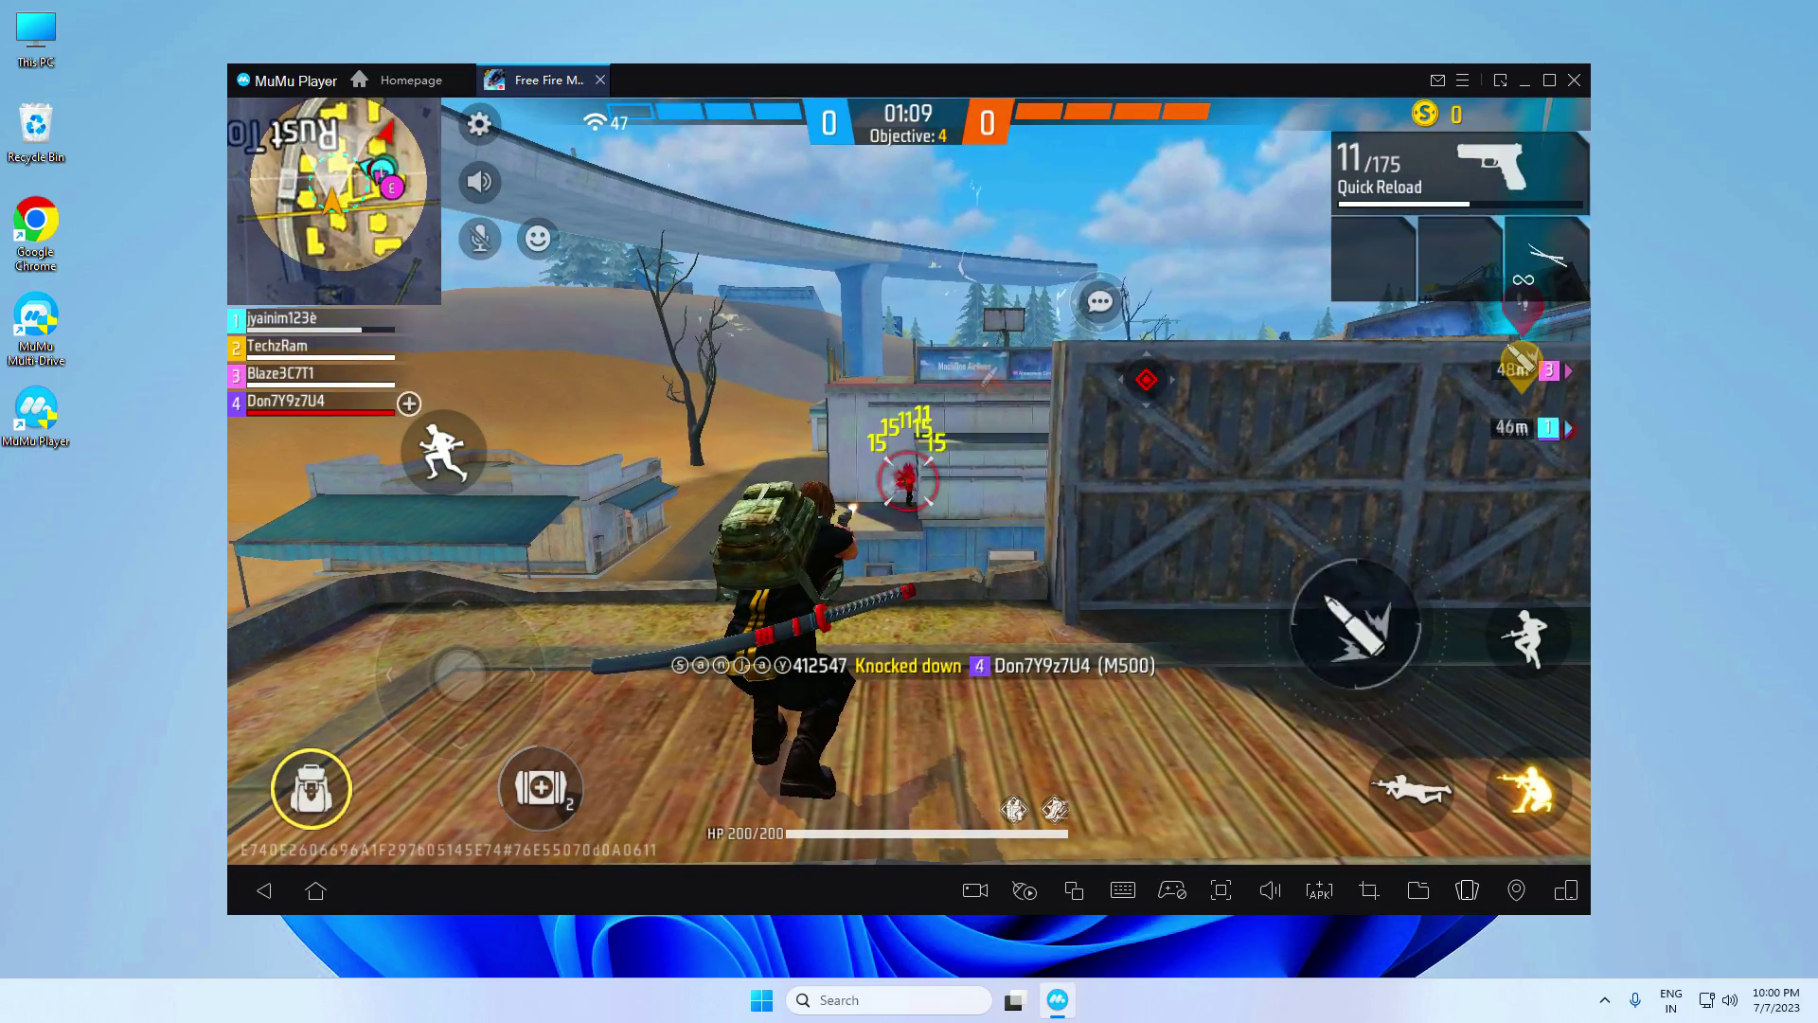
Shoot the distant enemy near the white building with the pistol from the rooftop platform until eliminated.
left_click(908, 480)
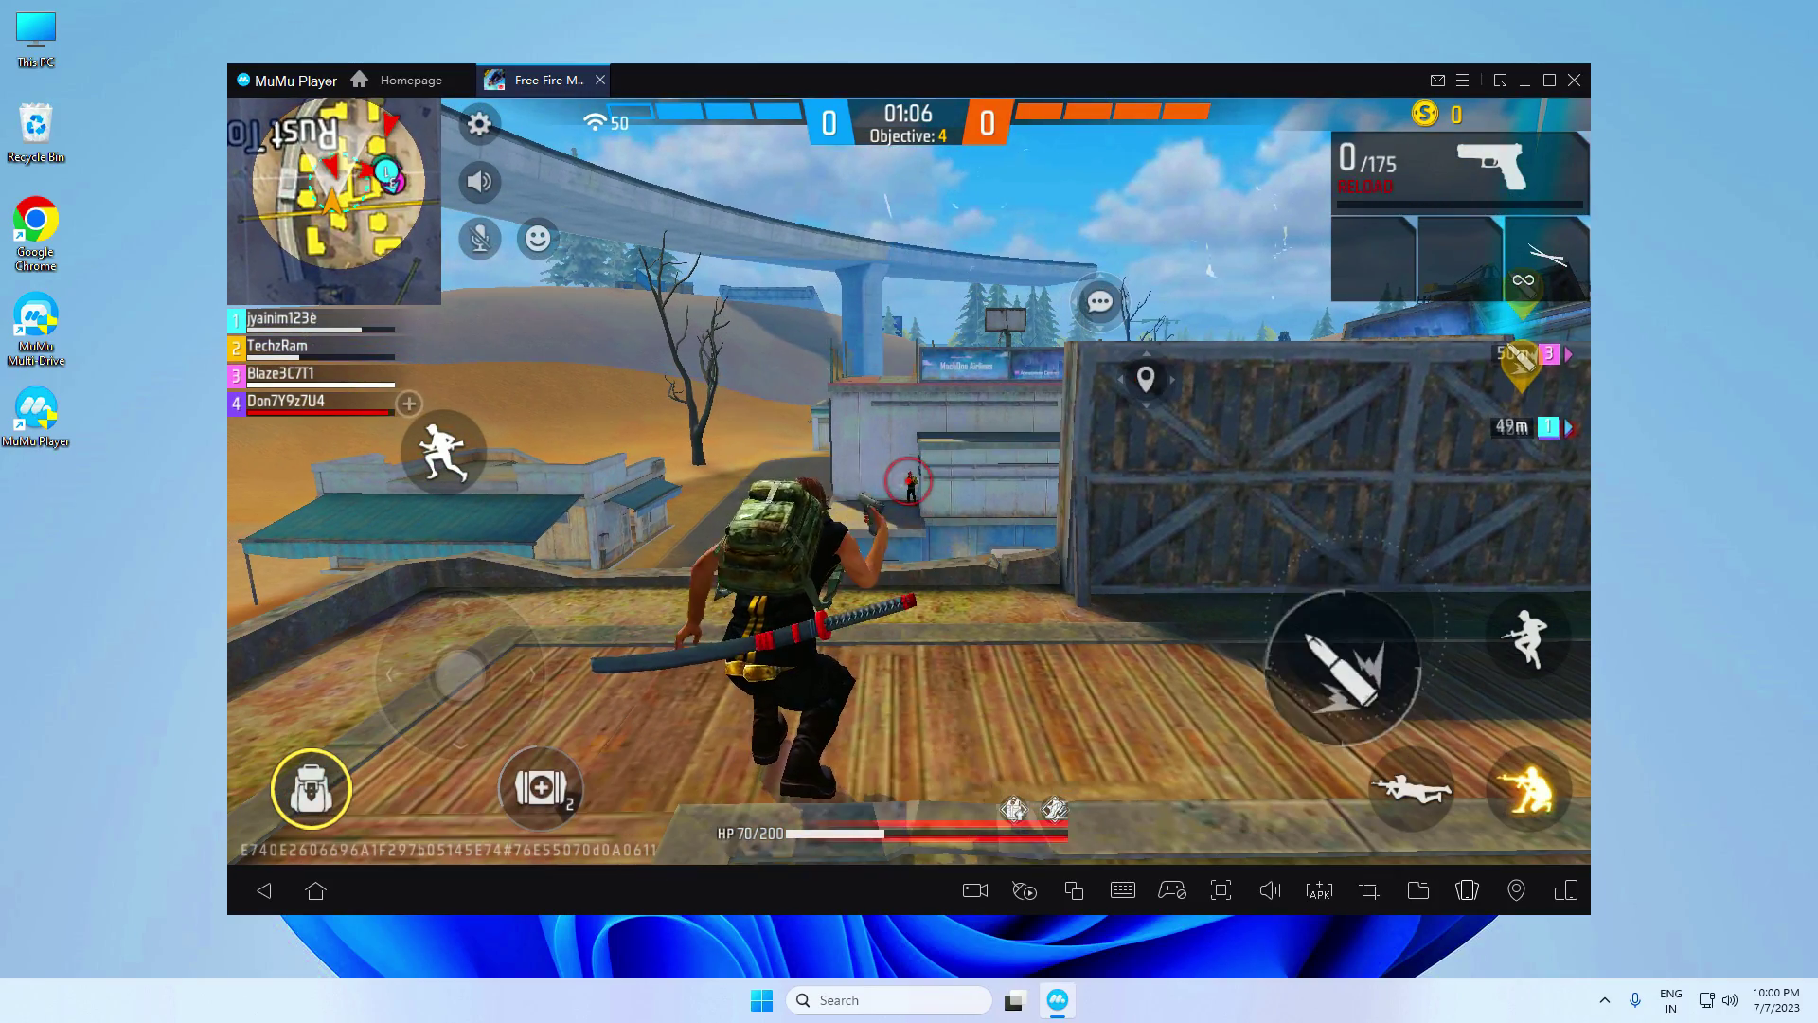
key("d")
left_click(908, 480)
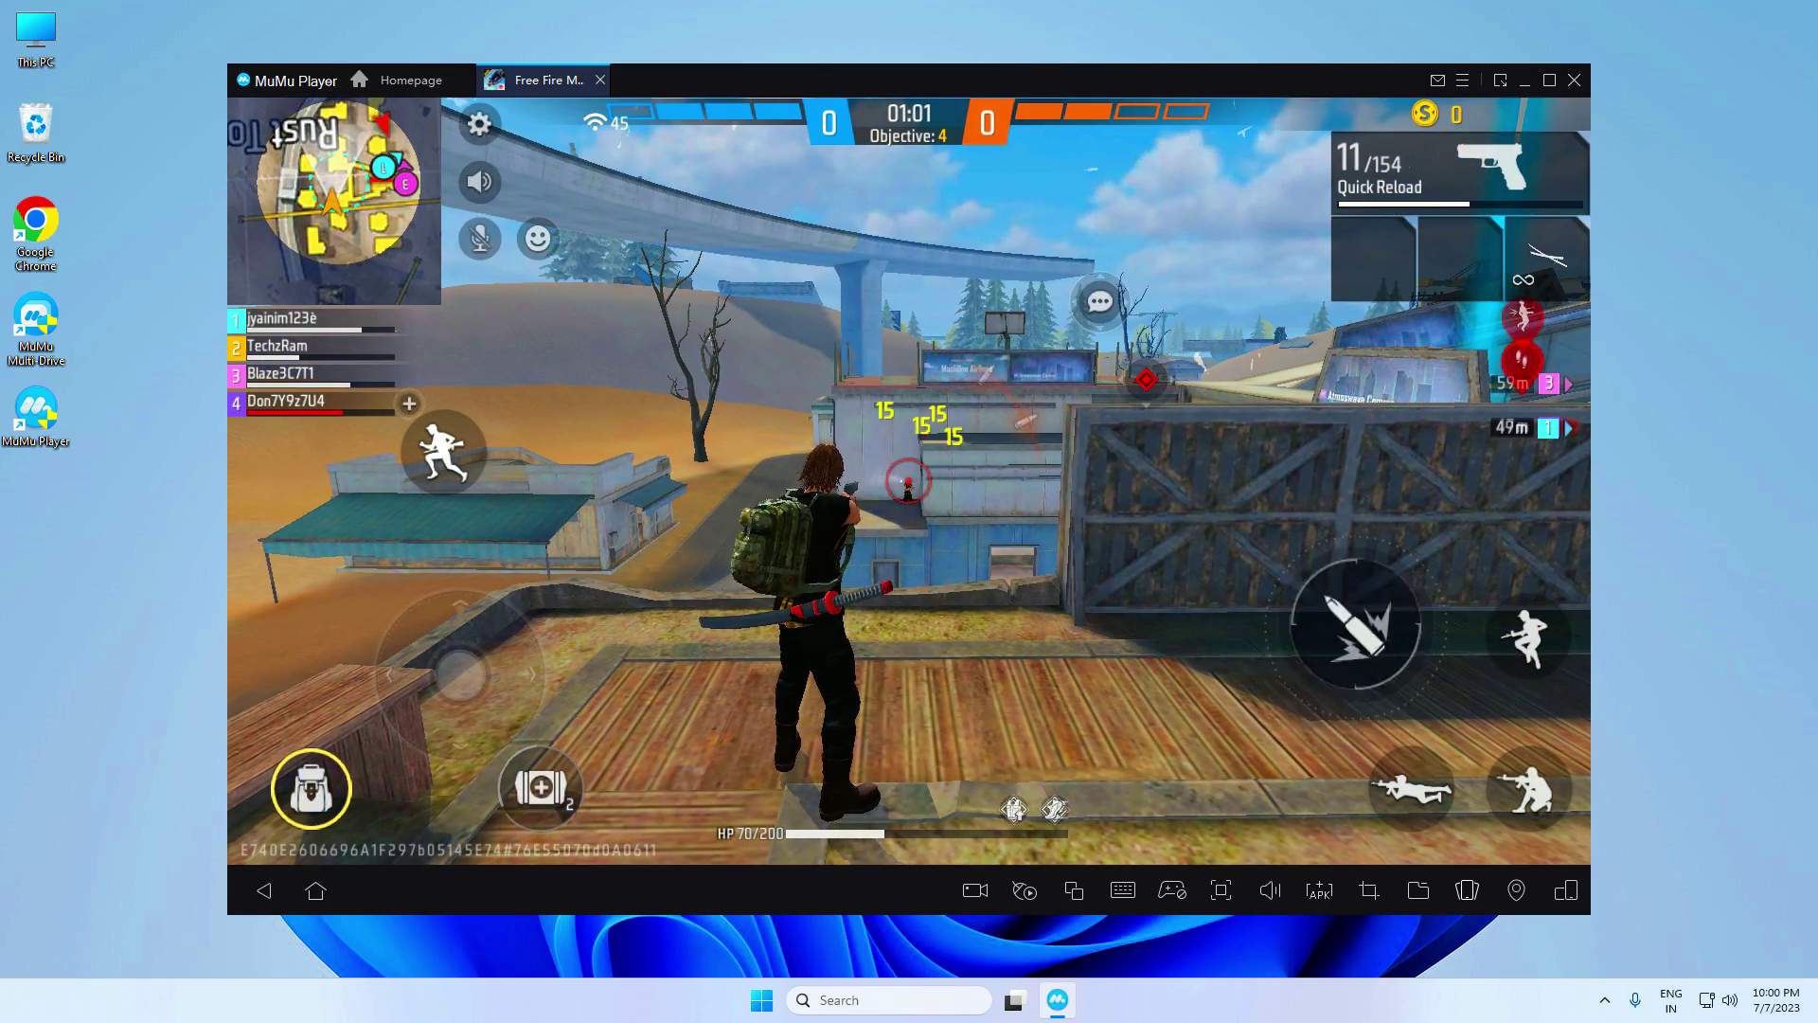
key("w")
key("s")
key("a")
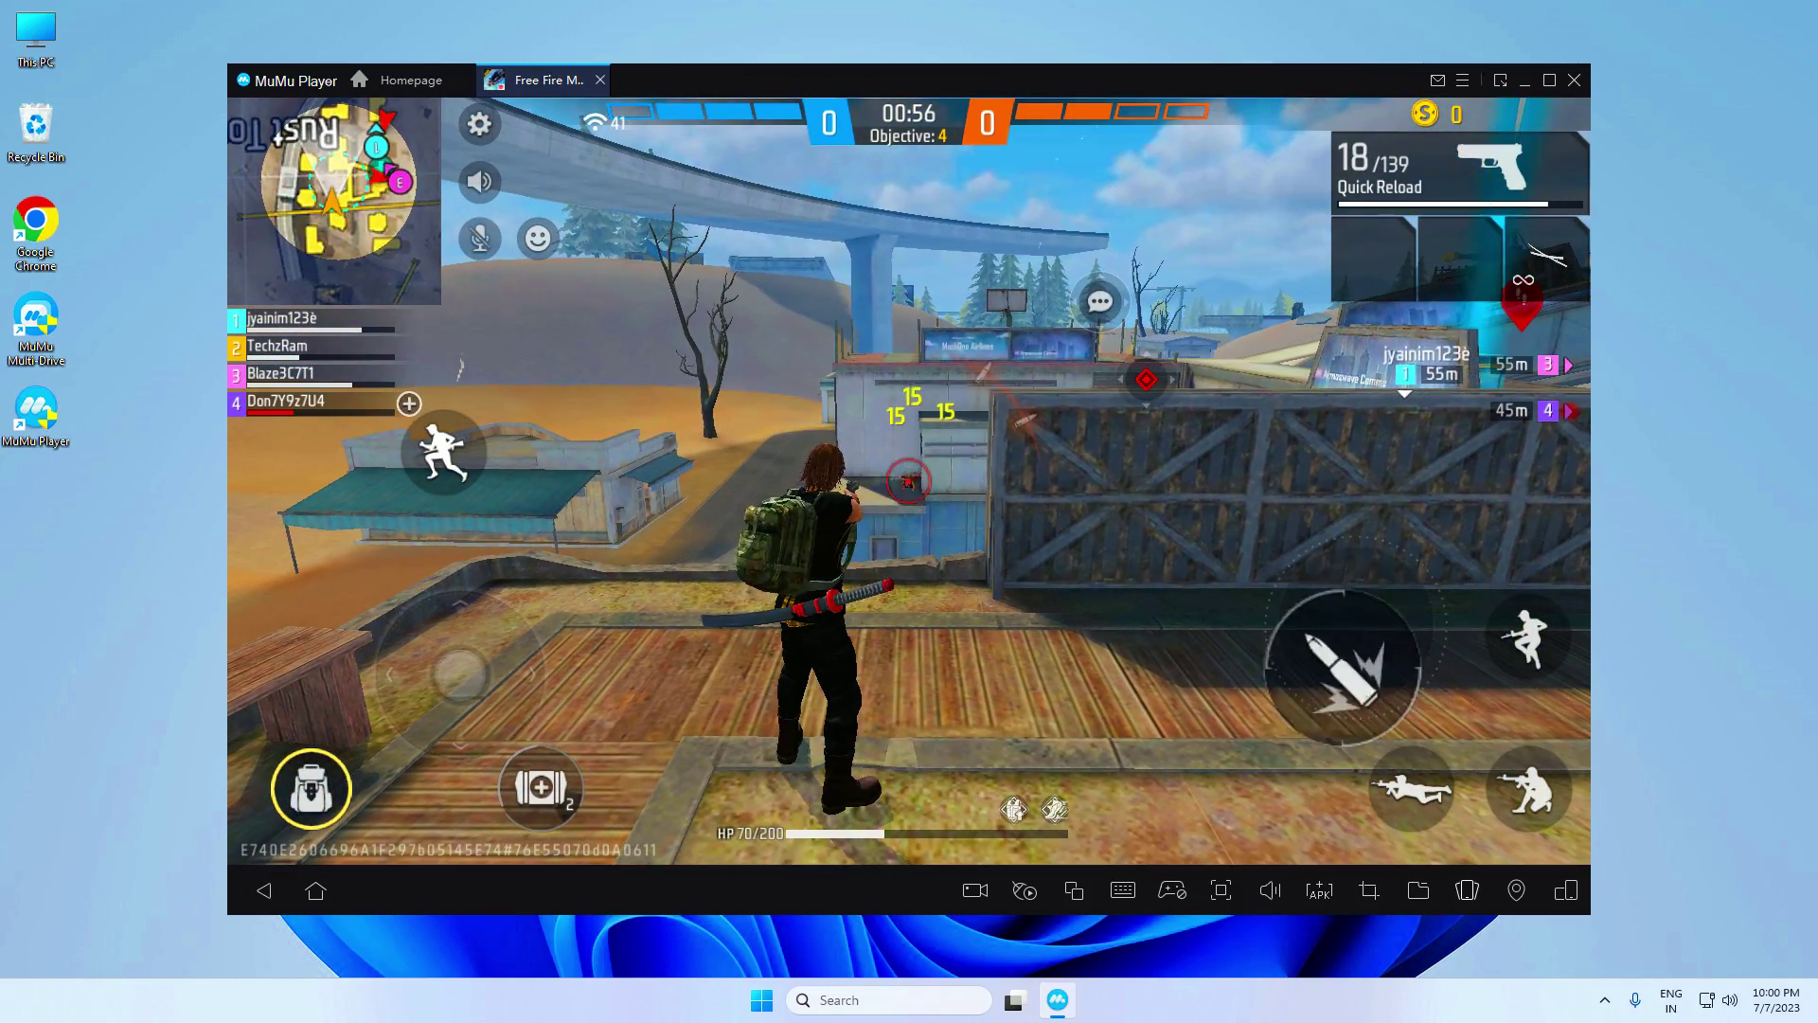
left_click(908, 480)
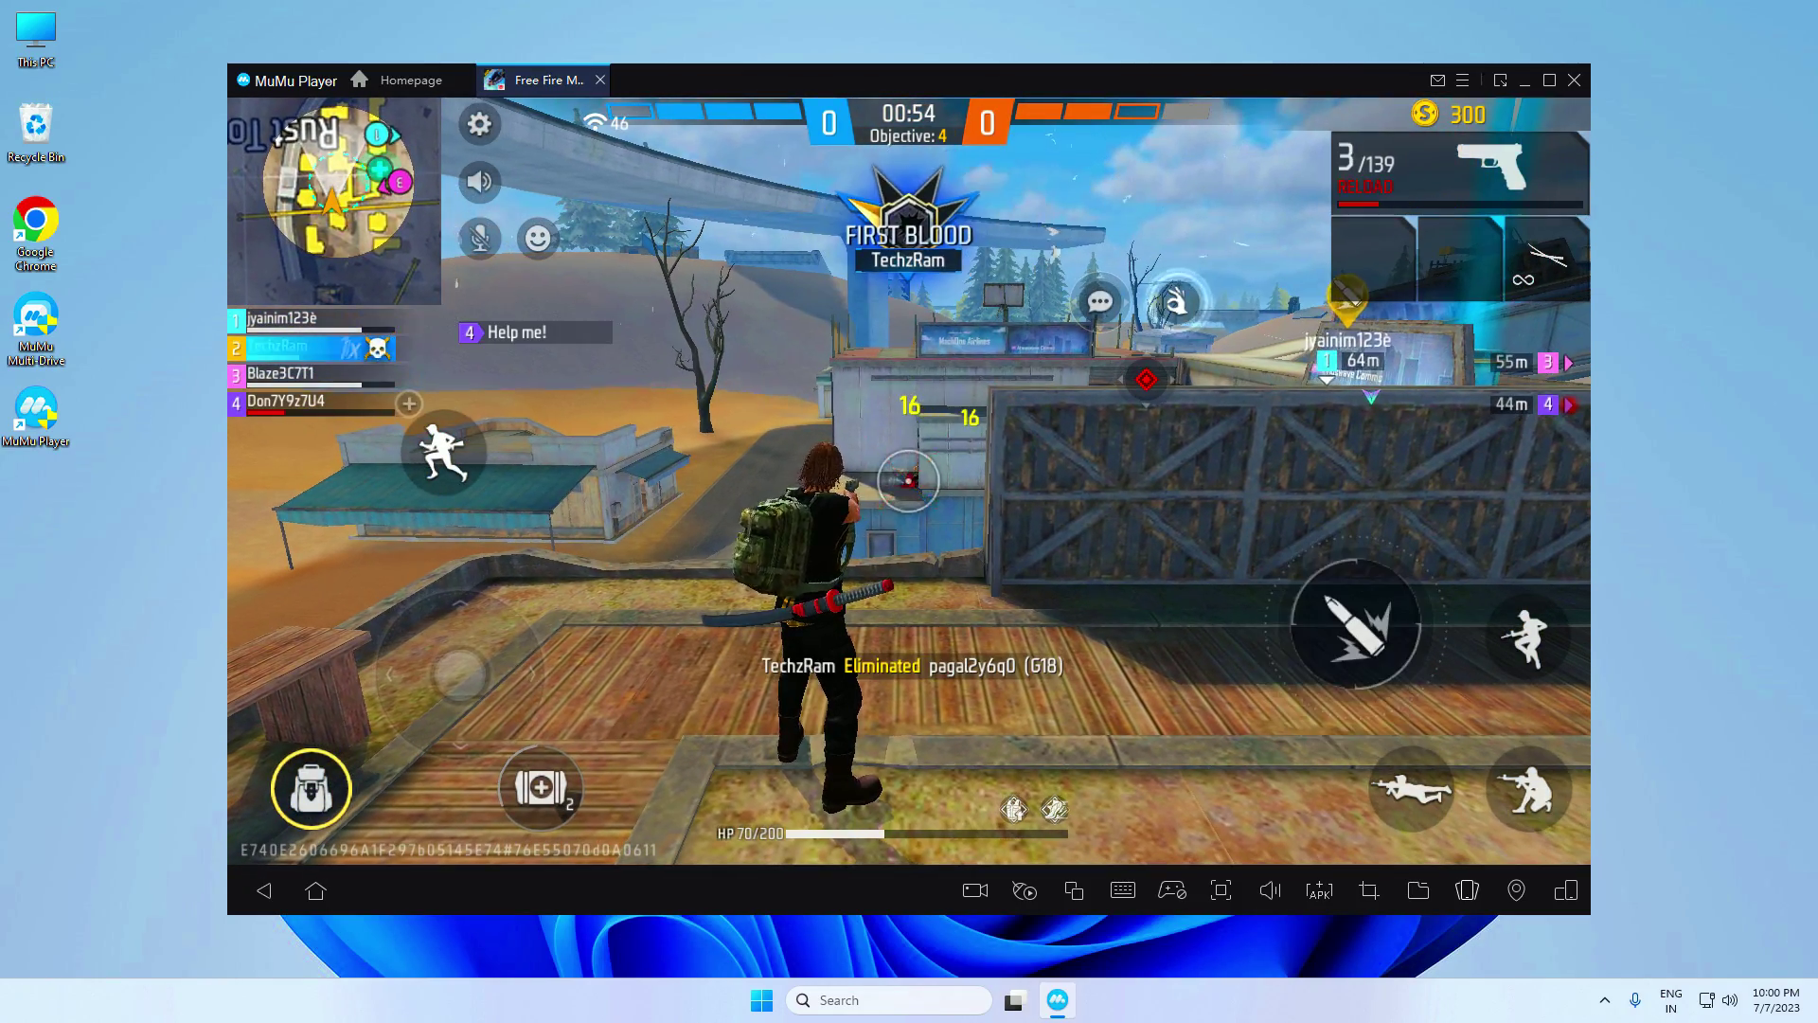
Reload the pistol and heal with a med kit in cover behind the rooftop barrier.
key("w")
key("r")
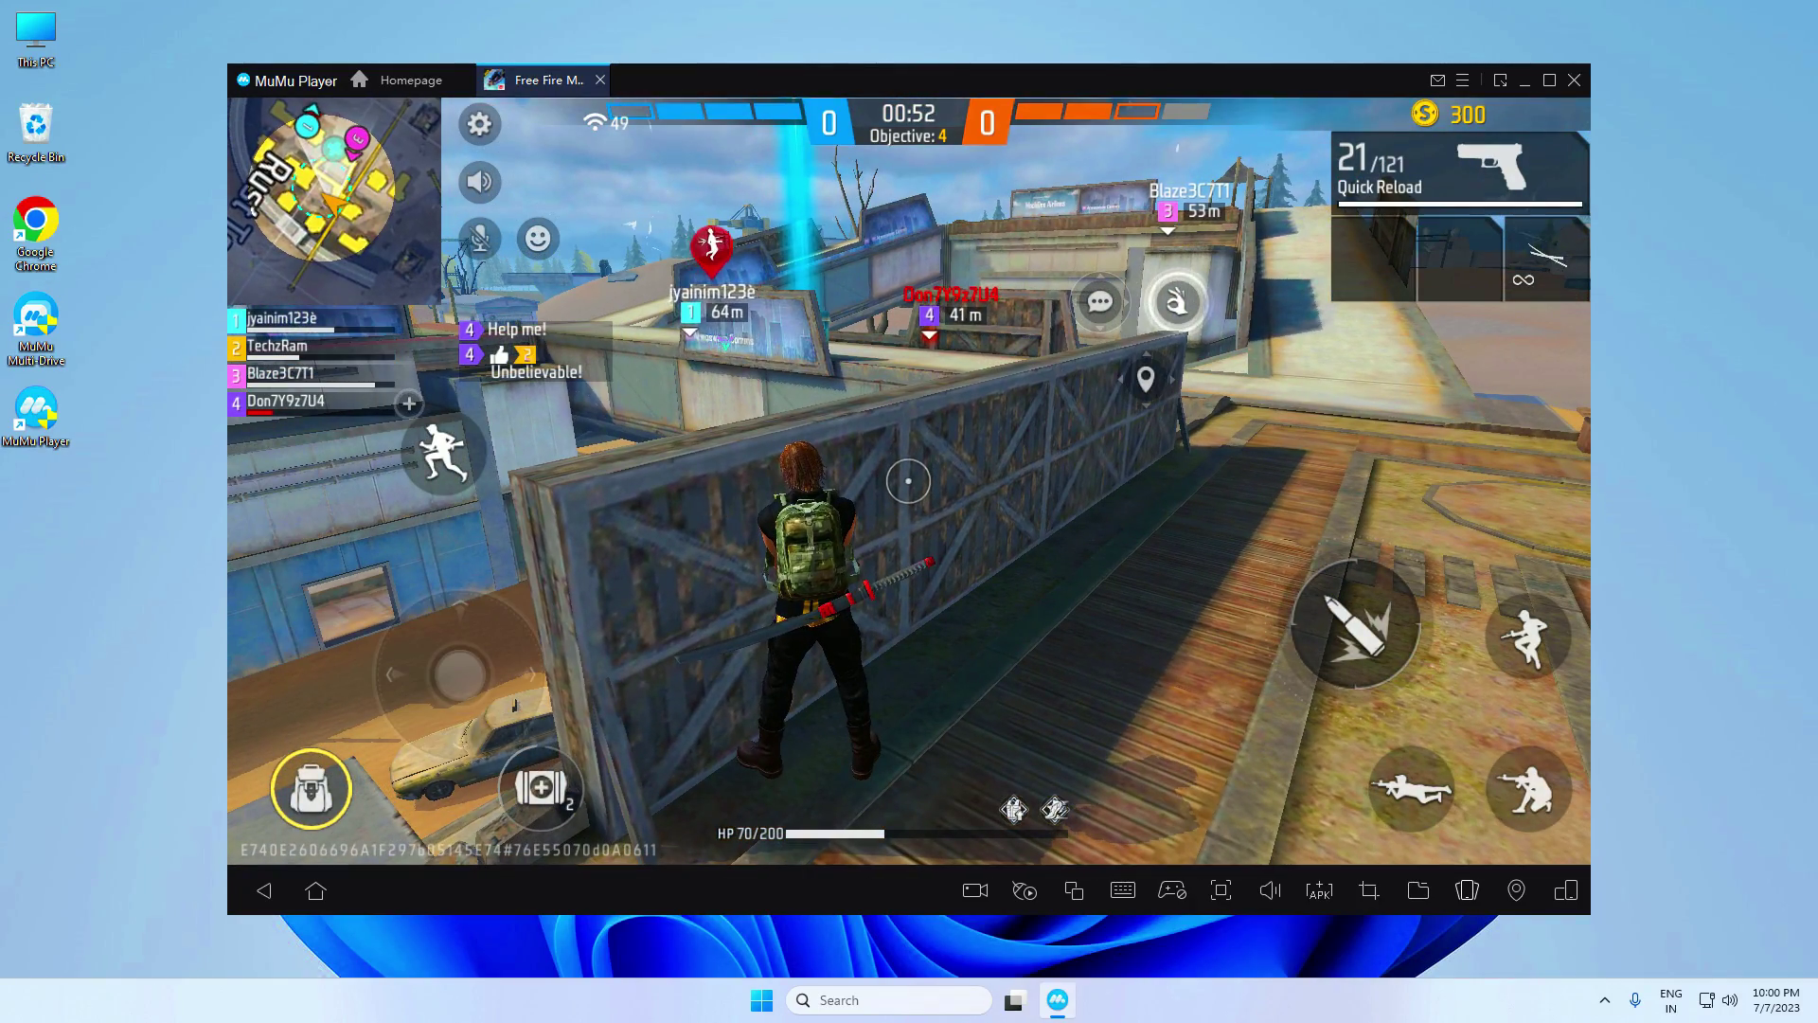
key("a")
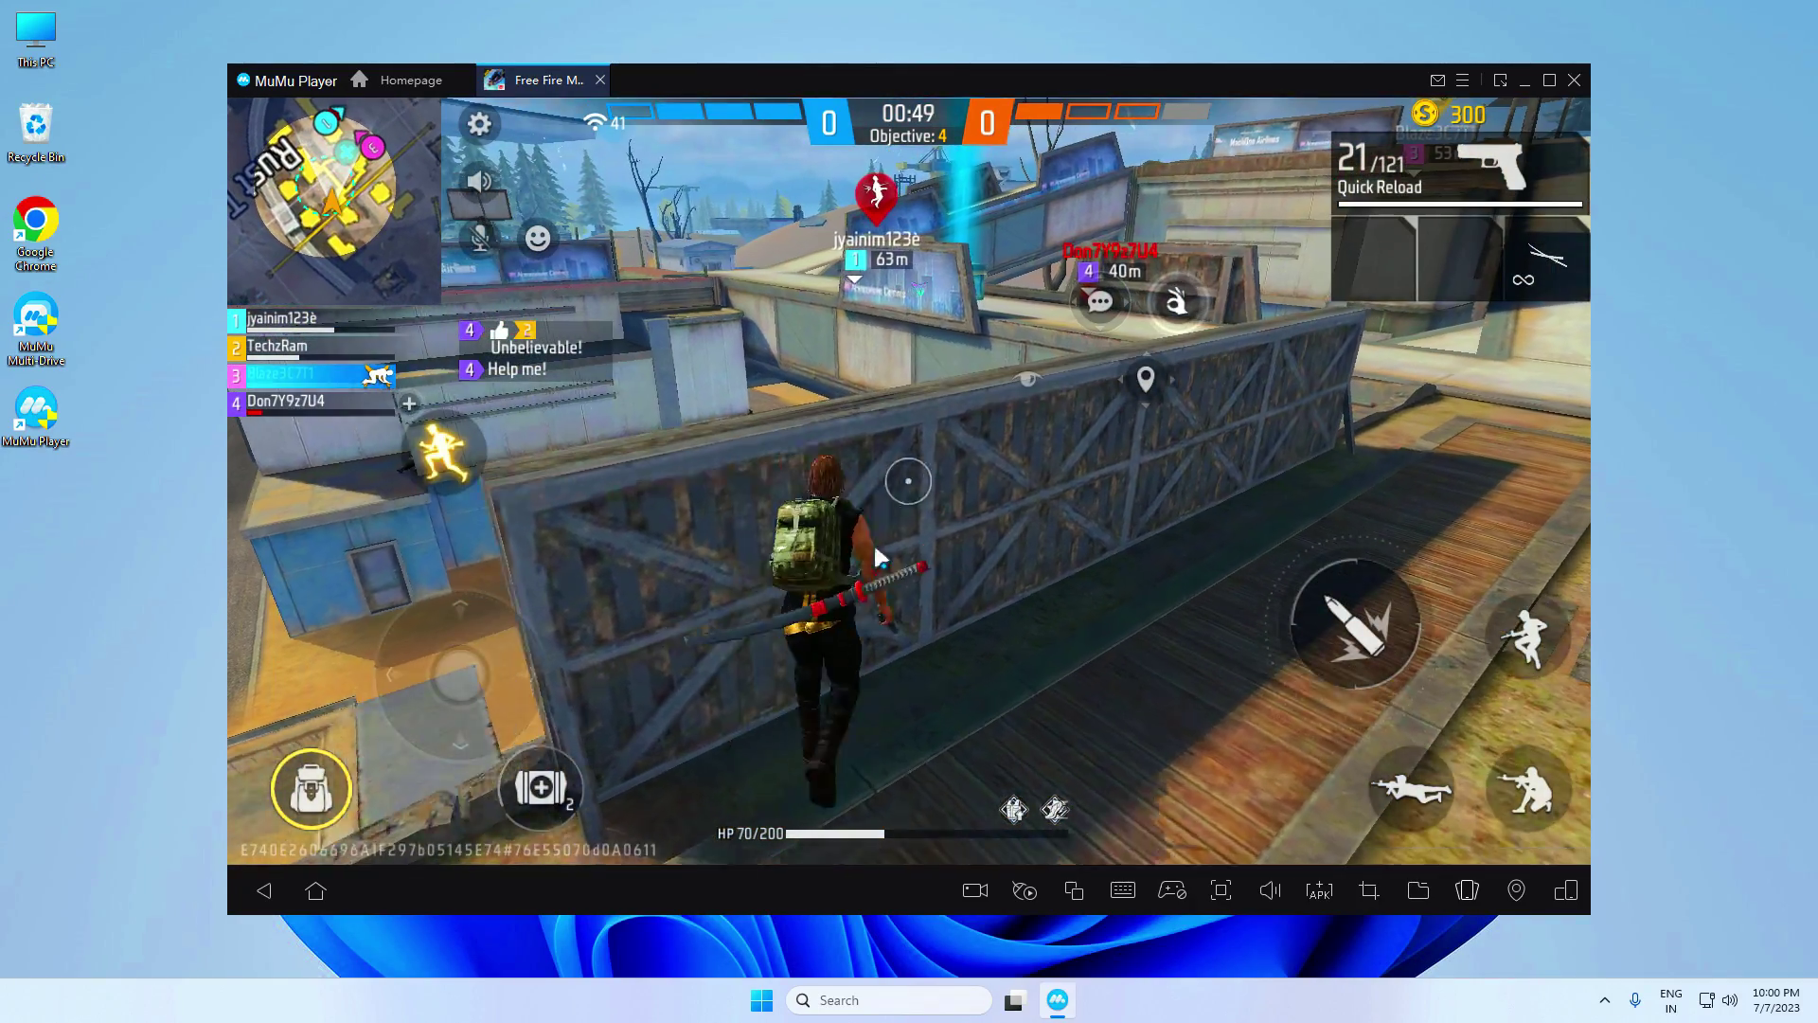
key("s")
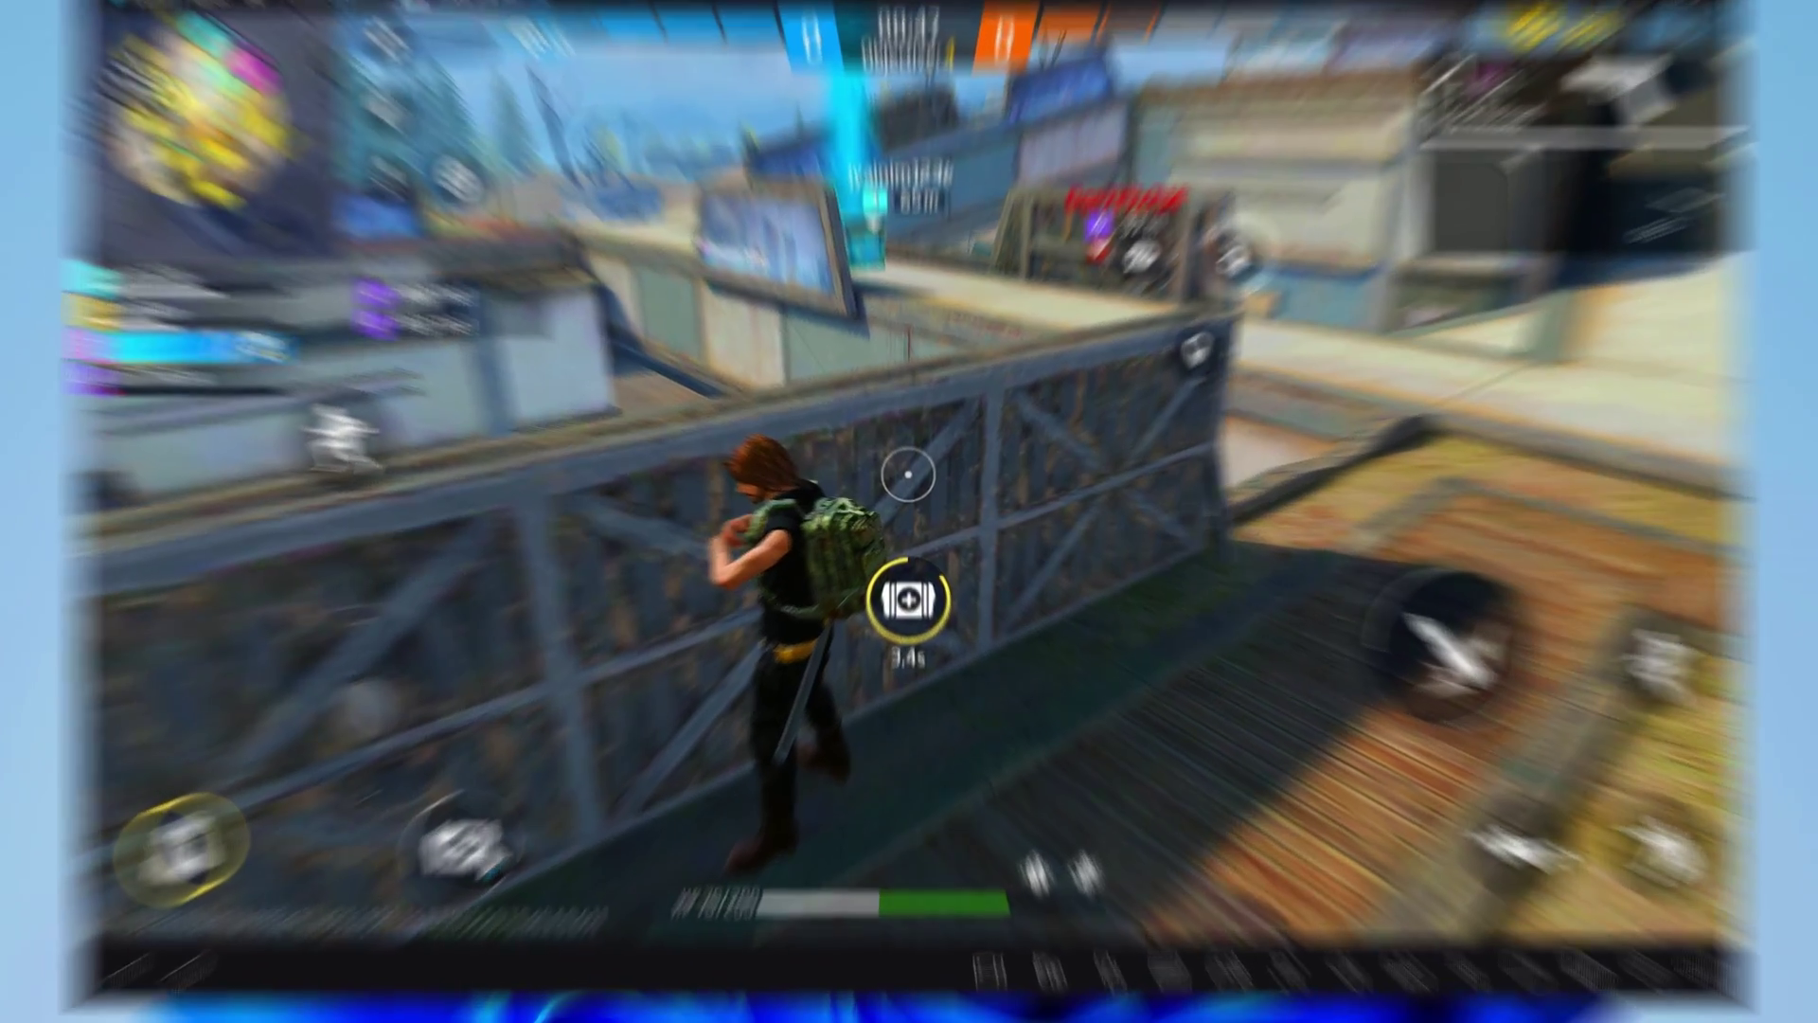